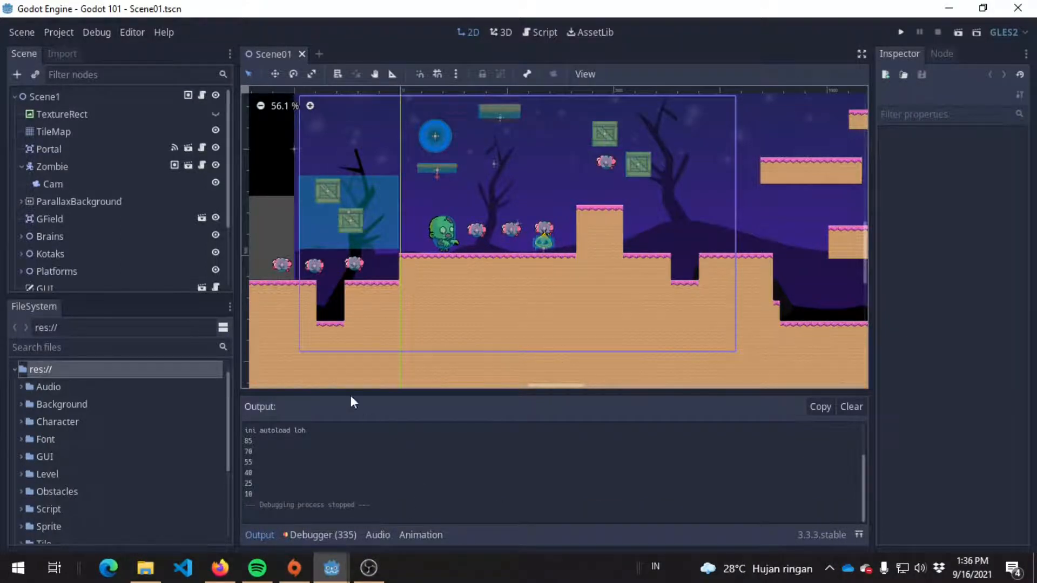
Look through the platforms available for a new export preset, leaving the project's export settings without adding one.
{"action": "left_click", "coordinate": [132, 31]}
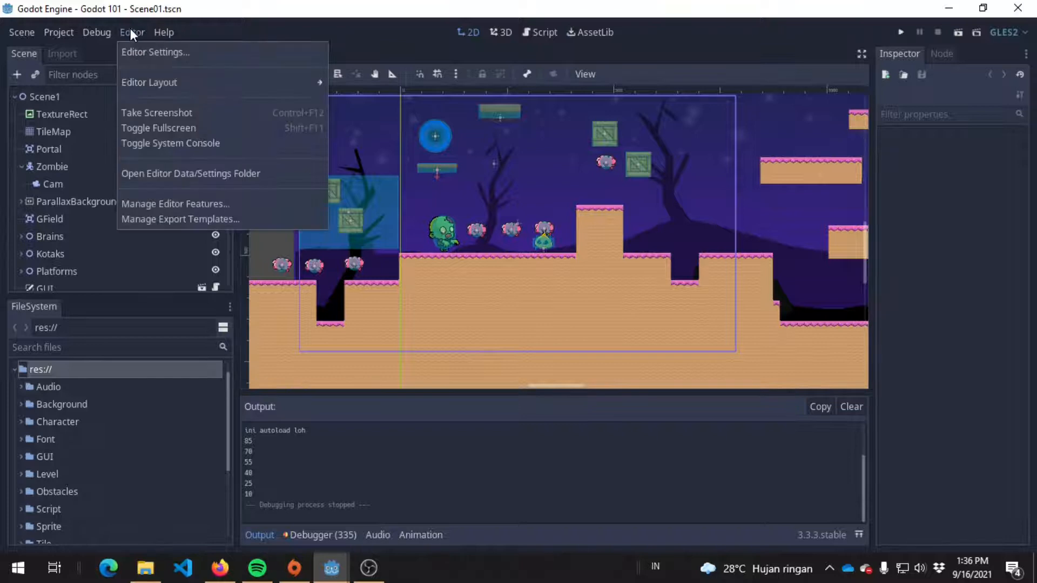
{"action": "mouse_move", "coordinate": [64, 28]}
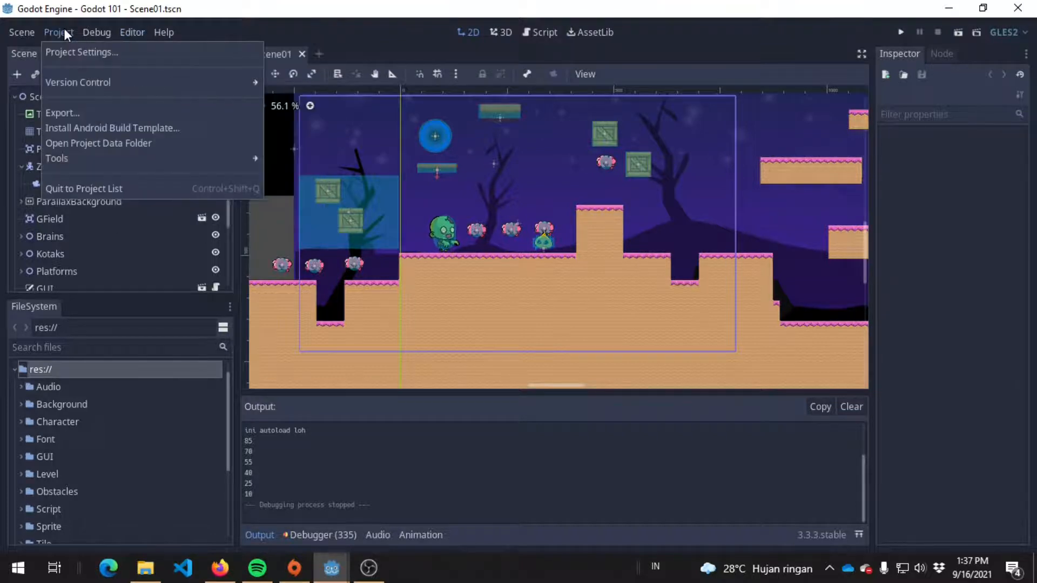
{"action": "left_click", "coordinate": [82, 112]}
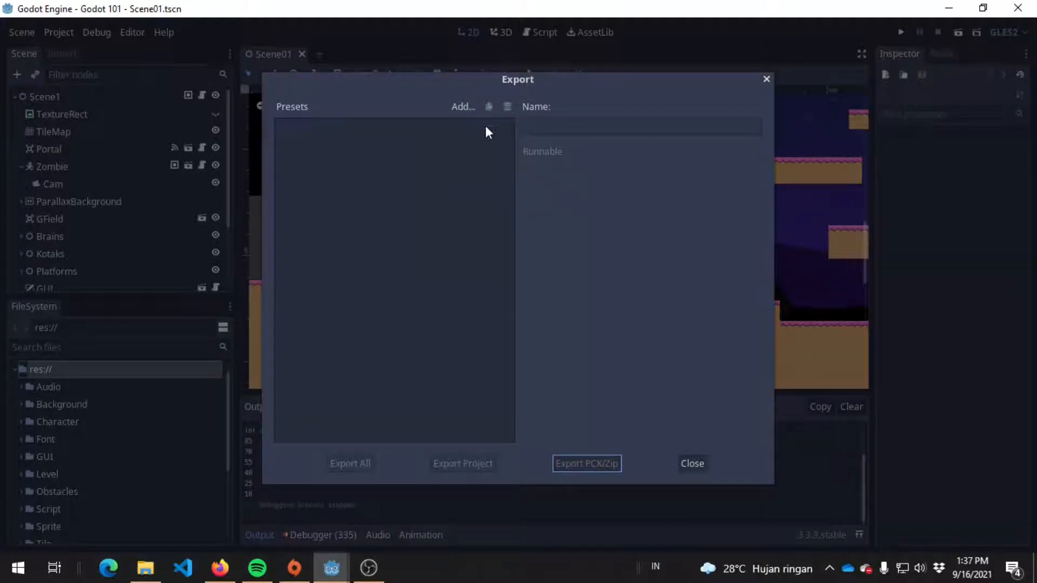
{"action": "left_click", "coordinate": [462, 108]}
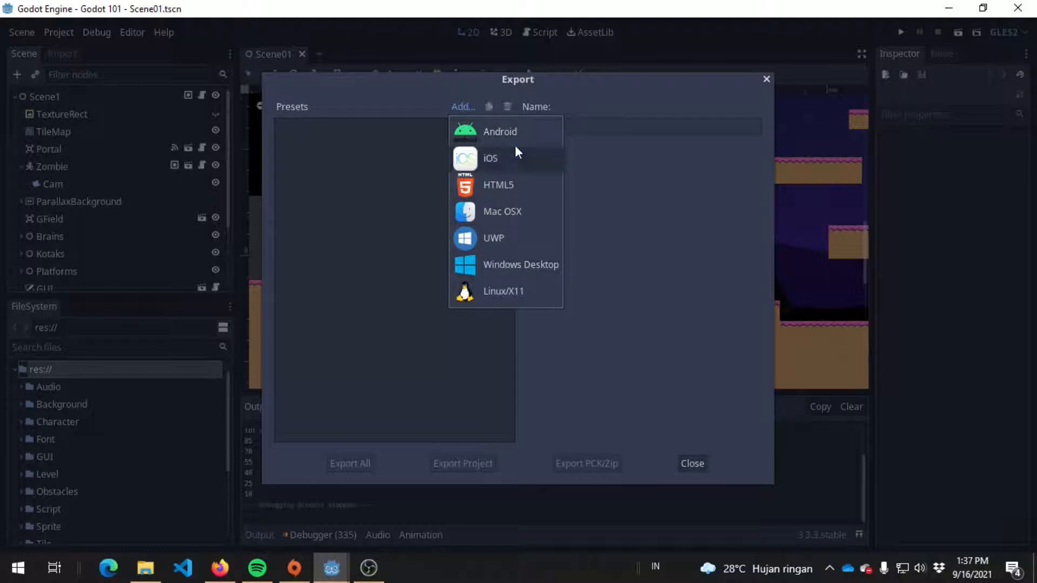
{"action": "left_click", "coordinate": [673, 179]}
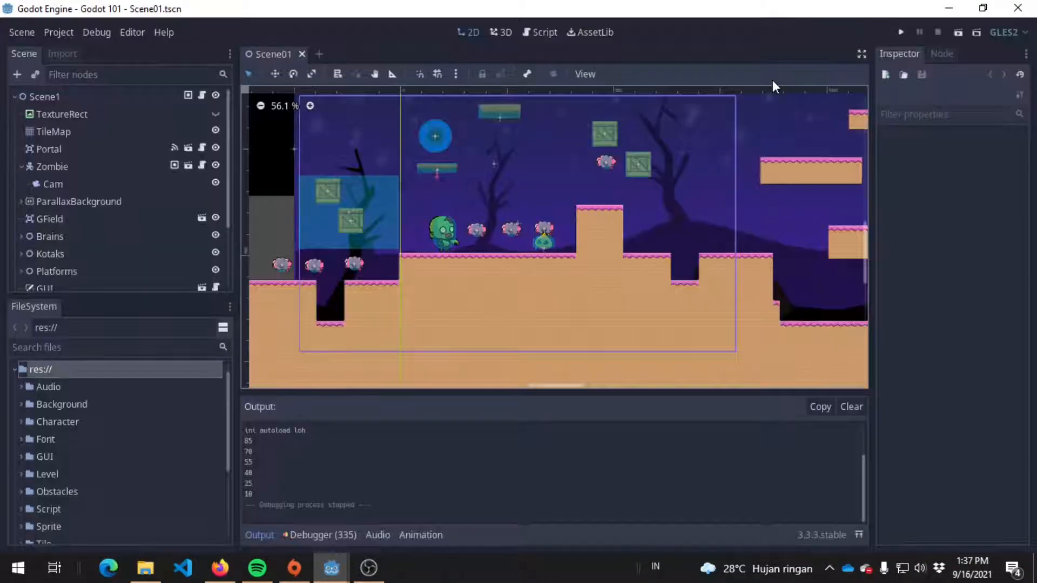
{"action": "left_click", "coordinate": [766, 79]}
{"action": "left_click", "coordinate": [344, 576]}
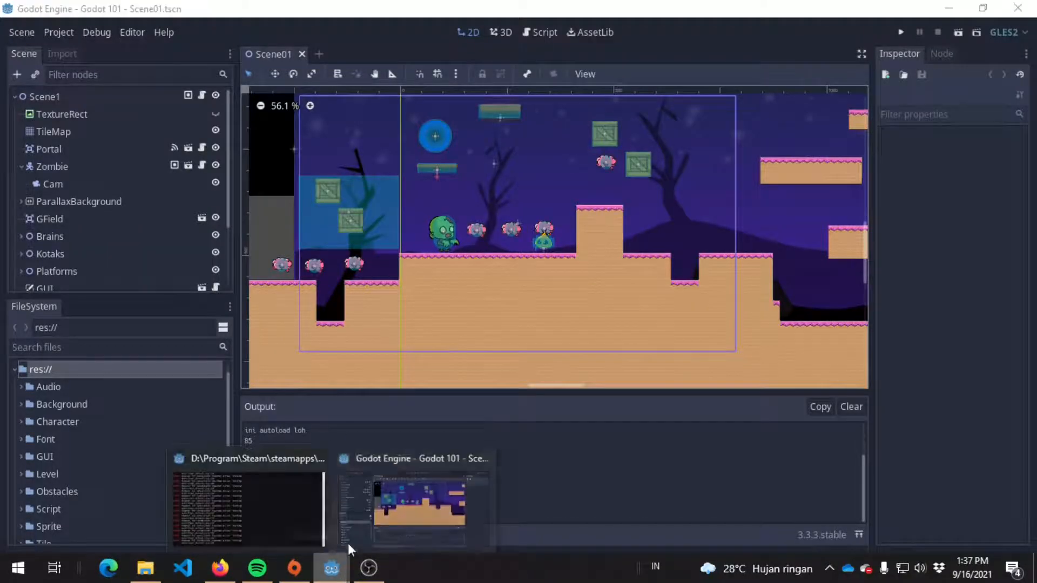
{"action": "left_click", "coordinate": [702, 59]}
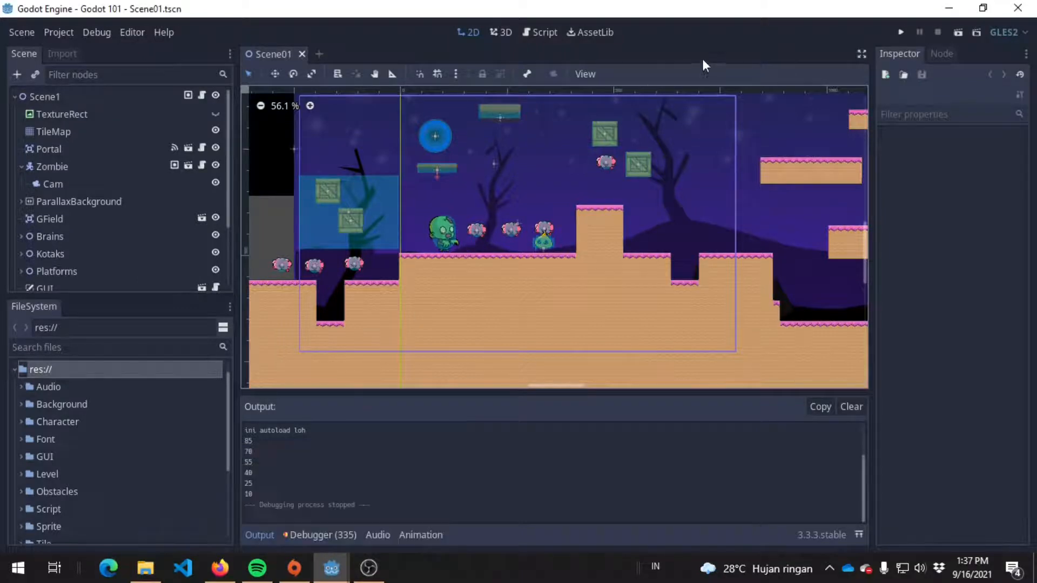
Check which export template version is installed in the Export Template Manager.
{"action": "left_click", "coordinate": [133, 33]}
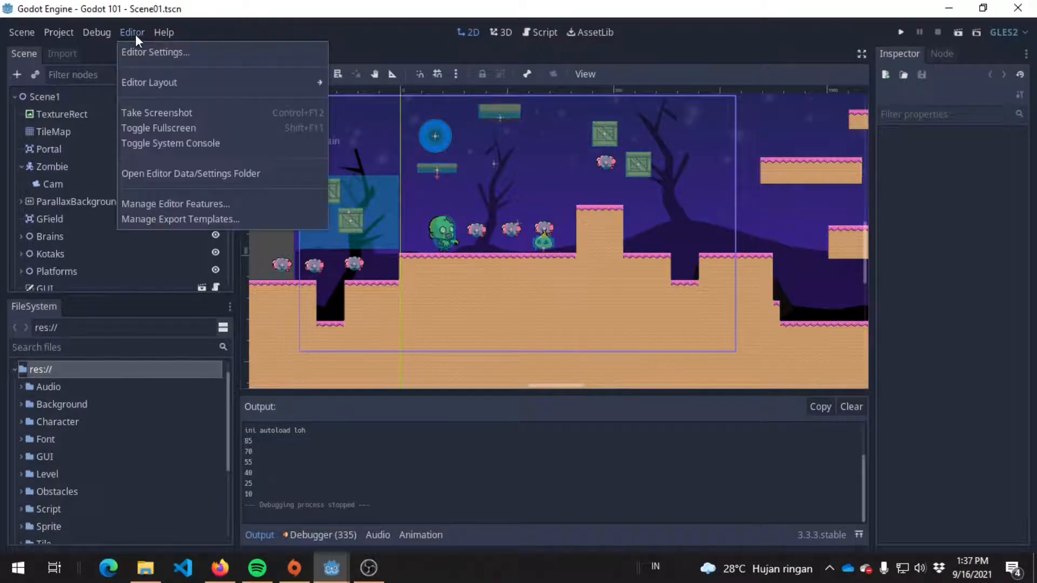
{"action": "left_click", "coordinate": [180, 222]}
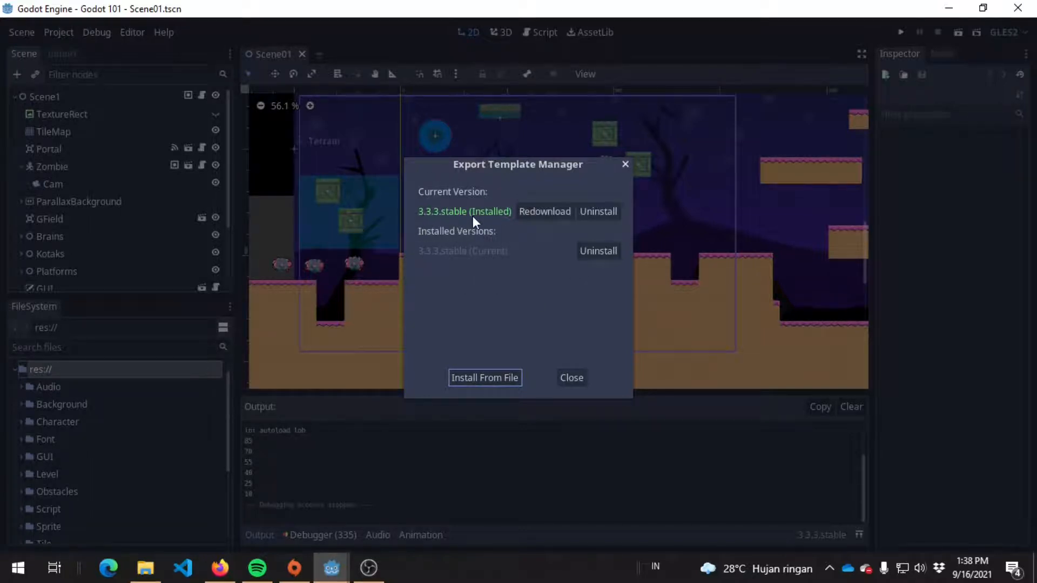
{"action": "left_click", "coordinate": [627, 164]}
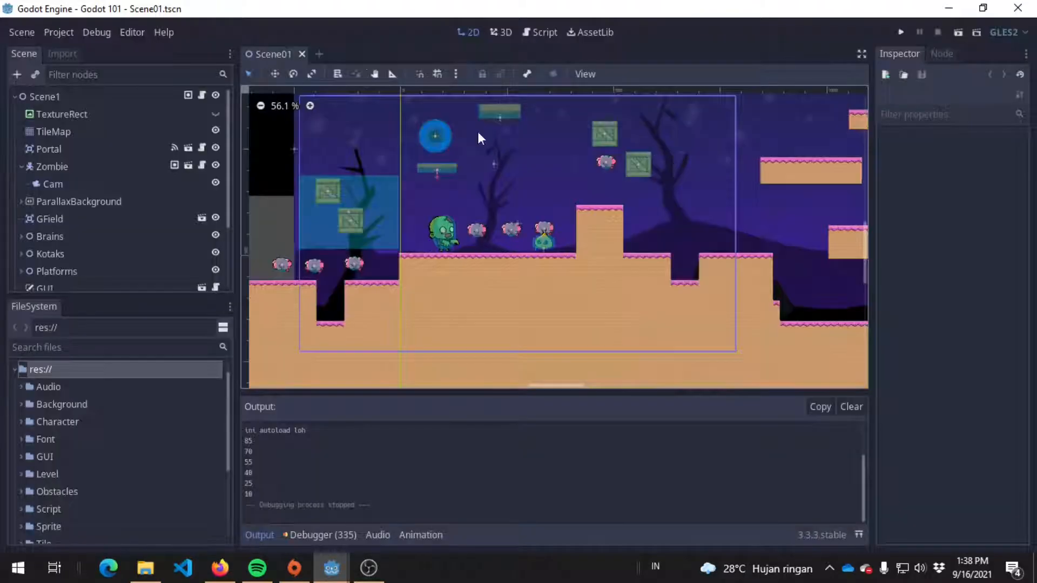
{"action": "left_click", "coordinate": [131, 32]}
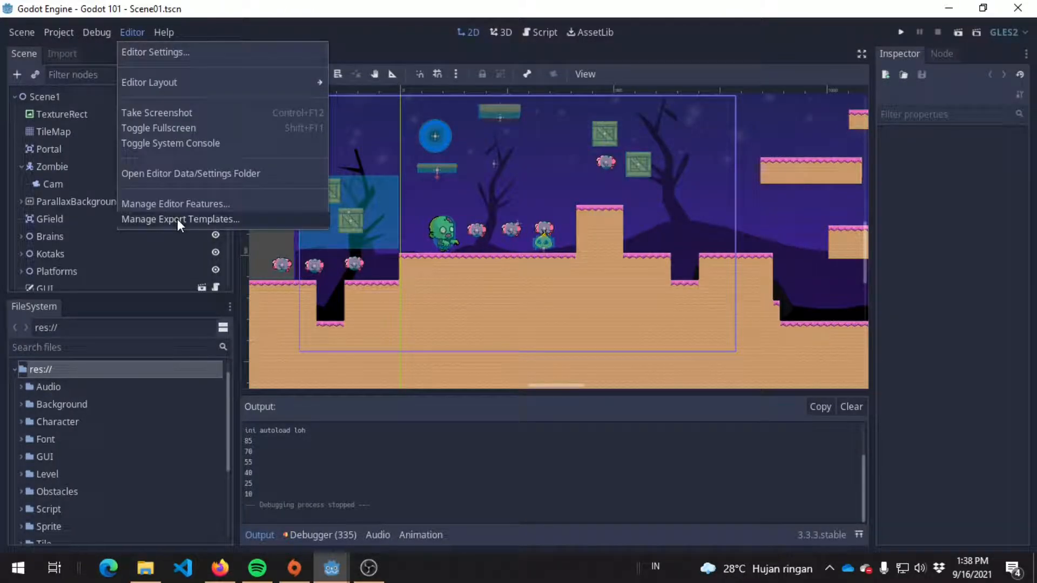
{"action": "left_click", "coordinate": [270, 27]}
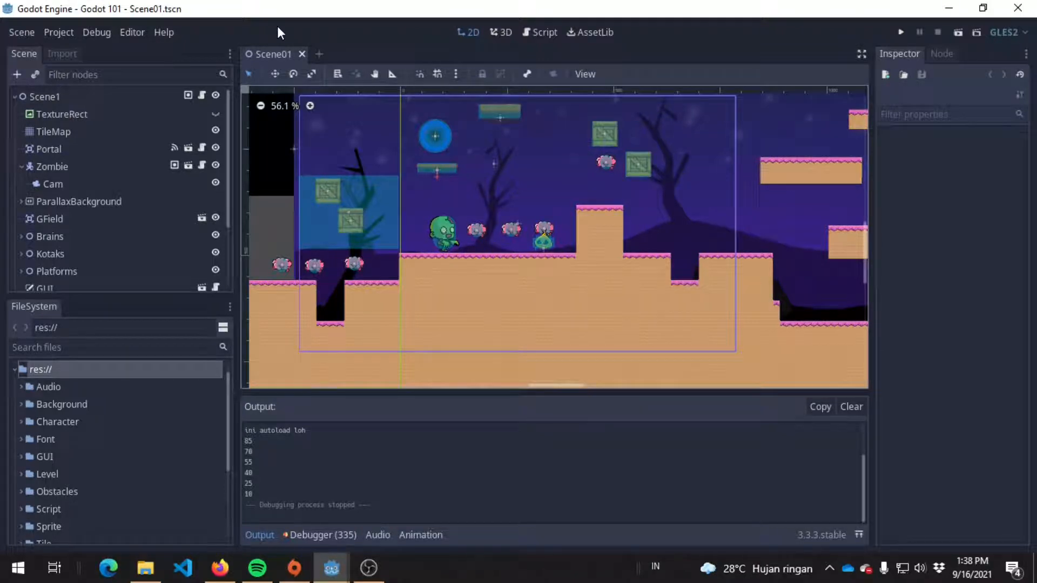
Add a Windows Desktop preset to the project's export presets.
{"action": "left_click", "coordinate": [74, 29]}
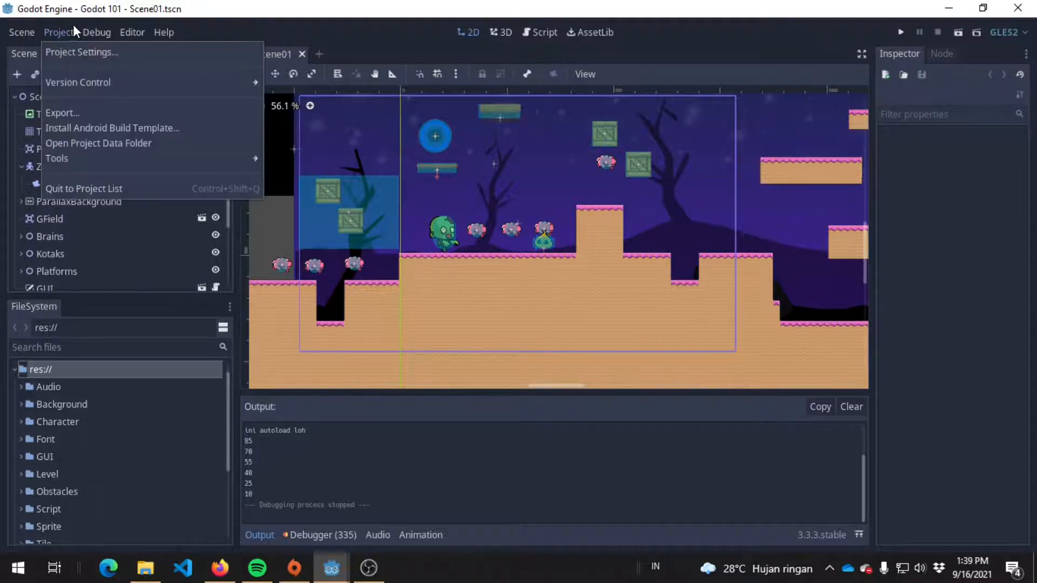
{"action": "left_click", "coordinate": [82, 111]}
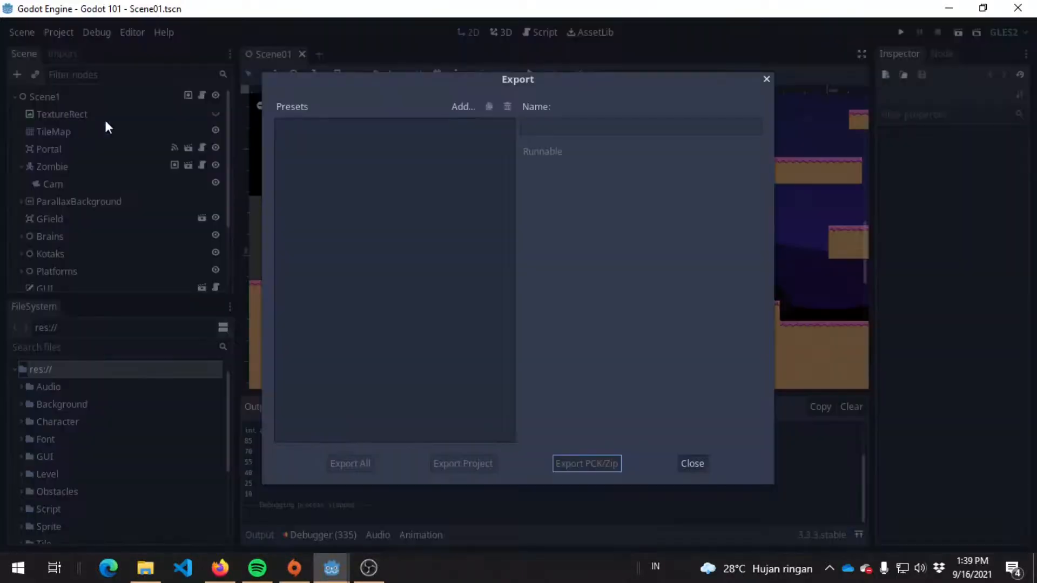
{"action": "left_click", "coordinate": [459, 104]}
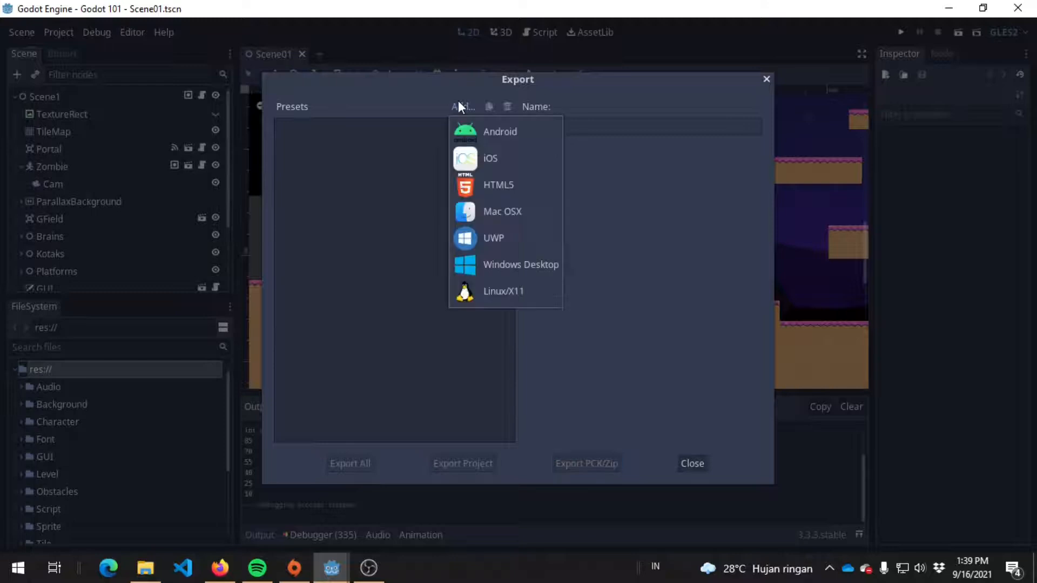
{"action": "left_click", "coordinate": [517, 265]}
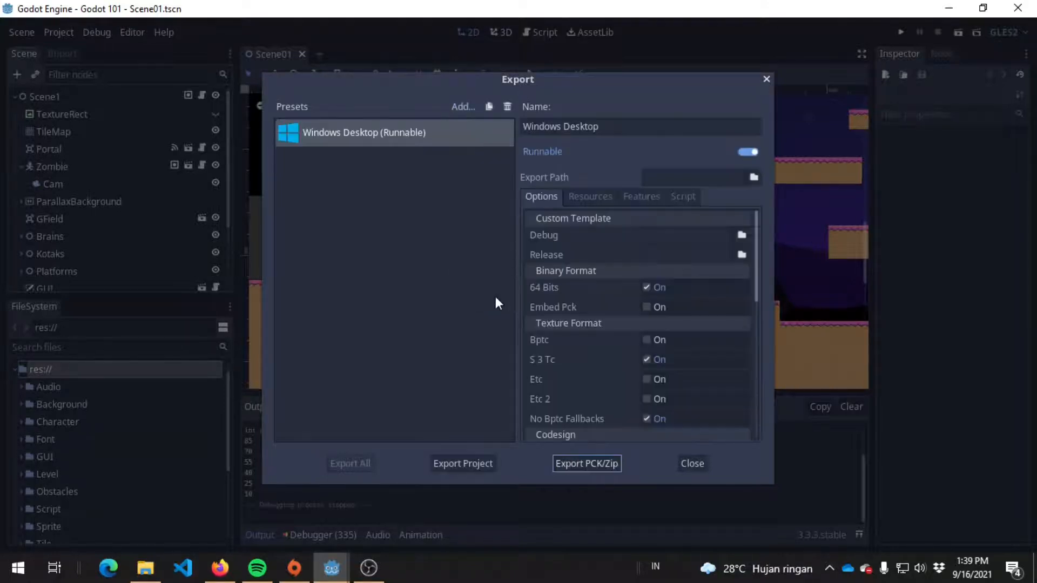
{"action": "left_click", "coordinate": [426, 176]}
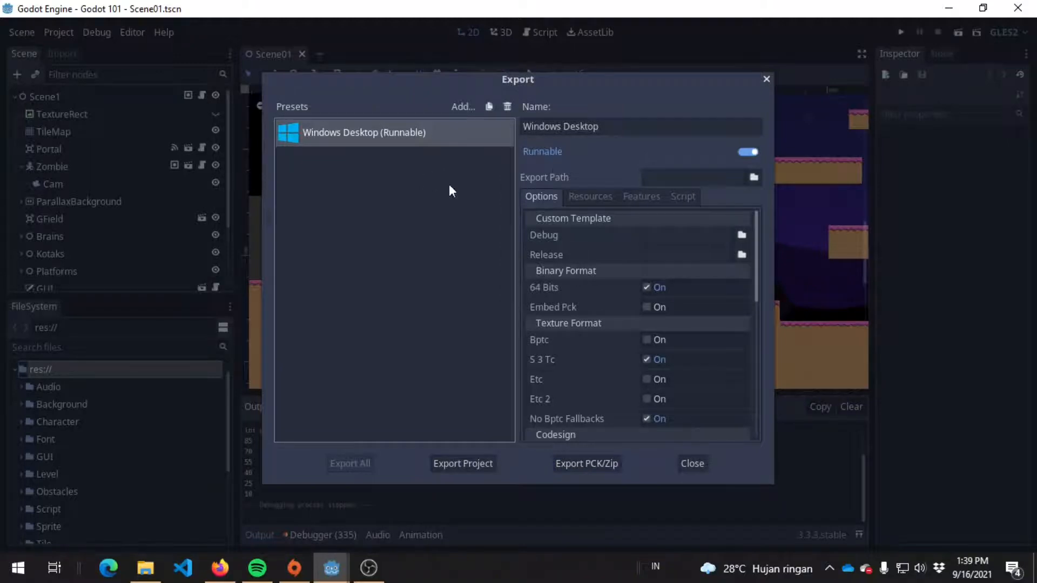
Browse for the preset's export path and create a folder named Build in the godot101 project folder.
{"action": "left_click", "coordinate": [592, 127]}
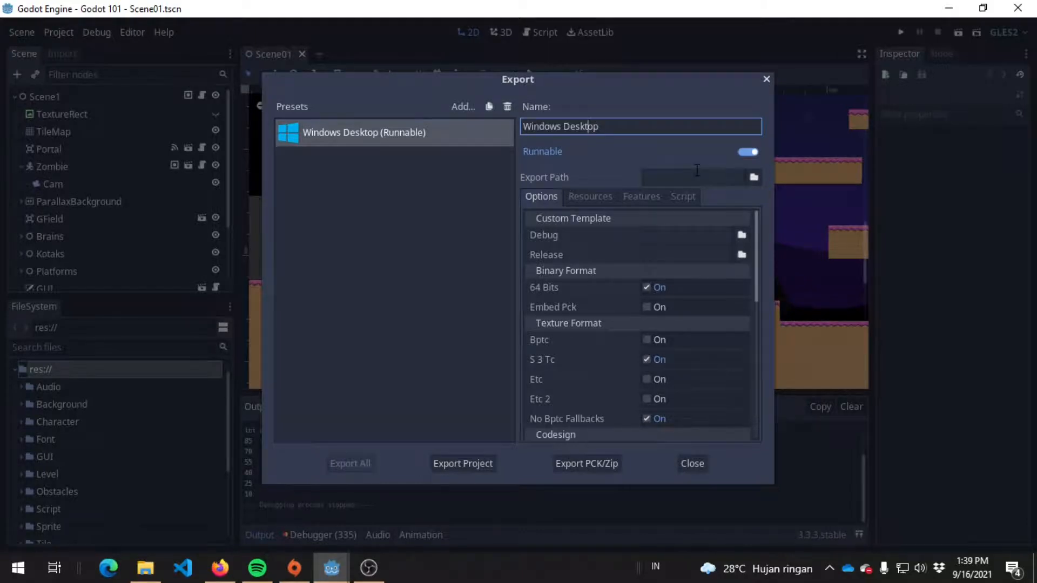
{"action": "left_click", "coordinate": [754, 178]}
{"action": "left_click", "coordinate": [416, 223]}
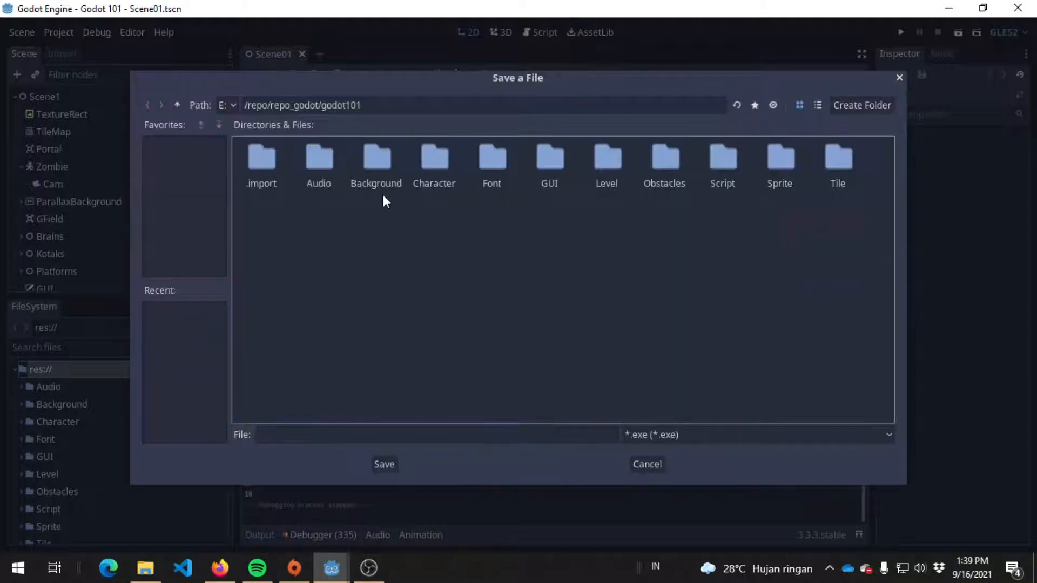
{"action": "right_click", "coordinate": [667, 238]}
{"action": "left_click", "coordinate": [897, 104]}
{"action": "left_click", "coordinate": [891, 103]}
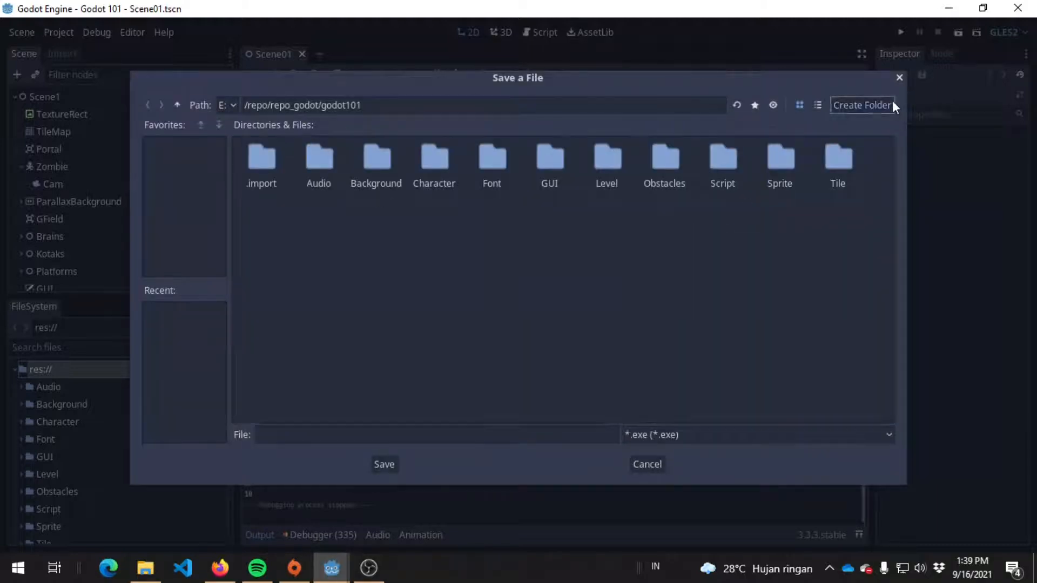
{"action": "type", "text": "Build"}
{"action": "key", "text": "Return"}
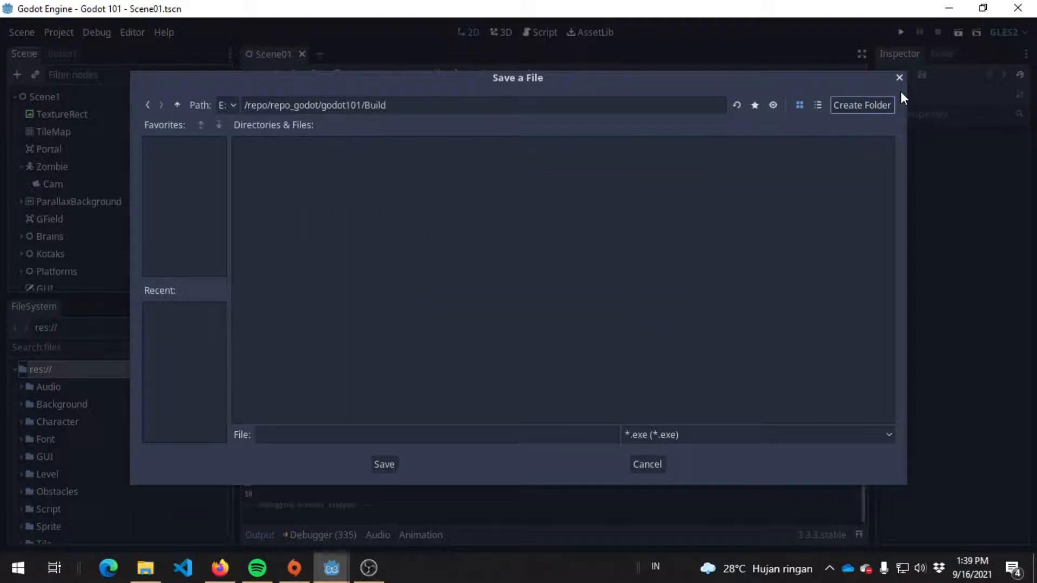
Set the export path to an executable named ZombieGame inside the Build folder.
{"action": "left_click", "coordinate": [337, 433]}
{"action": "type", "text": "ZombieGame"}
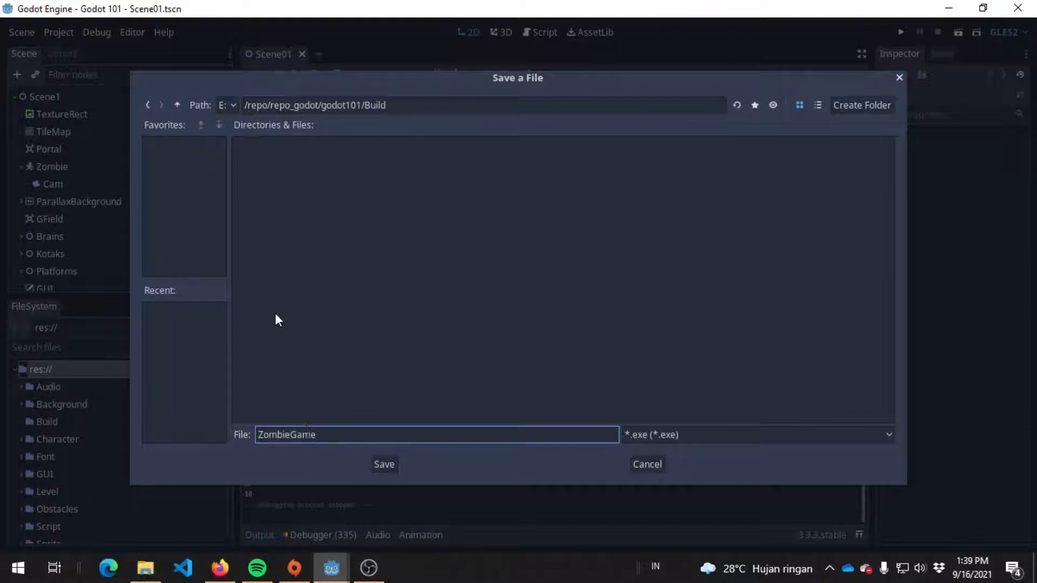
{"action": "left_click", "coordinate": [395, 467]}
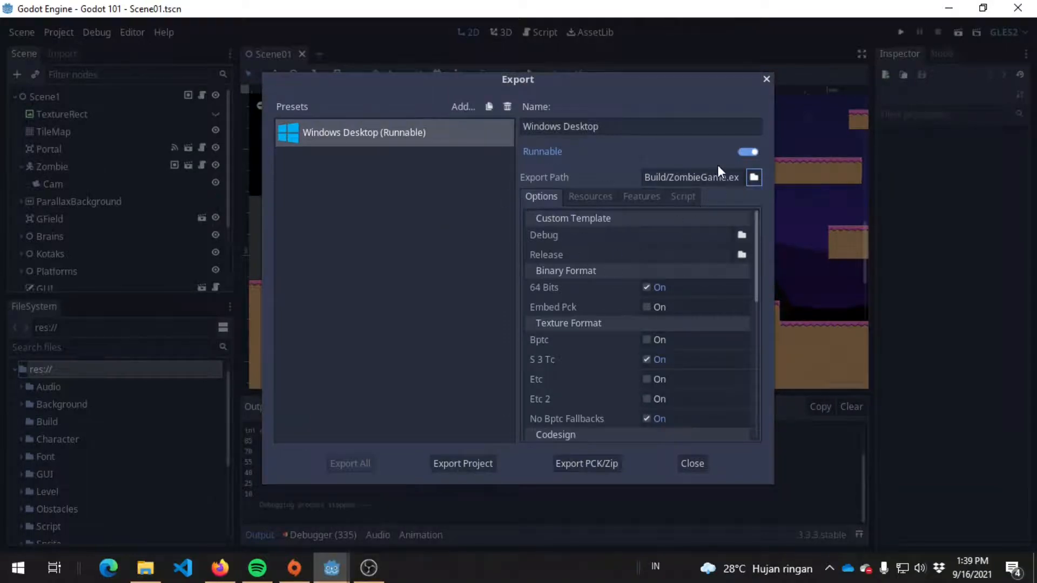
Examine the Windows Desktop preset's template, binary, texture, codesign and application options, including the file choice for the icon.
{"action": "scroll", "coordinate": [621, 273], "scroll_direction": "down", "scroll_amount": 6}
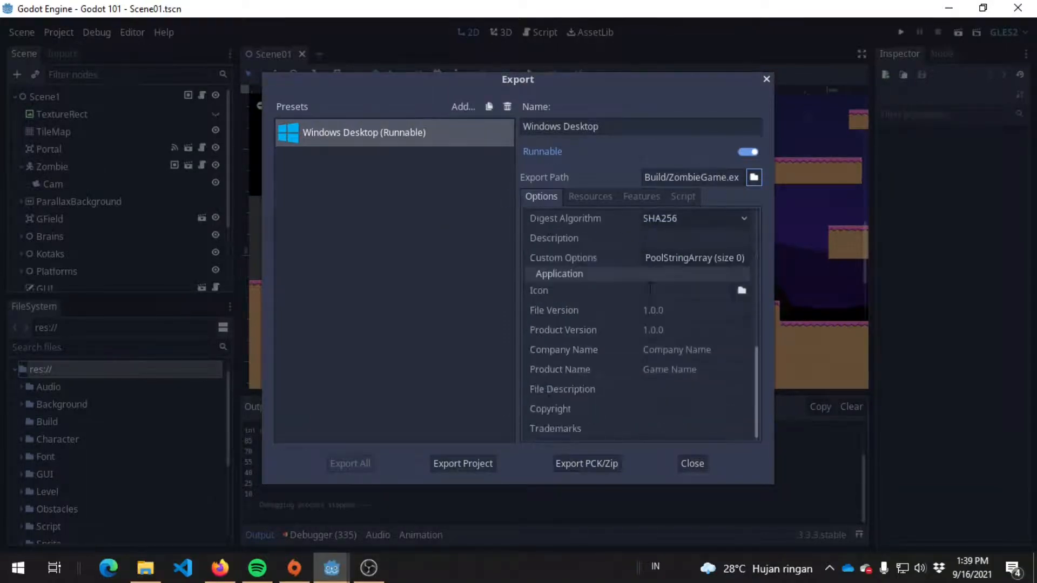
{"action": "scroll", "coordinate": [653, 303], "scroll_direction": "up", "scroll_amount": 6}
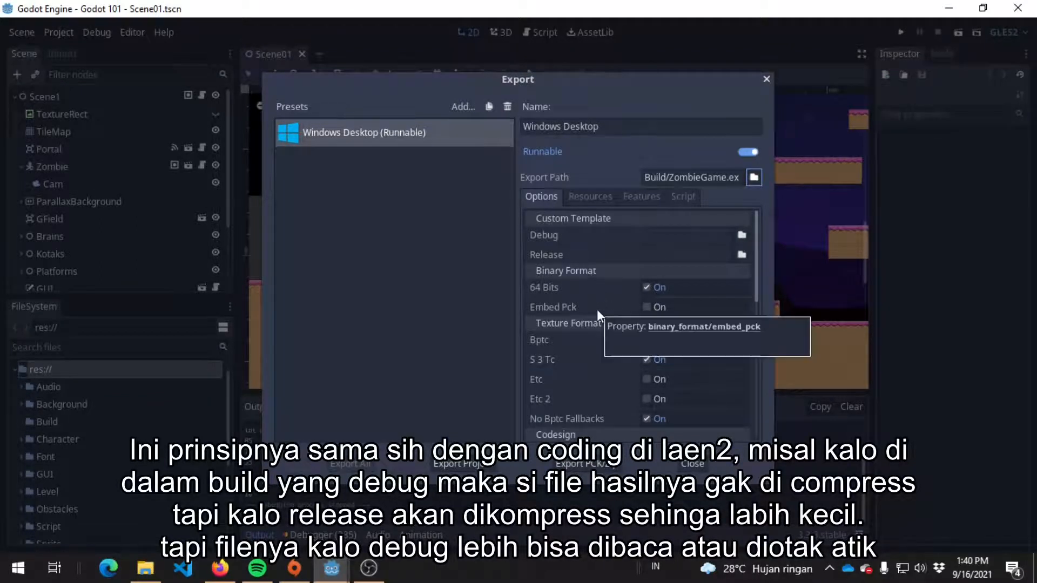
{"action": "scroll", "coordinate": [573, 289], "scroll_direction": "down", "scroll_amount": 1}
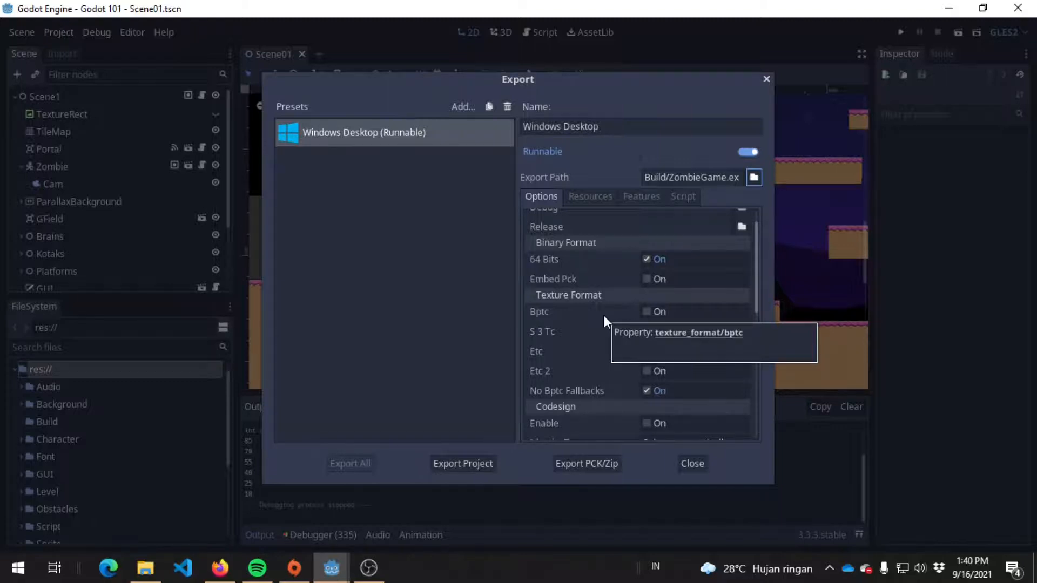
{"action": "scroll", "coordinate": [633, 333], "scroll_direction": "down", "scroll_amount": 3}
{"action": "scroll", "coordinate": [629, 330], "scroll_direction": "down", "scroll_amount": 2}
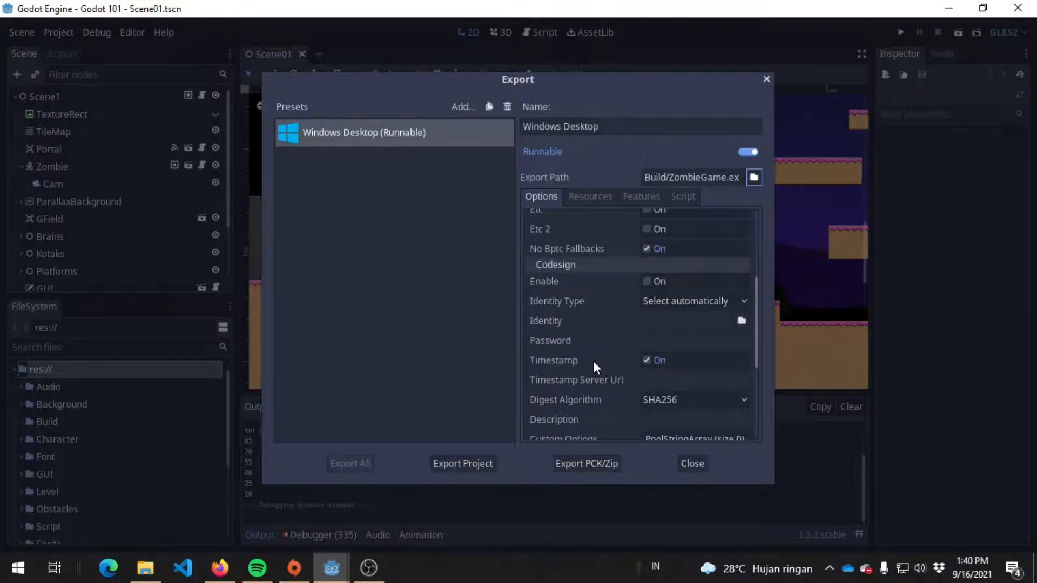
{"action": "scroll", "coordinate": [598, 341], "scroll_direction": "down", "scroll_amount": 1}
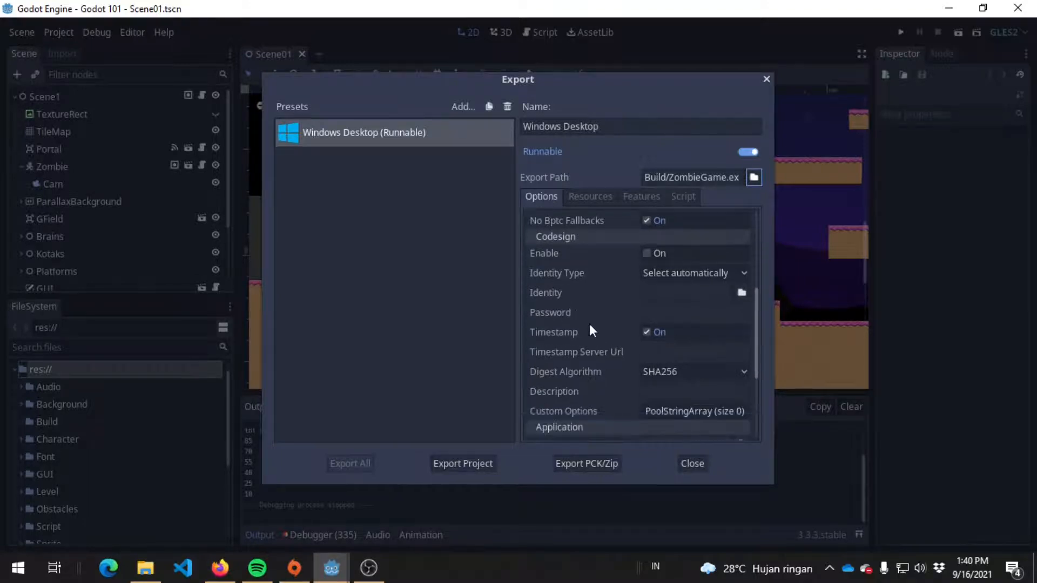
{"action": "scroll", "coordinate": [621, 332], "scroll_direction": "down", "scroll_amount": 5}
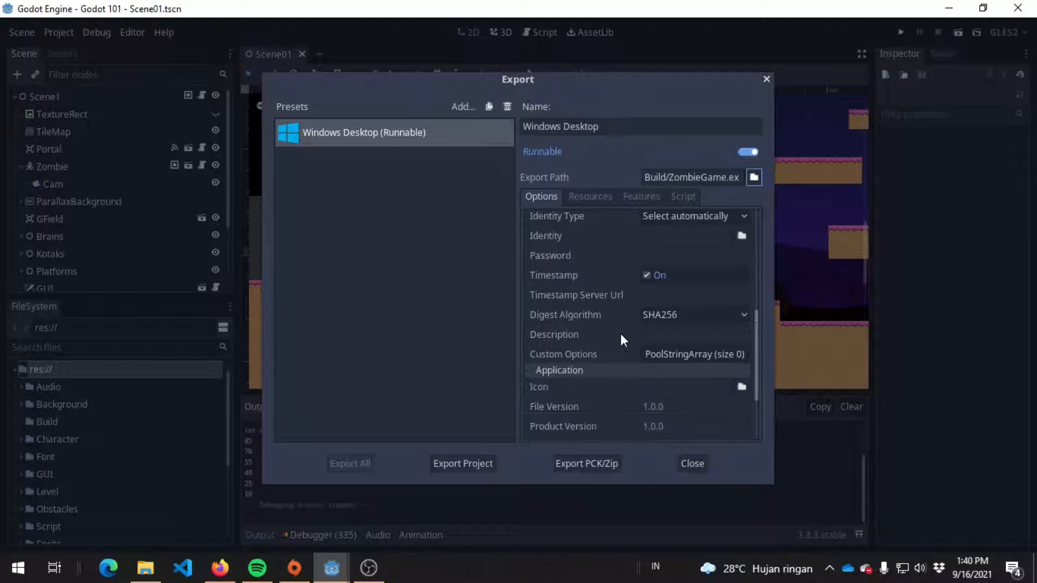
{"action": "scroll", "coordinate": [609, 333], "scroll_direction": "down", "scroll_amount": 1}
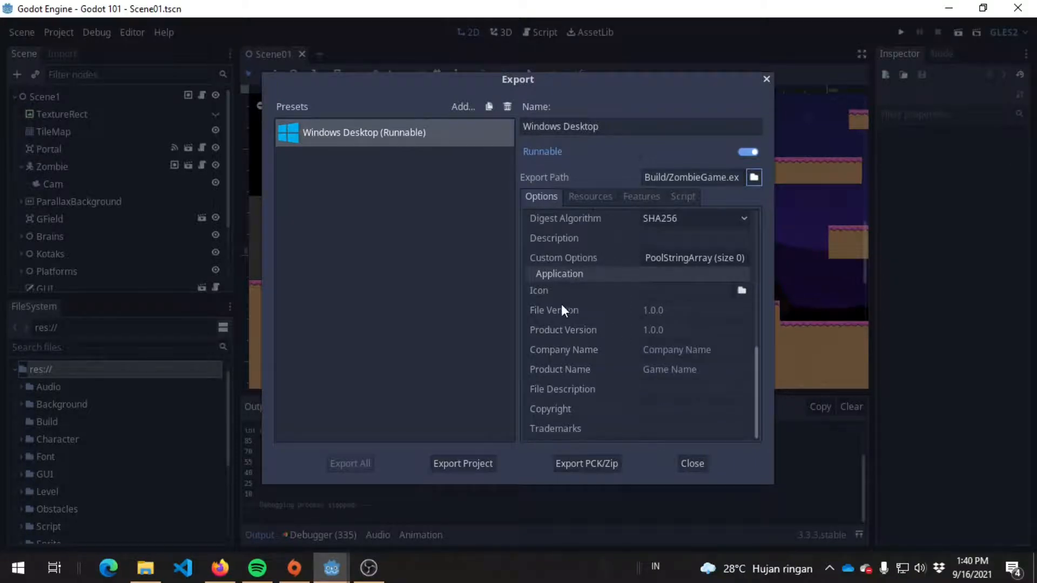
{"action": "left_click", "coordinate": [741, 290]}
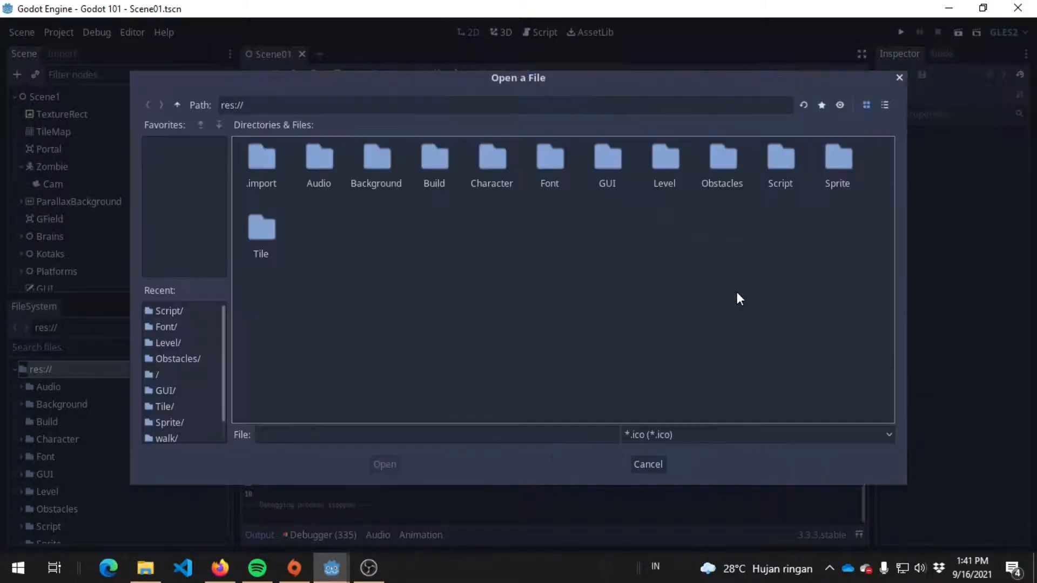
{"action": "left_click", "coordinate": [647, 460]}
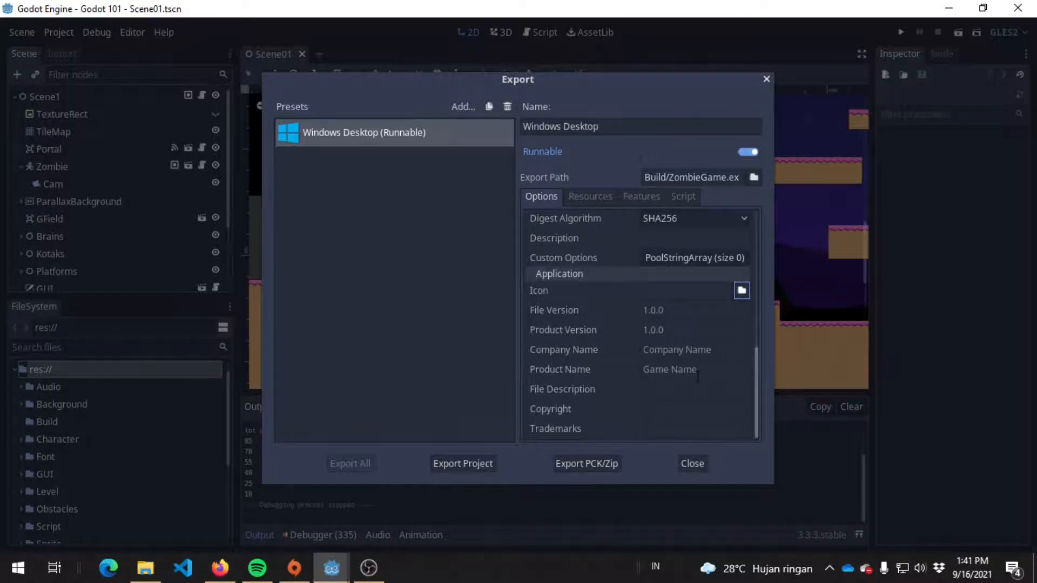
Set the application's product name to ZombieGame and its company name to YoutubeSule.
{"action": "left_click", "coordinate": [716, 369]}
{"action": "type", "text": "Zom"}
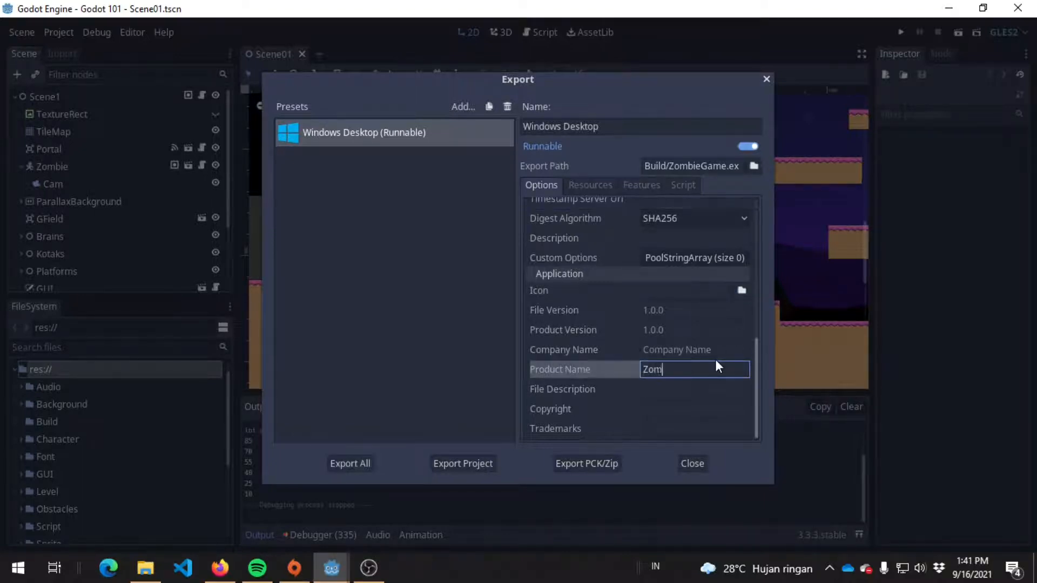
{"action": "type", "text": "bieGame"}
{"action": "left_click", "coordinate": [716, 358]}
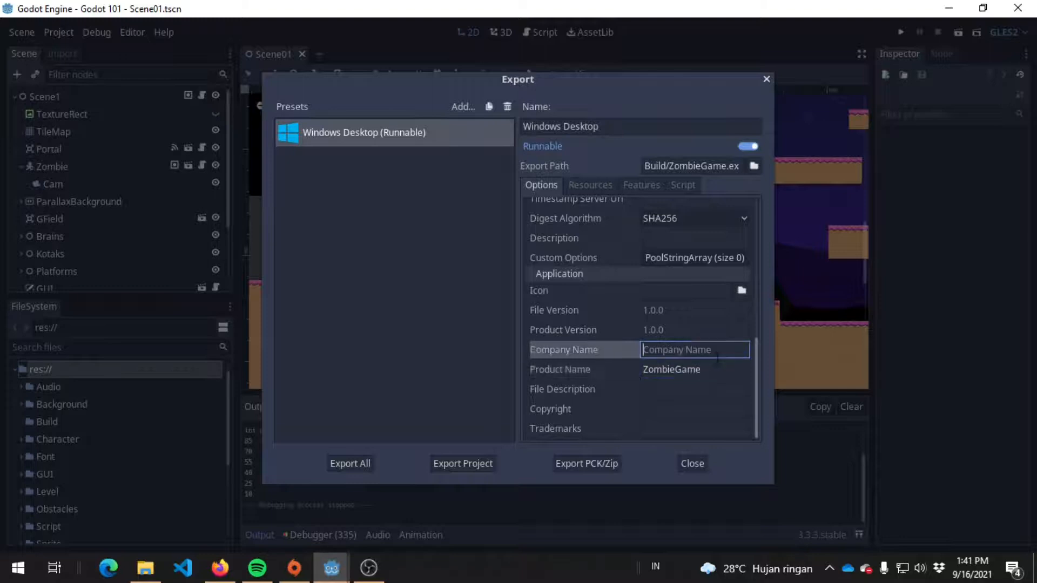
{"action": "type", "text": "YoutubeSule"}
Examine the Windows Desktop preset's resource export modes, feature list and script export settings.
{"action": "left_click", "coordinate": [592, 185]}
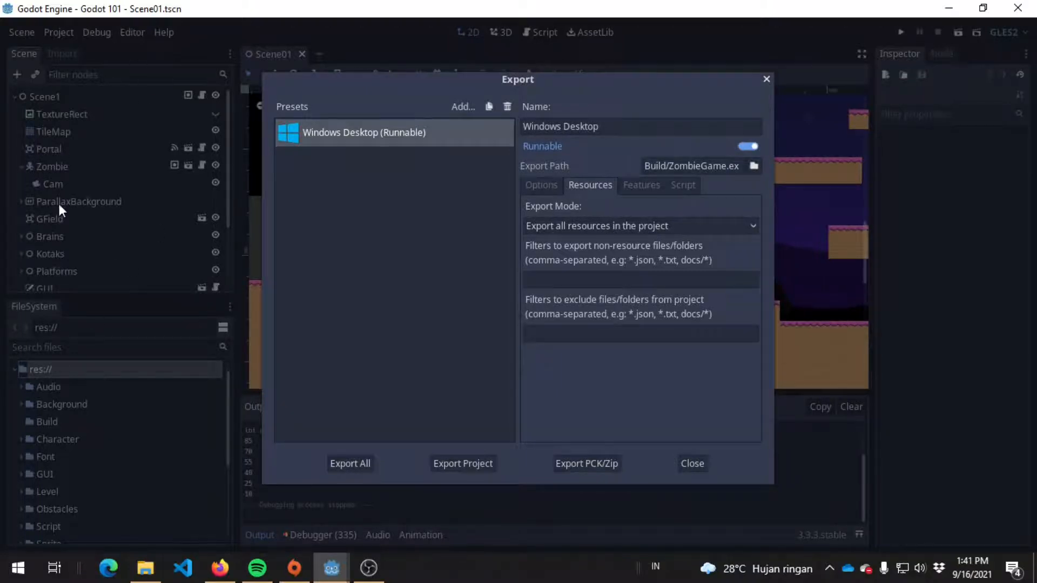
{"action": "left_click", "coordinate": [656, 232]}
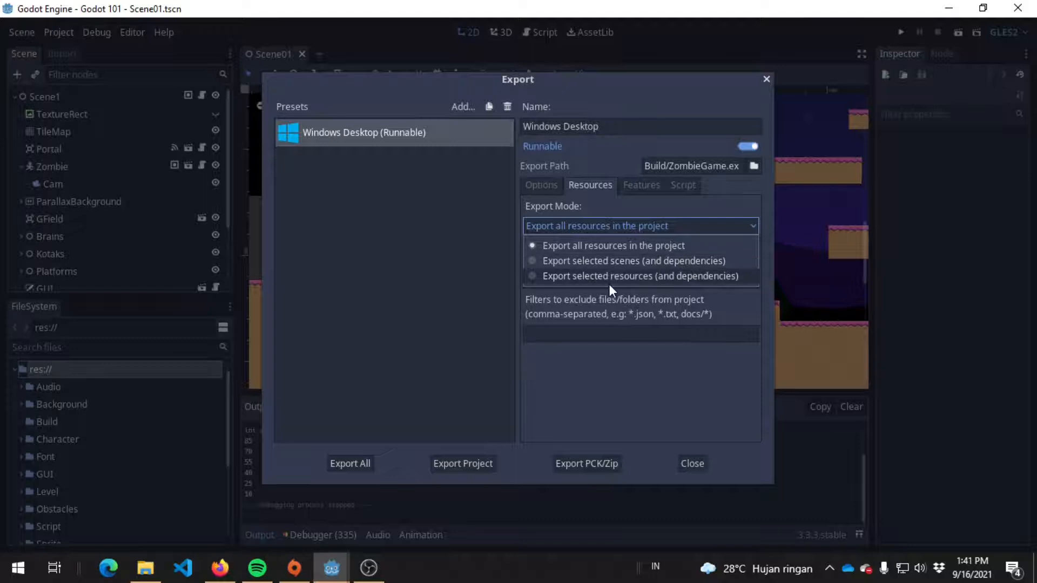
{"action": "left_click", "coordinate": [722, 201]}
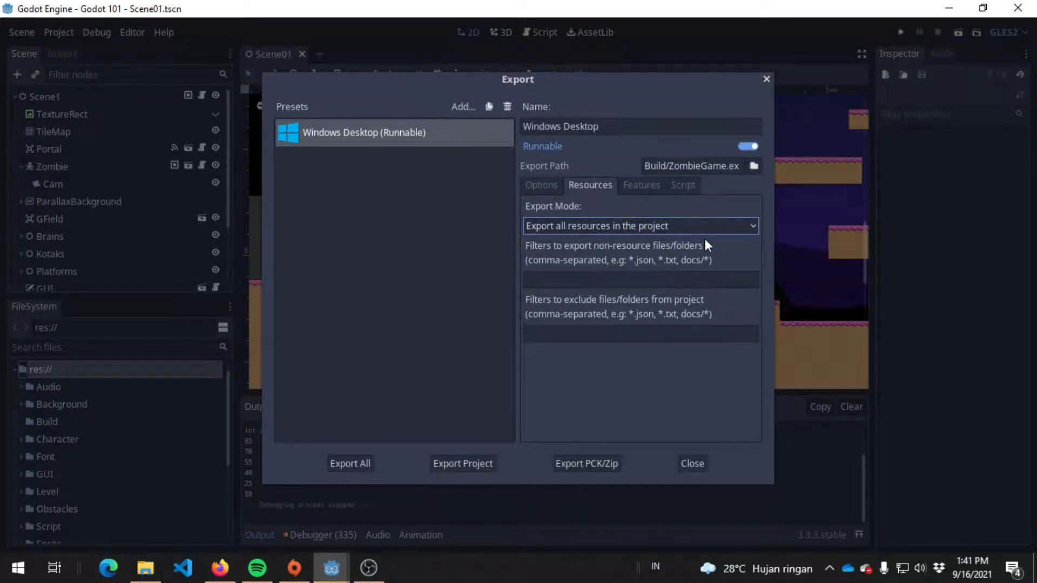
{"action": "left_click", "coordinate": [634, 187]}
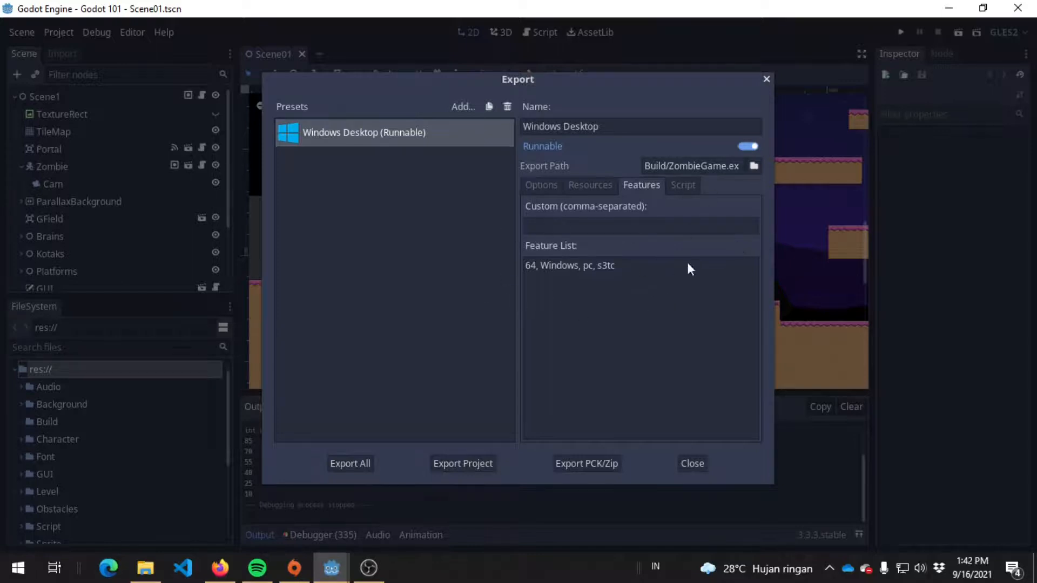
{"action": "left_click", "coordinate": [673, 188]}
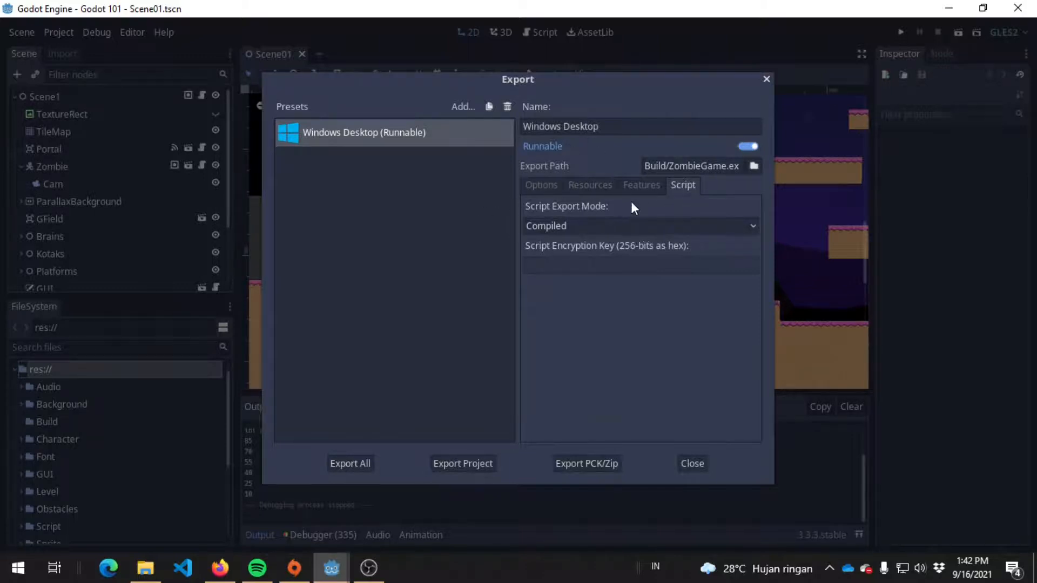
{"action": "left_click", "coordinate": [550, 185]}
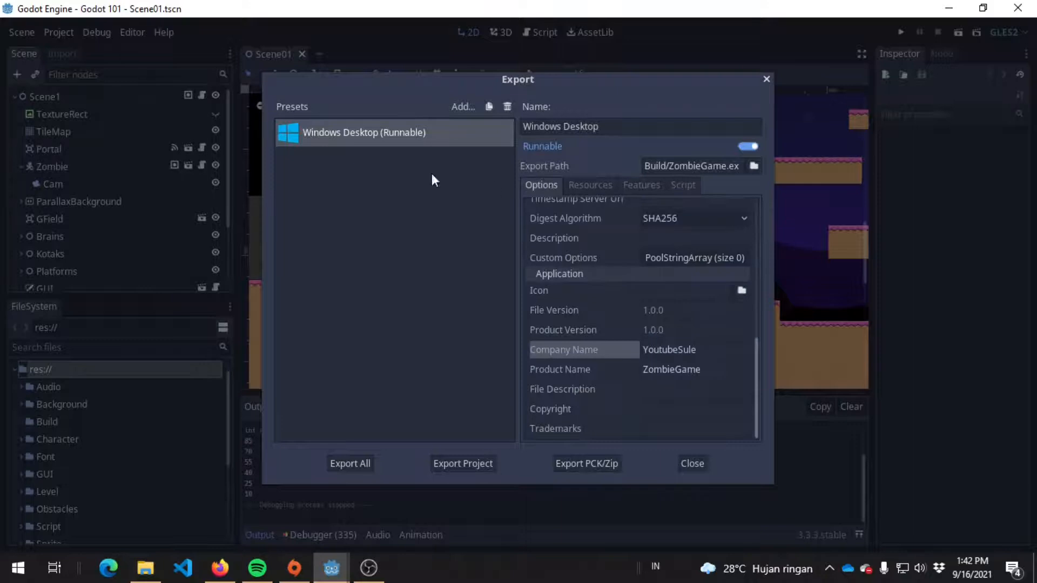
Export the project with debug enabled as ZombieGame.exe into the Build folder.
{"action": "left_click", "coordinate": [453, 467]}
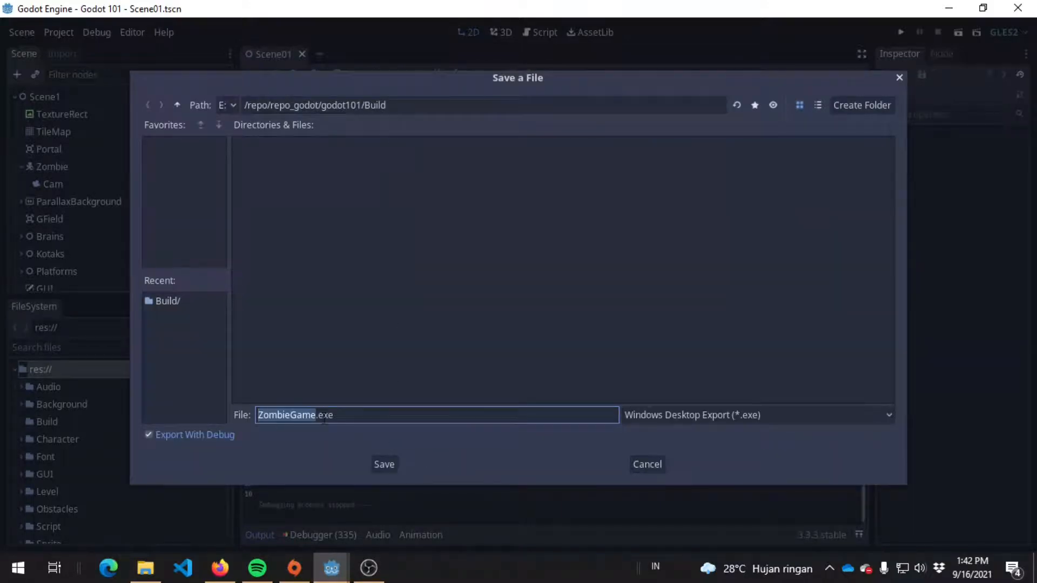
{"action": "left_click", "coordinate": [381, 463]}
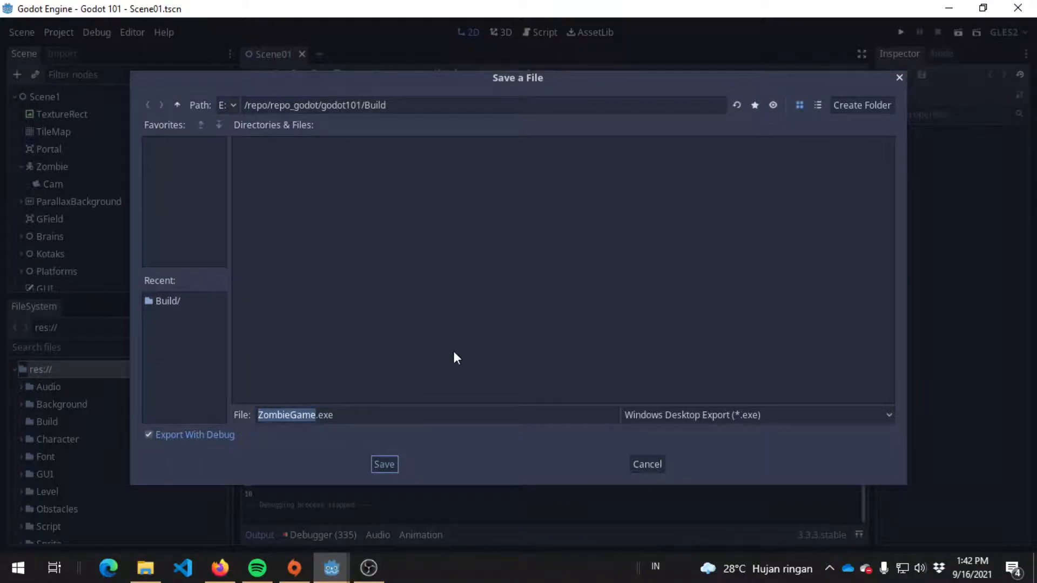
{"action": "key", "text": "Return"}
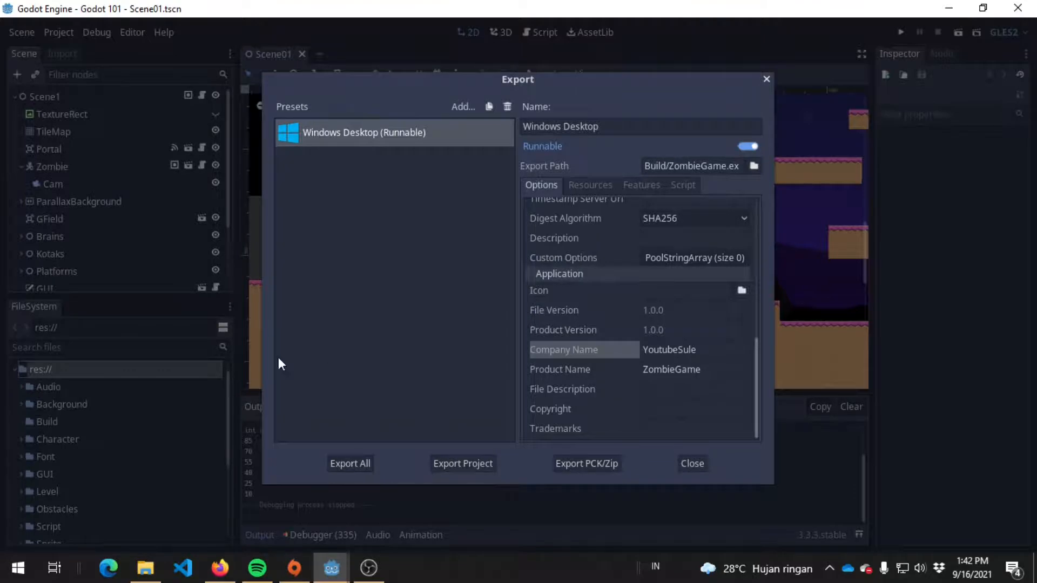
Switch to File Explorer and go to the repo_godot folder inside repo on the E: drive.
{"action": "left_click", "coordinate": [154, 563]}
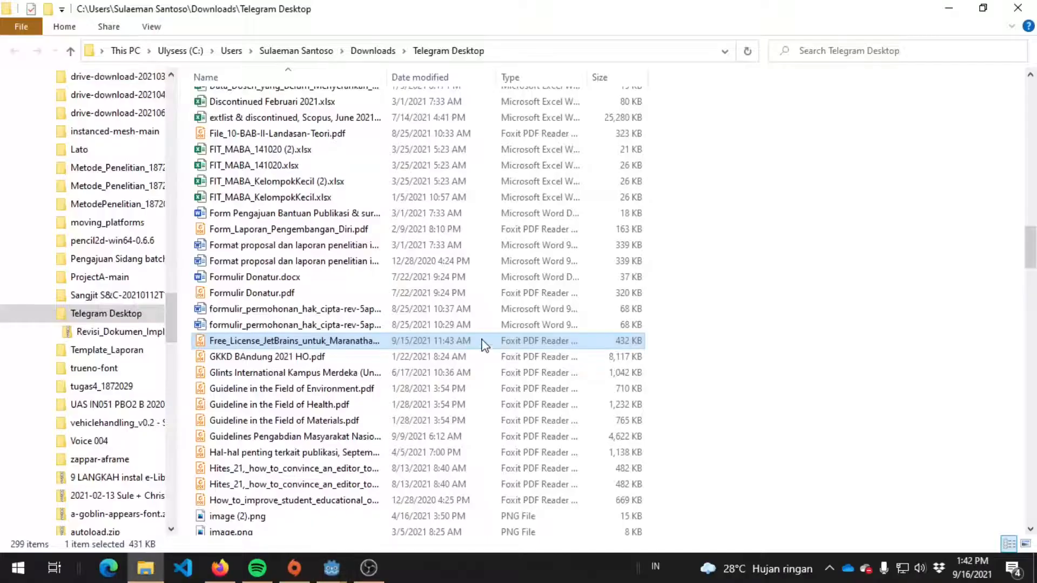
{"action": "left_click", "coordinate": [126, 51]}
{"action": "double_click", "coordinate": [741, 292]}
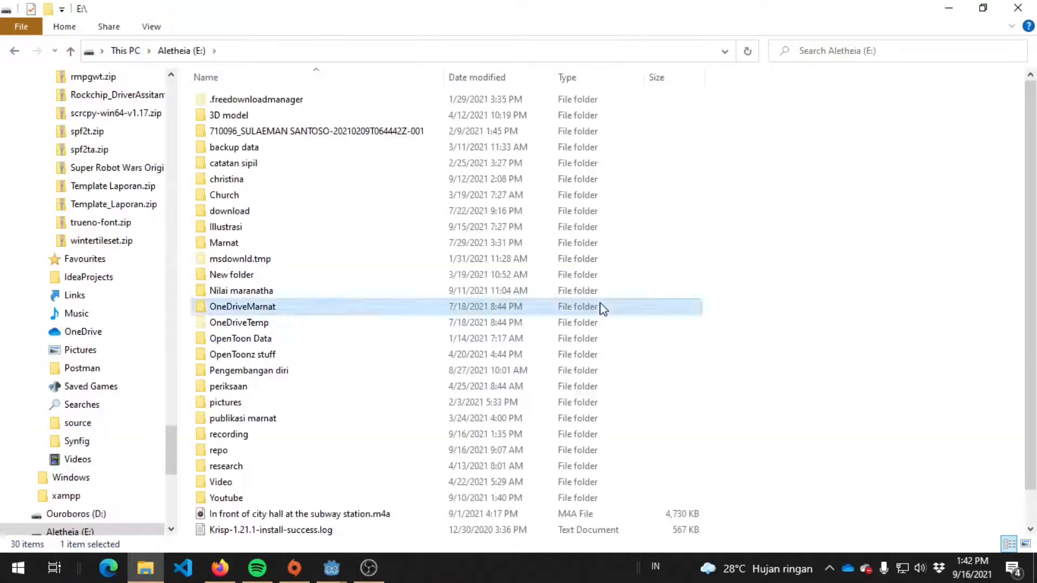
{"action": "key", "text": "Return"}
{"action": "key", "text": "r"}
{"action": "key", "text": "Return"}
{"action": "key", "text": "g"}
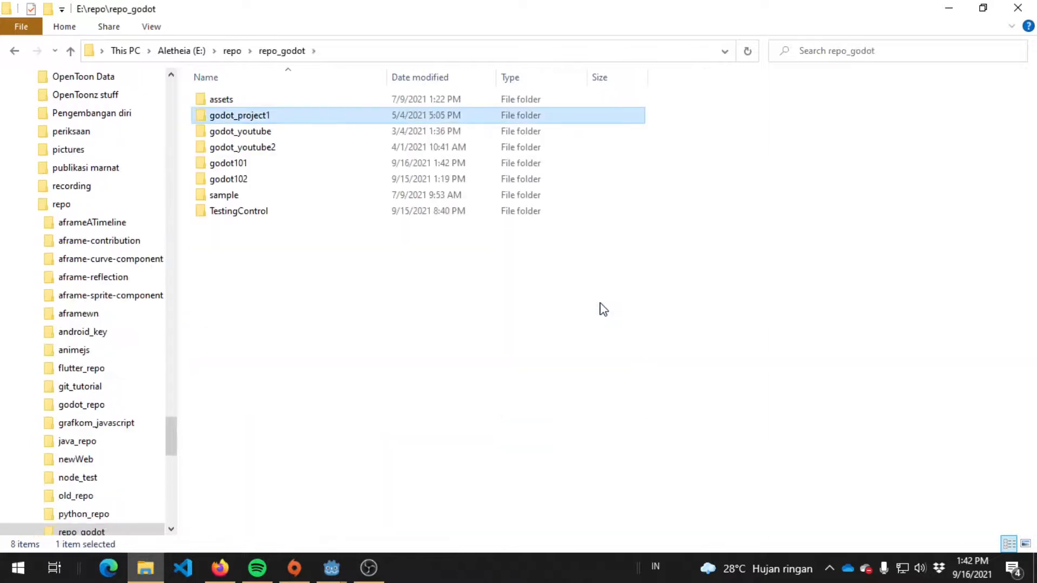
Open the Build folder inside the godot101 project folder.
{"action": "key", "text": "Down"}
{"action": "key", "text": "Down"}
{"action": "key", "text": "Down"}
{"action": "key", "text": "Return"}
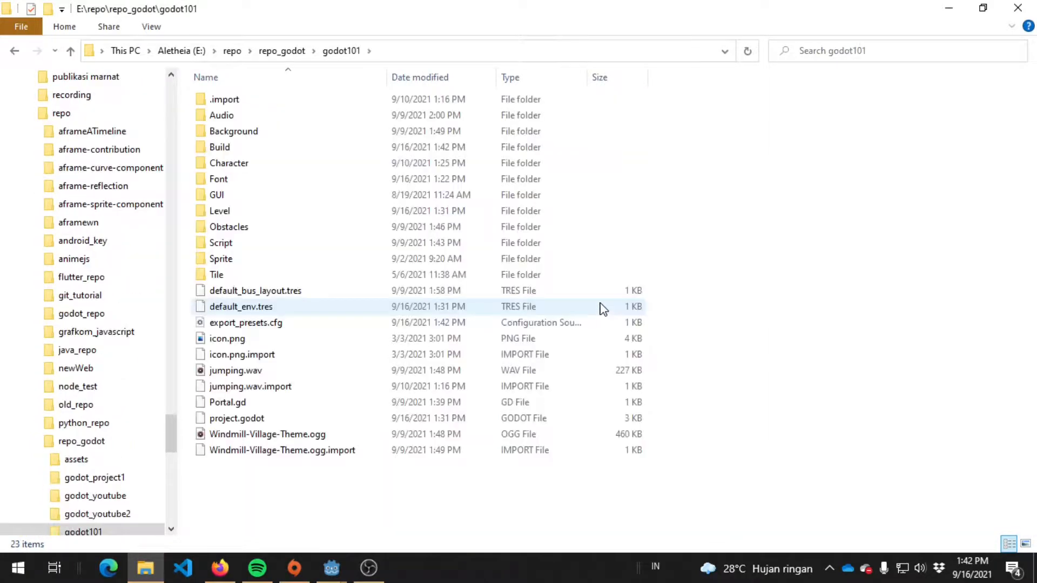
{"action": "key", "text": "b"}
{"action": "key", "text": "Down"}
{"action": "key", "text": "Return"}
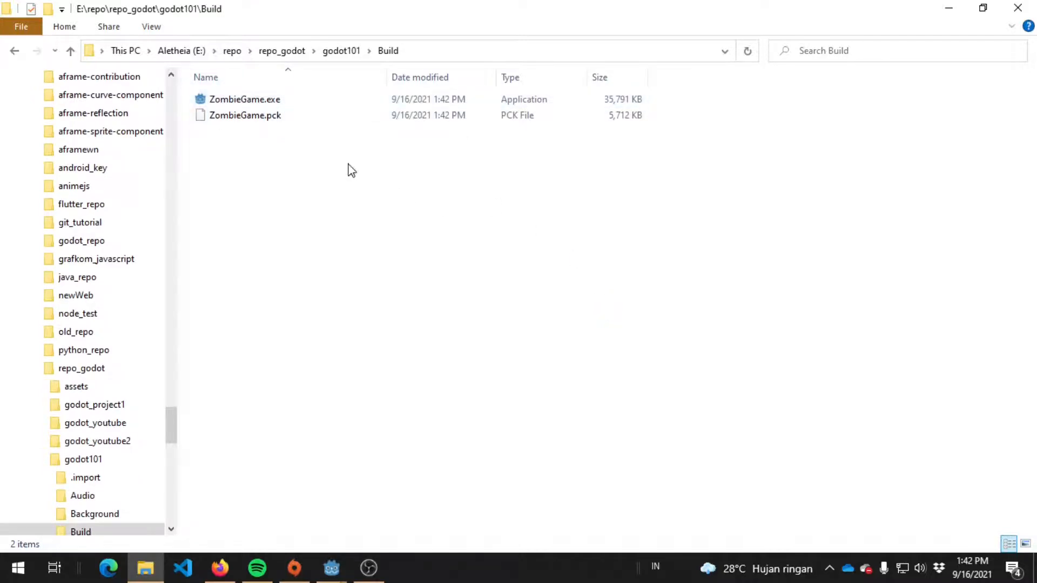
Check the exported ZombieGame.pck file and run ZombieGame.exe to test the build.
{"action": "left_click", "coordinate": [322, 122]}
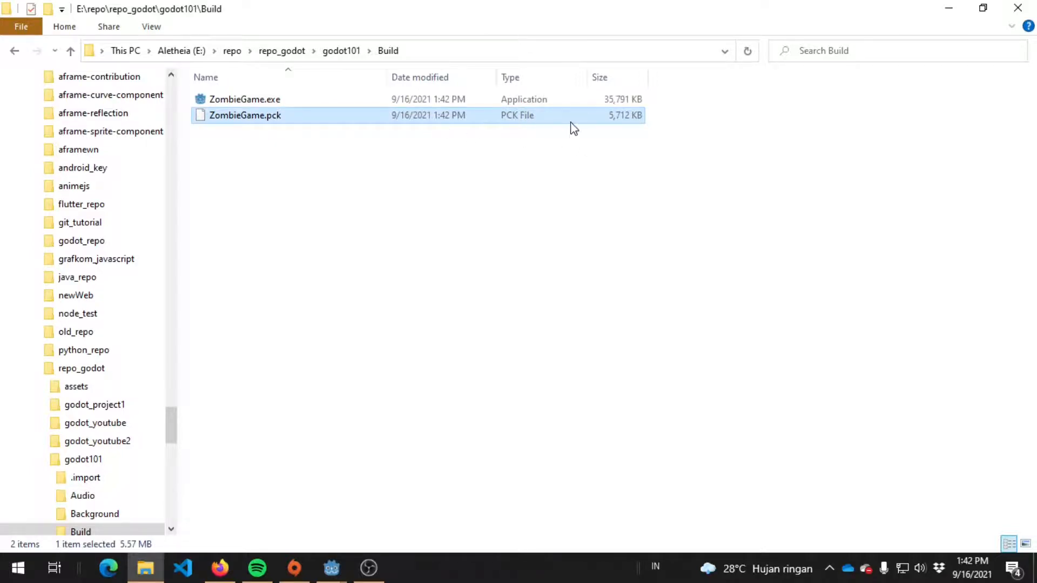
{"action": "left_click", "coordinate": [345, 186]}
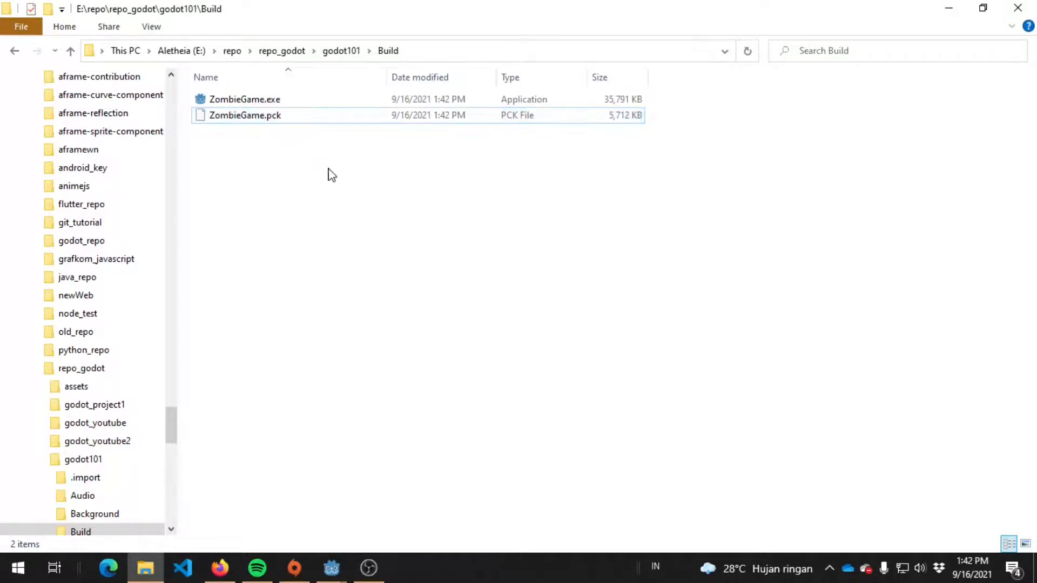
{"action": "double_click", "coordinate": [301, 103]}
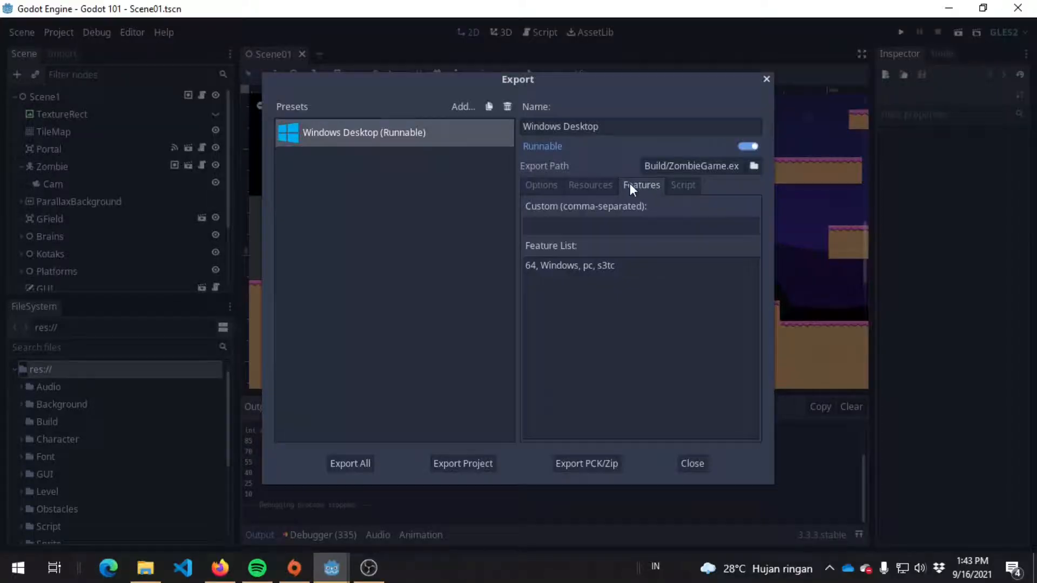
{"action": "left_click", "coordinate": [590, 185]}
{"action": "left_click", "coordinate": [684, 186]}
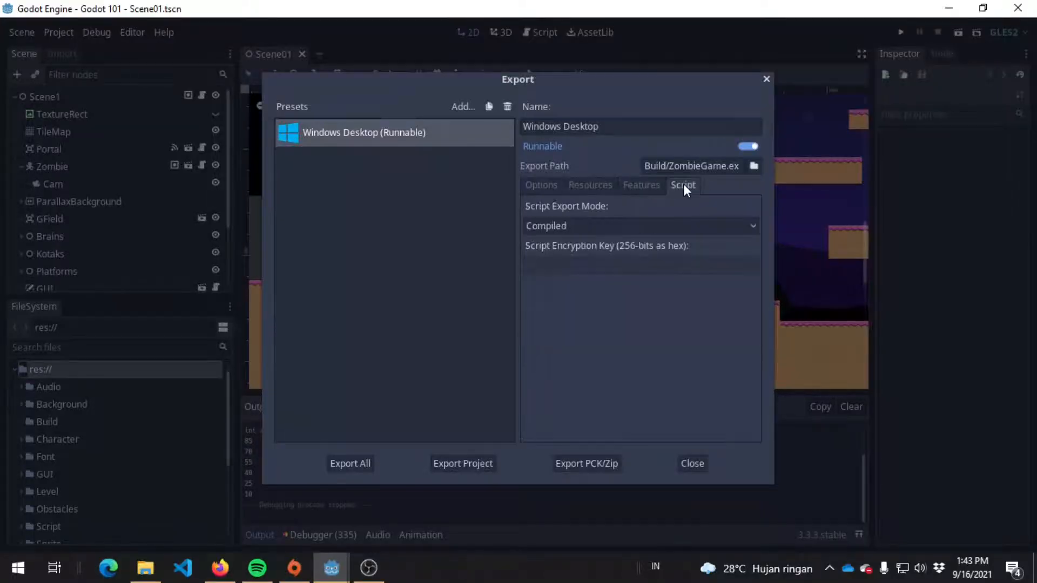
{"action": "left_click", "coordinate": [535, 185]}
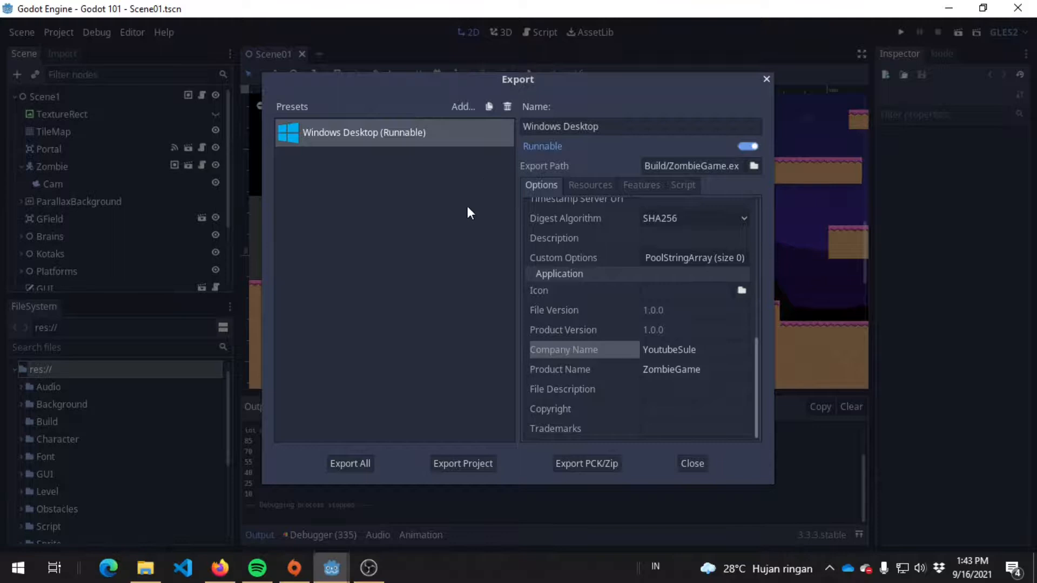
Add an HTML5 export preset and check its export type choices, keeping Regular.
{"action": "left_click", "coordinate": [463, 112]}
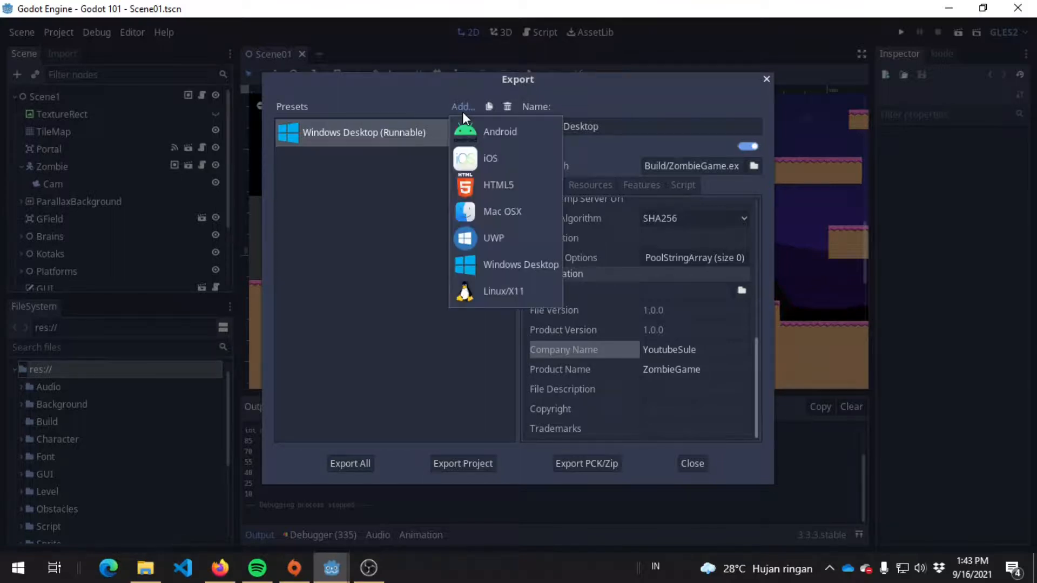
{"action": "left_click", "coordinate": [463, 188]}
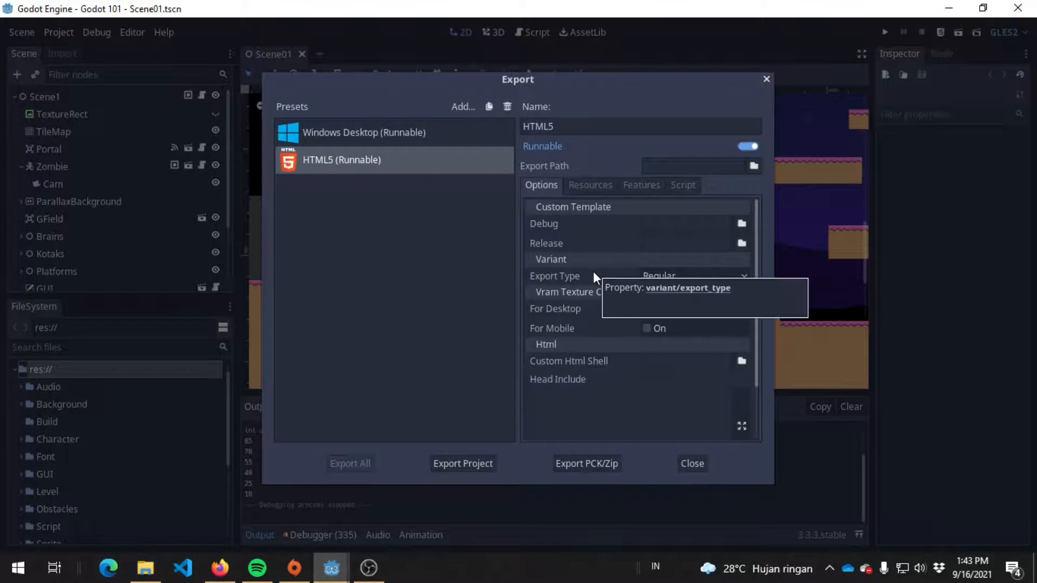
{"action": "left_click", "coordinate": [686, 278]}
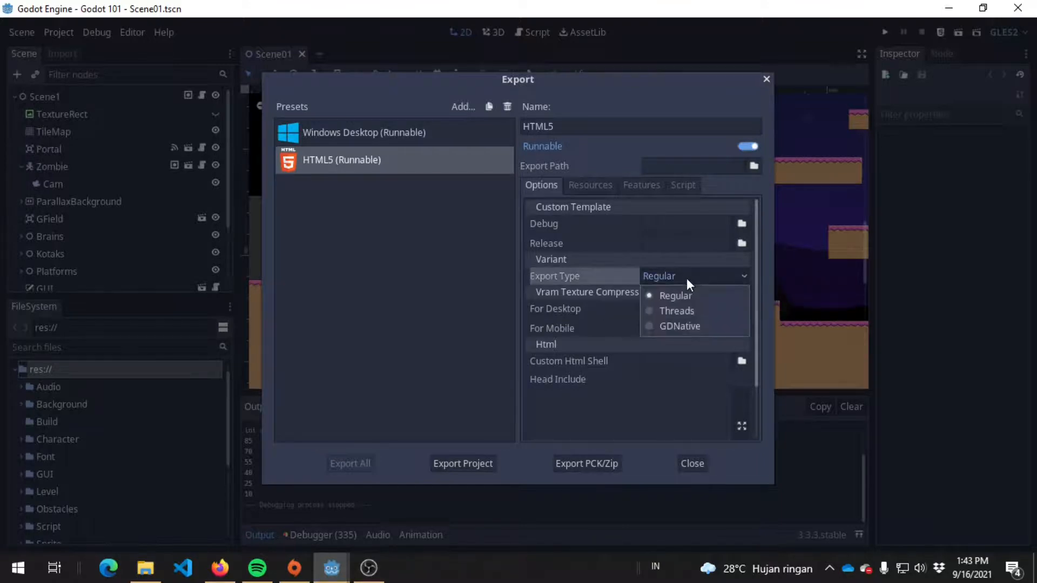
{"action": "left_click", "coordinate": [699, 273]}
{"action": "left_click", "coordinate": [700, 274]}
{"action": "left_click", "coordinate": [605, 298]}
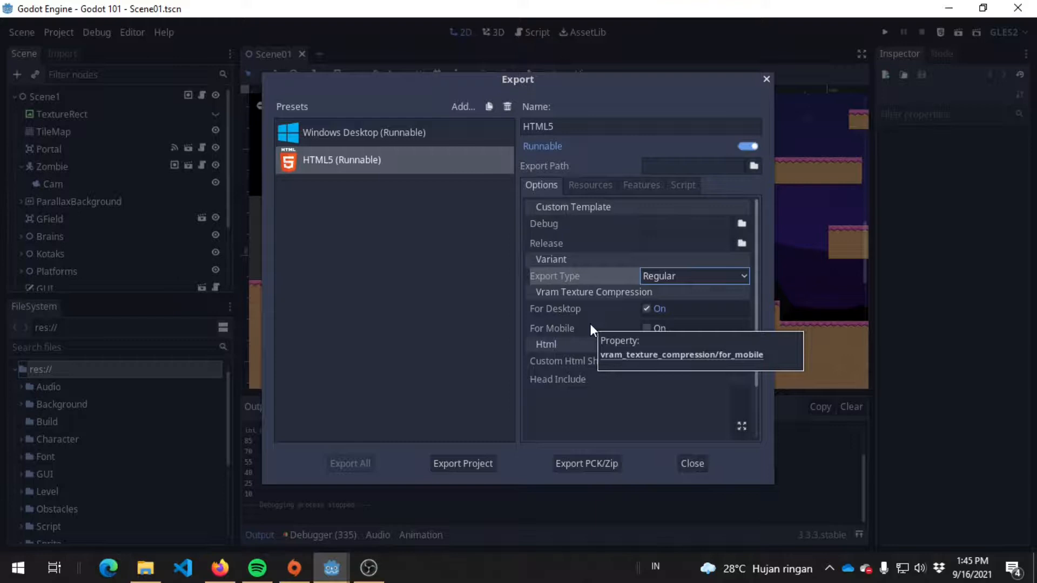
Try VRAM texture compression for mobile and examine the HTML5 preset's custom HTML shell and canvas resize policy options.
{"action": "left_click", "coordinate": [647, 328]}
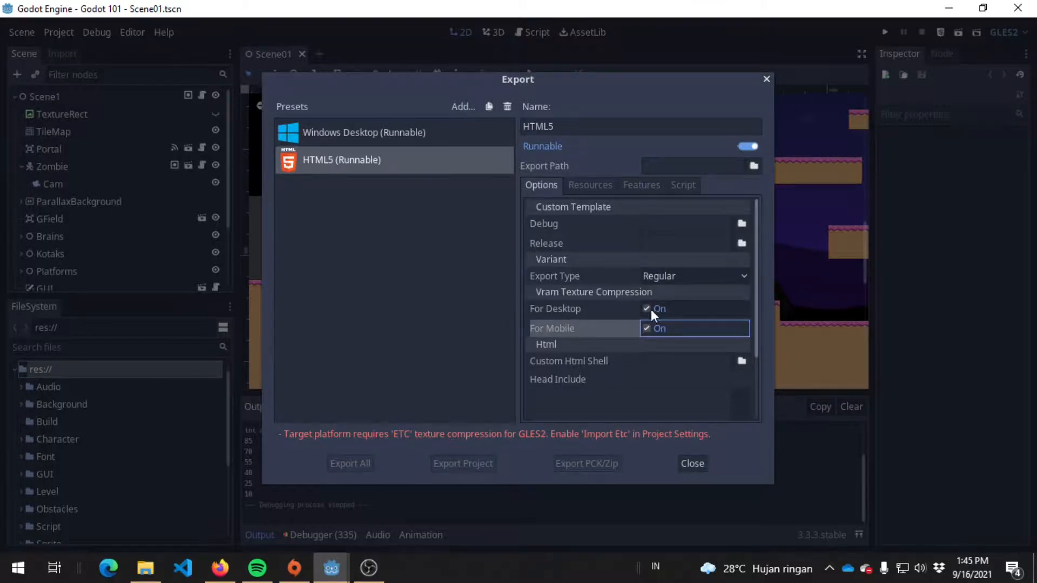
{"action": "left_click", "coordinate": [647, 328]}
{"action": "scroll", "coordinate": [637, 374], "scroll_direction": "down", "scroll_amount": 3}
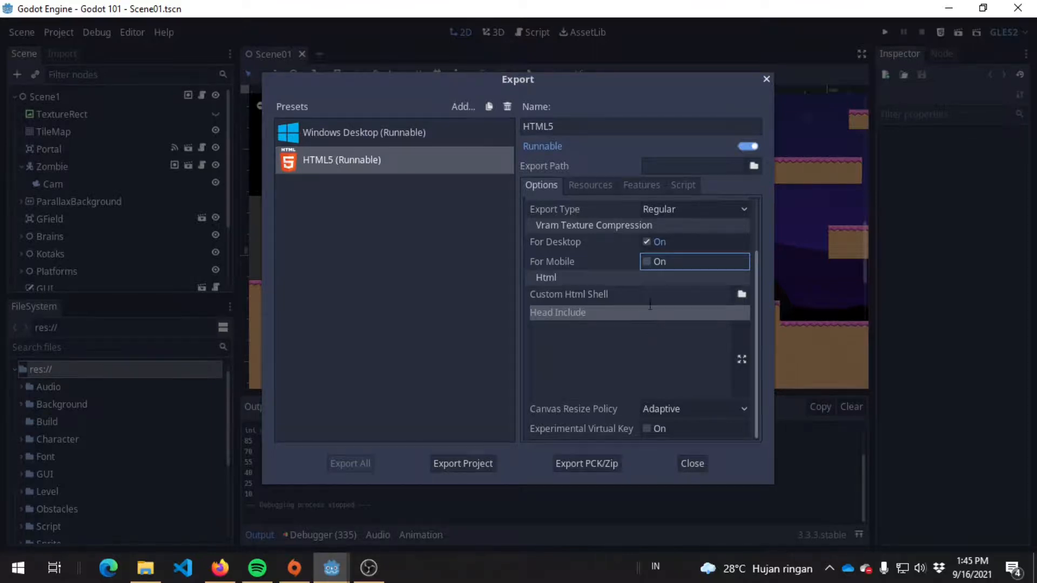
{"action": "left_click", "coordinate": [654, 302]}
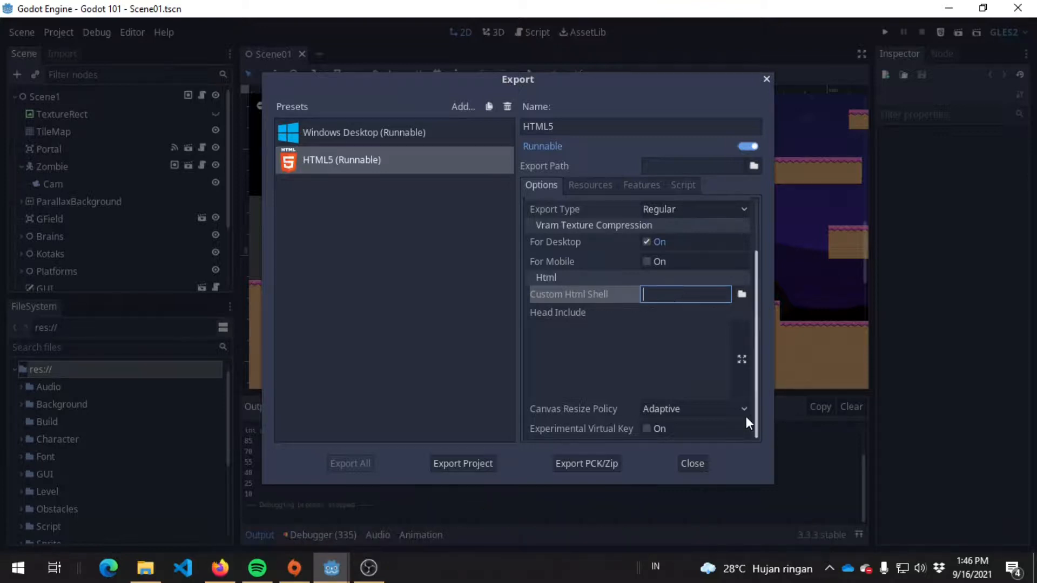
{"action": "left_click", "coordinate": [686, 409]}
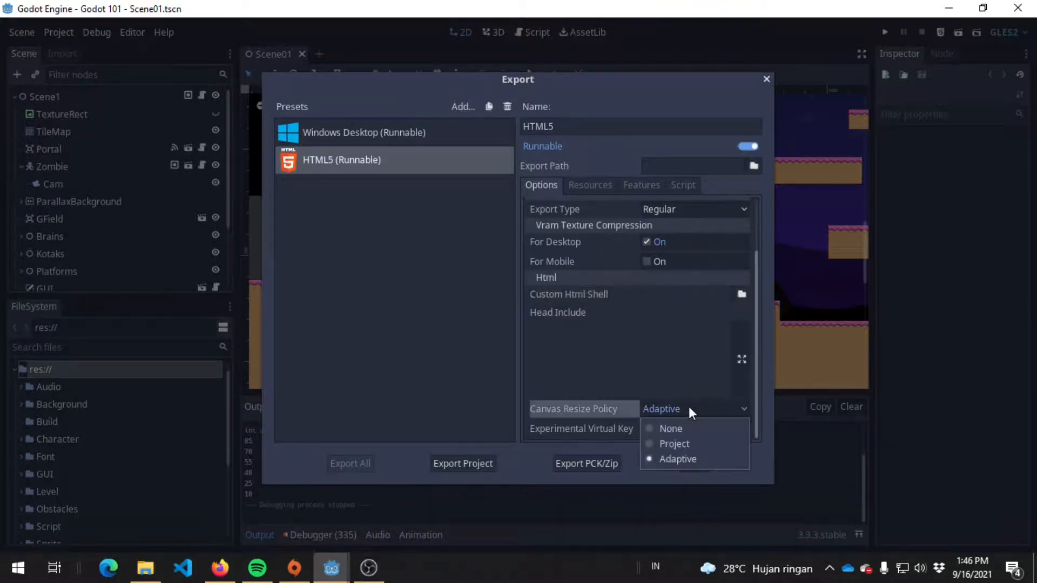
{"action": "left_click", "coordinate": [689, 406]}
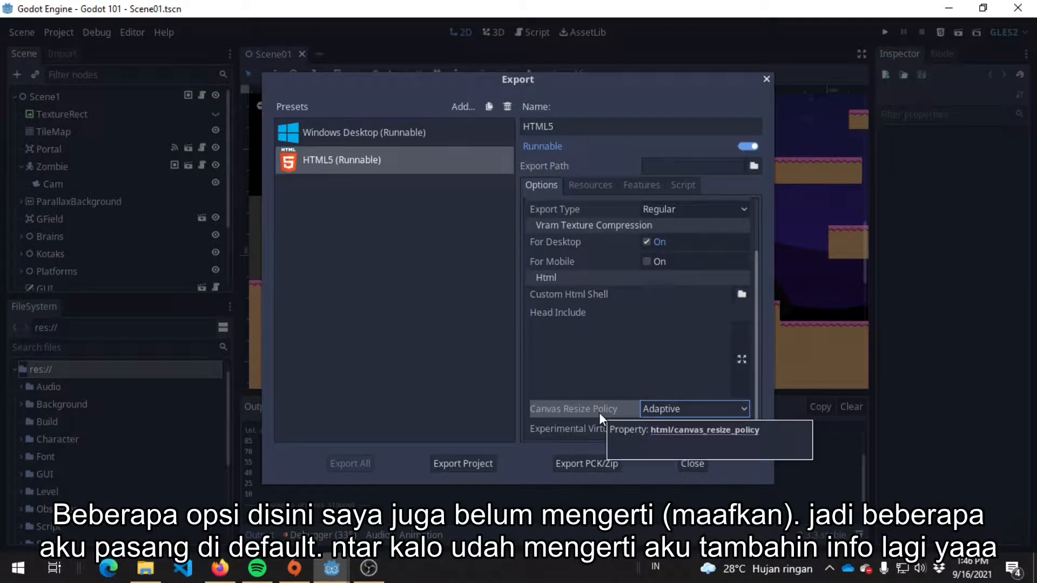
{"action": "left_click", "coordinate": [724, 409]}
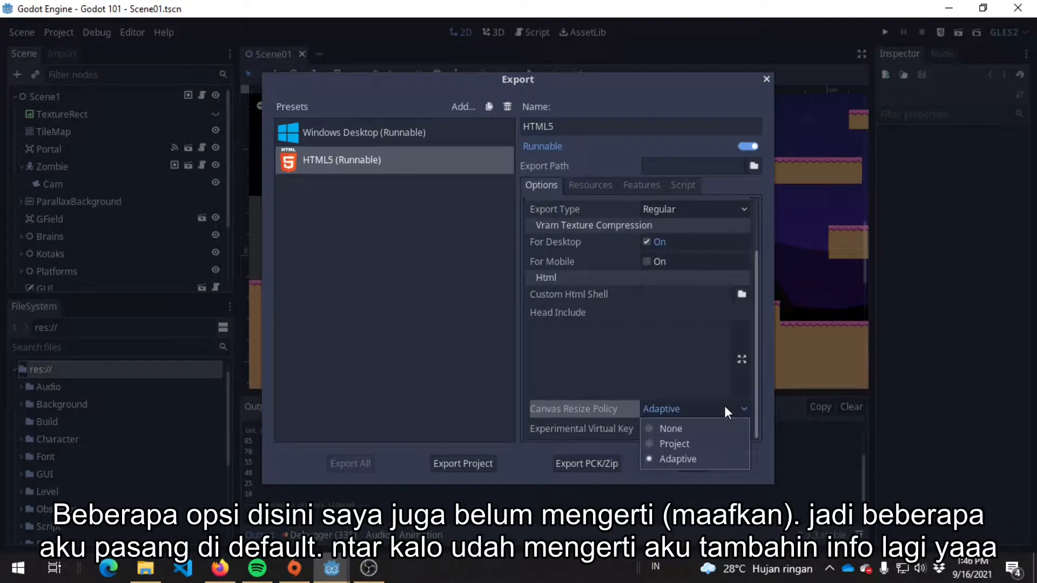
{"action": "left_click", "coordinate": [723, 406]}
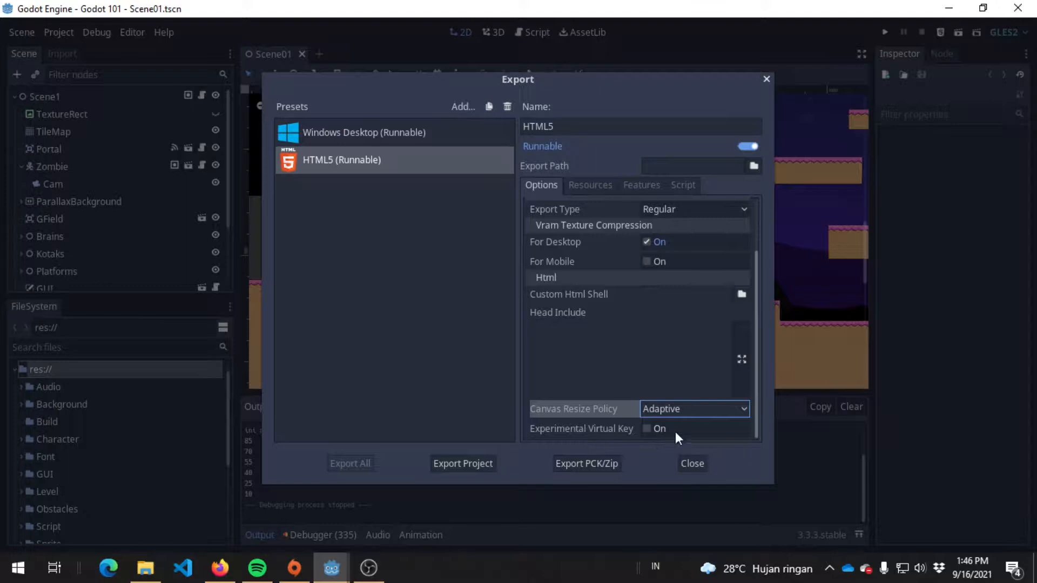
Review the HTML5 preset's resource, feature and script export settings.
{"action": "left_click", "coordinate": [596, 186]}
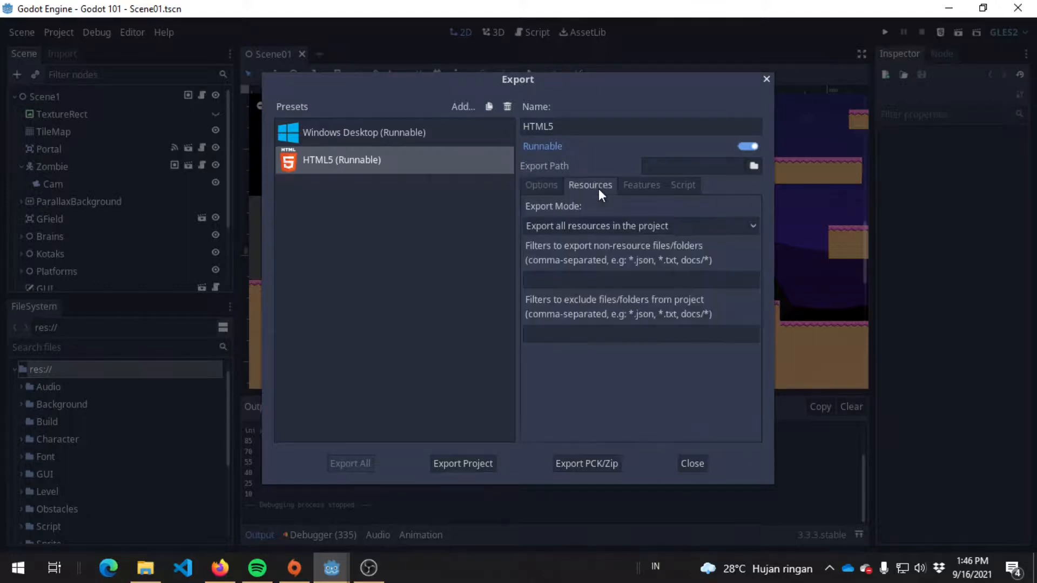
{"action": "left_click", "coordinate": [642, 185]}
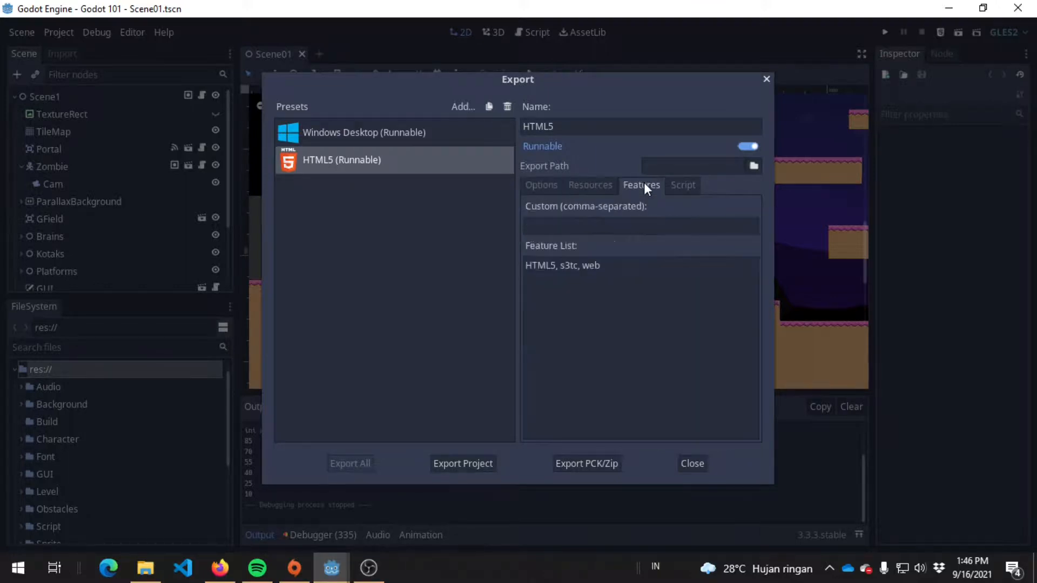
{"action": "left_click", "coordinate": [673, 189]}
{"action": "left_click", "coordinate": [556, 187]}
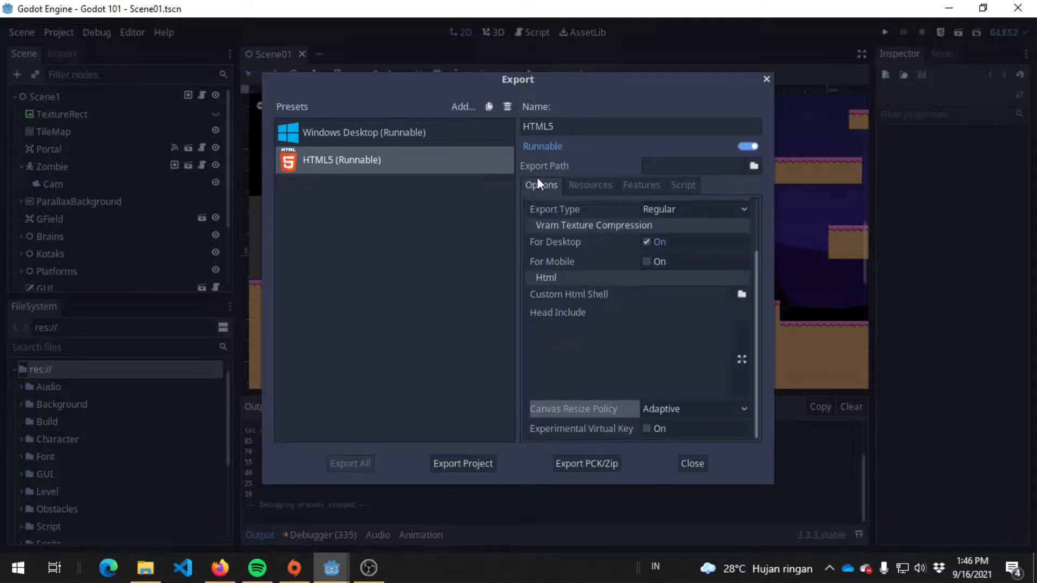
Browse for the HTML5 preset's export path and create a folder named Web Build inside the Build folder.
{"action": "left_click", "coordinate": [714, 161]}
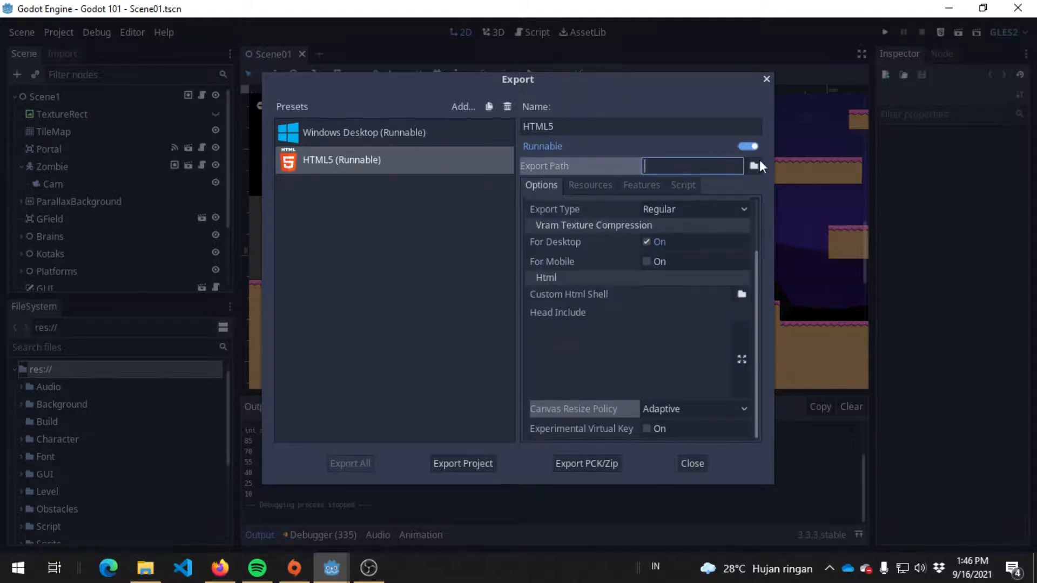
{"action": "left_click", "coordinate": [753, 167]}
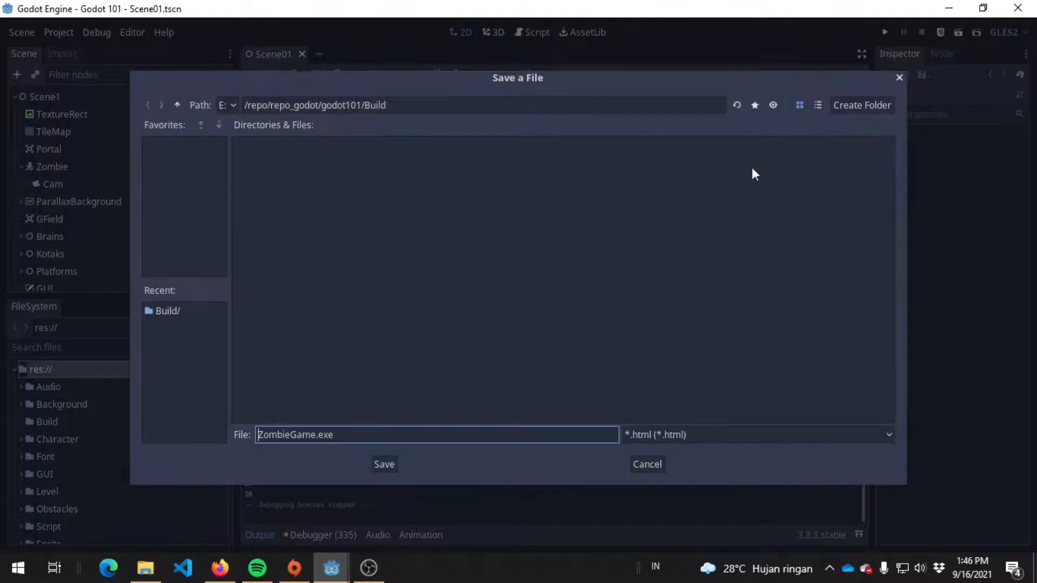
{"action": "left_click", "coordinate": [876, 104]}
{"action": "type", "text": "Web Build"}
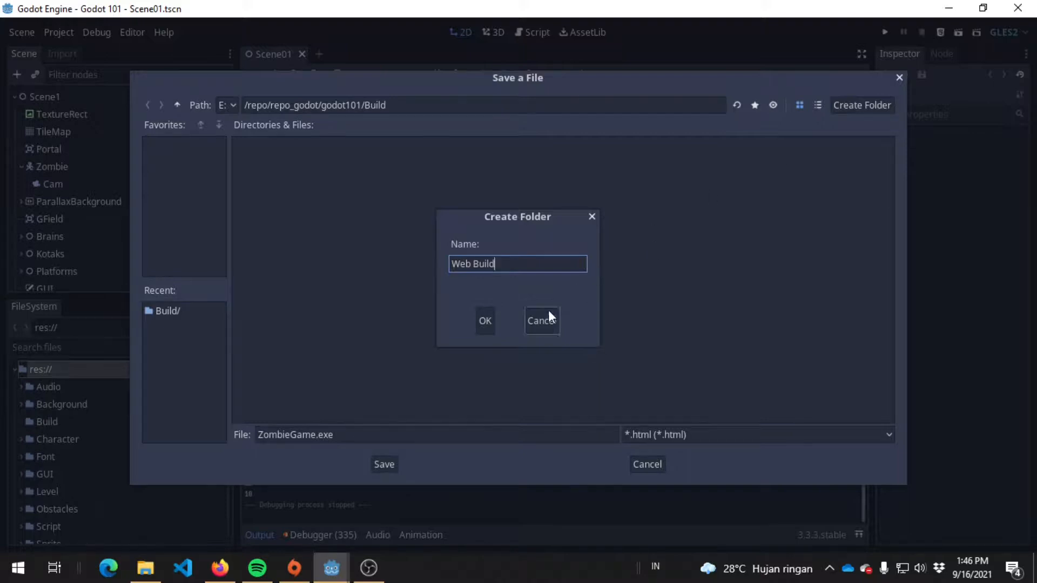
{"action": "left_click", "coordinate": [484, 320]}
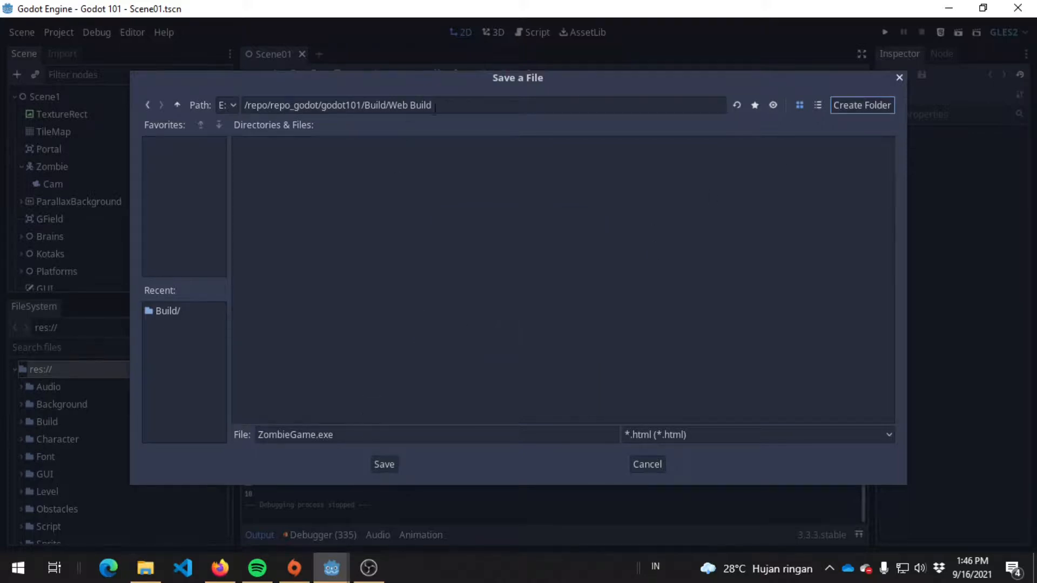
Remove the .exe extension so the export file is named ZombieGame, and save it as the HTML5 export path.
{"action": "left_click_drag", "start_coordinate": [387, 435], "coordinate": [318, 436]}
{"action": "key", "text": "BackSpace"}
{"action": "key", "text": "BackSpace"}
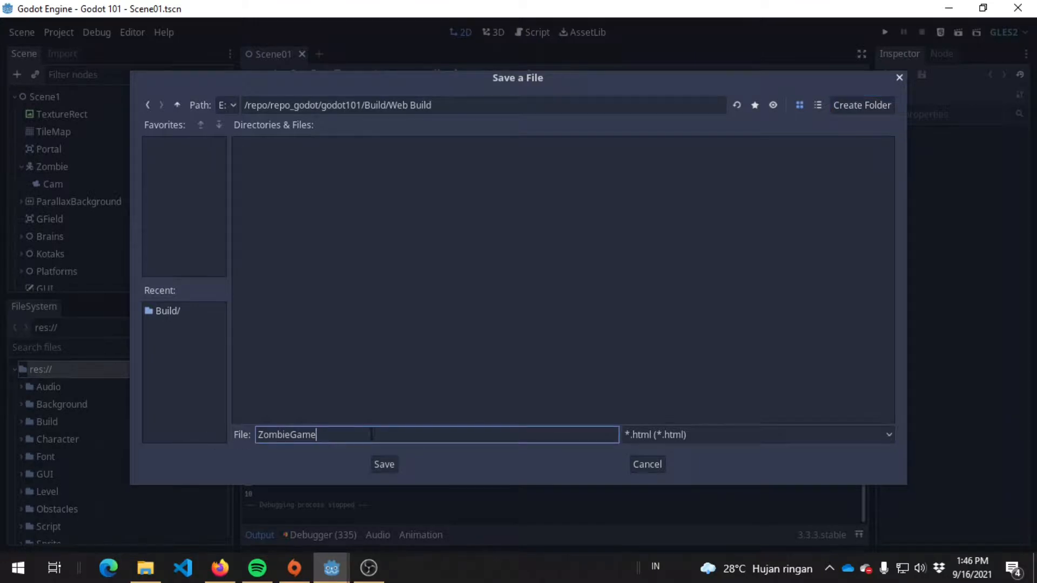
{"action": "left_click", "coordinate": [384, 464]}
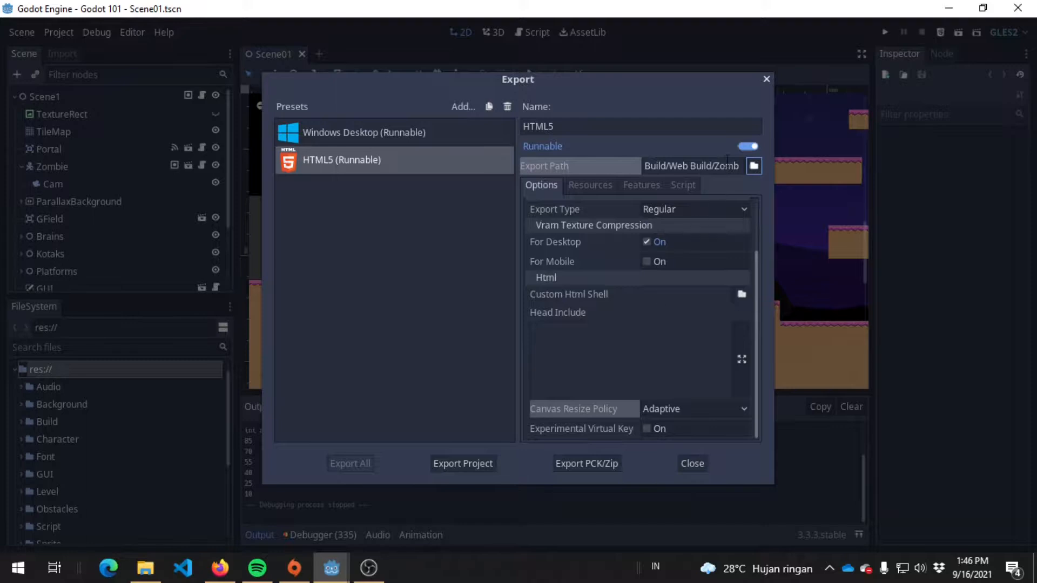
Export the HTML5 project into the Web Build folder as index.html.
{"action": "left_click", "coordinate": [442, 465]}
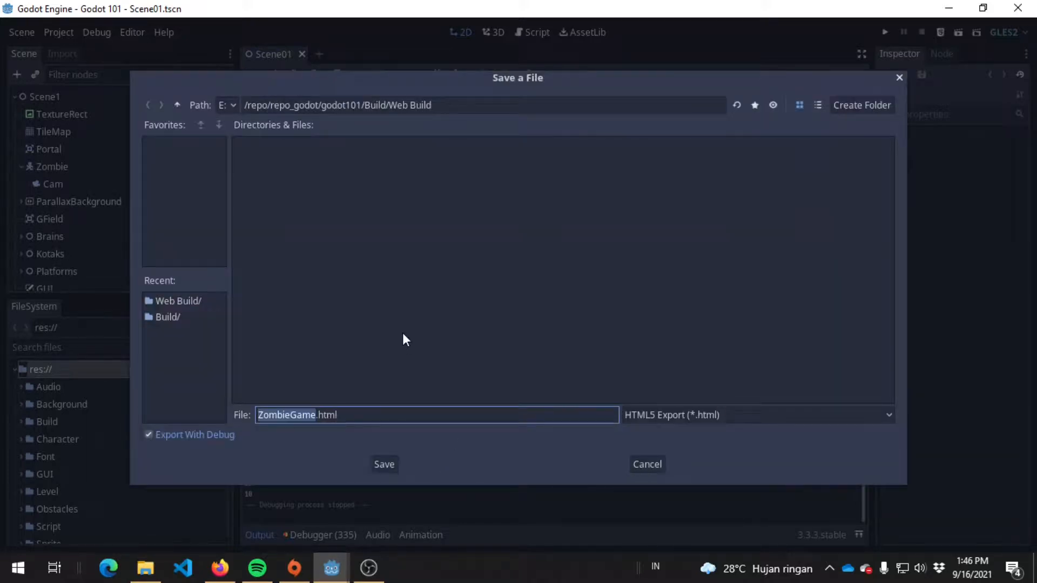
{"action": "type", "text": "index"}
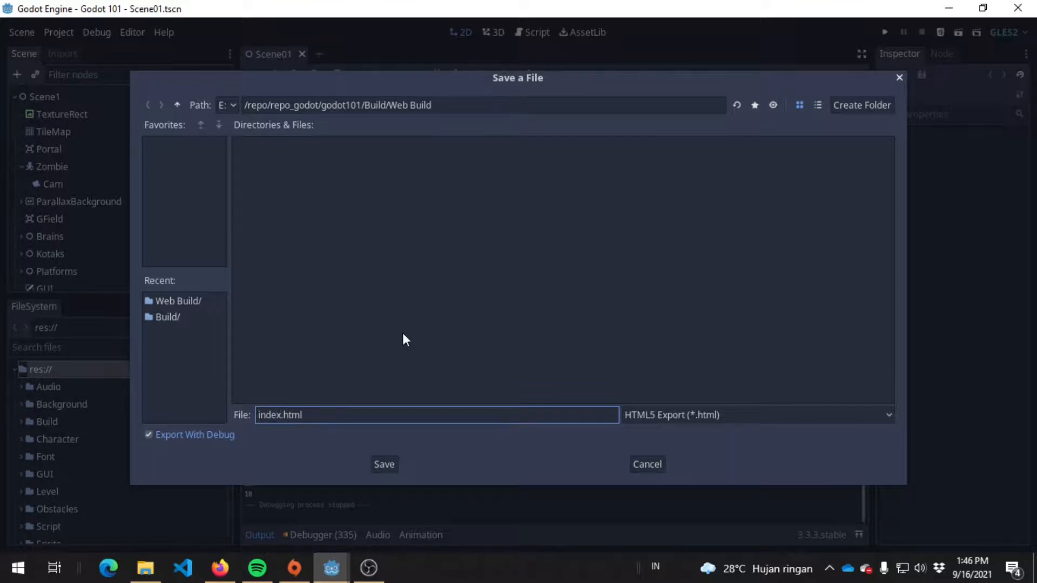
{"action": "left_click", "coordinate": [381, 466]}
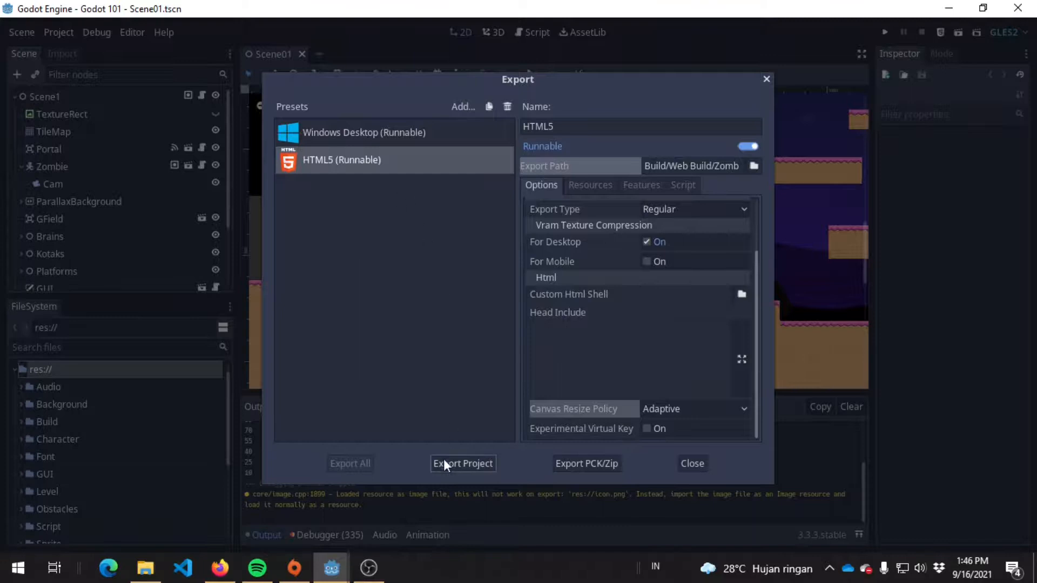
Switch to File Explorer and open index.html from the Web Build folder in the browser to test it.
{"action": "key", "text": "alt+Tab"}
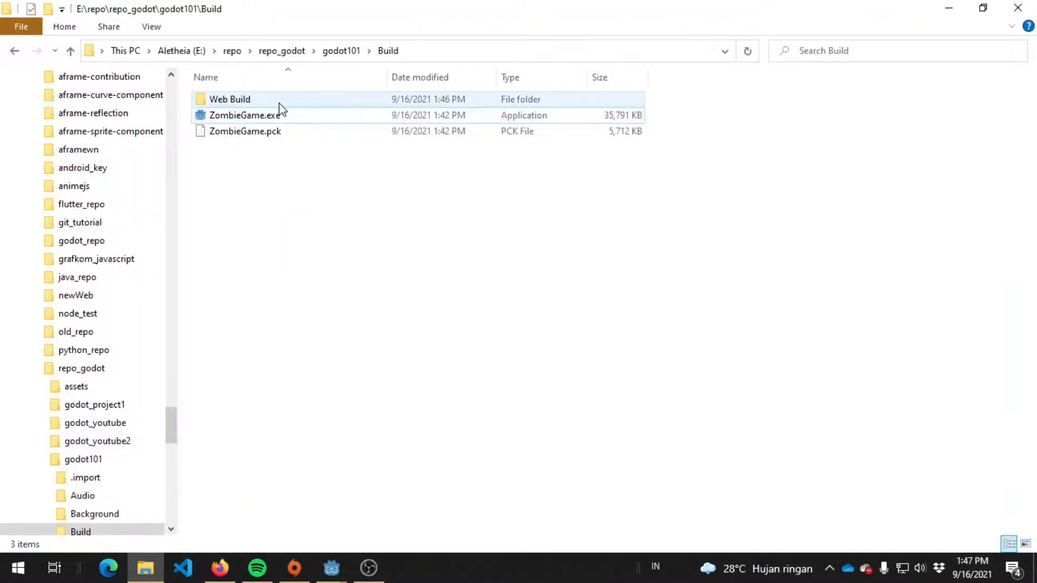
{"action": "double_click", "coordinate": [279, 102]}
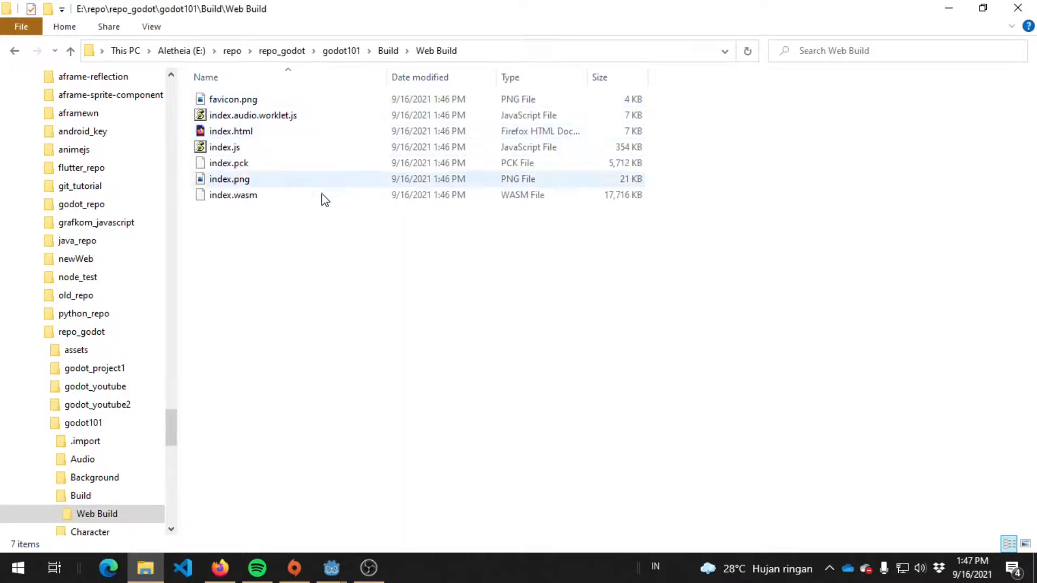
{"action": "double_click", "coordinate": [324, 134]}
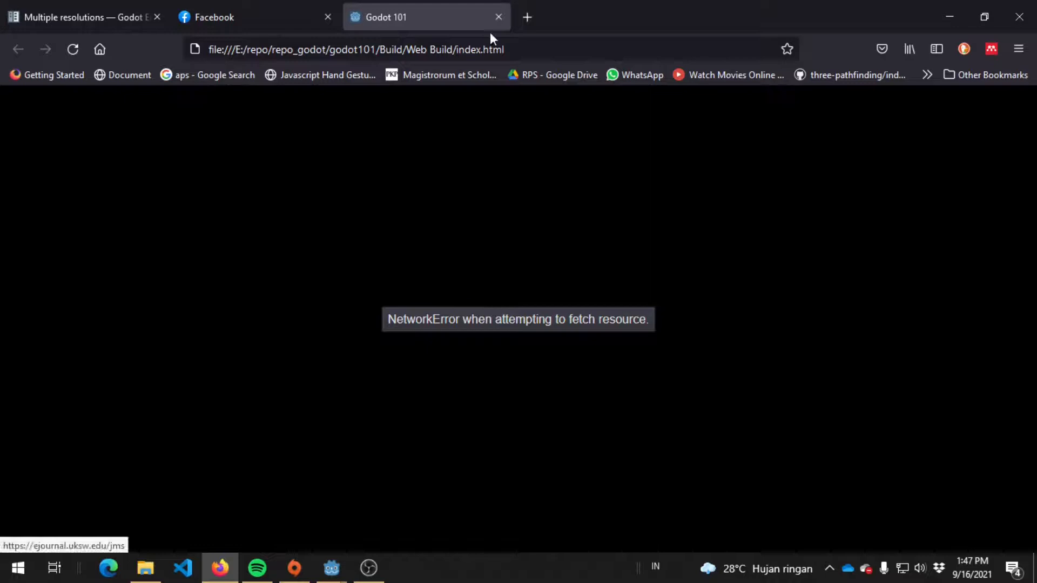
{"action": "key", "text": "ctrl+t"}
{"action": "left_click", "coordinate": [326, 18]}
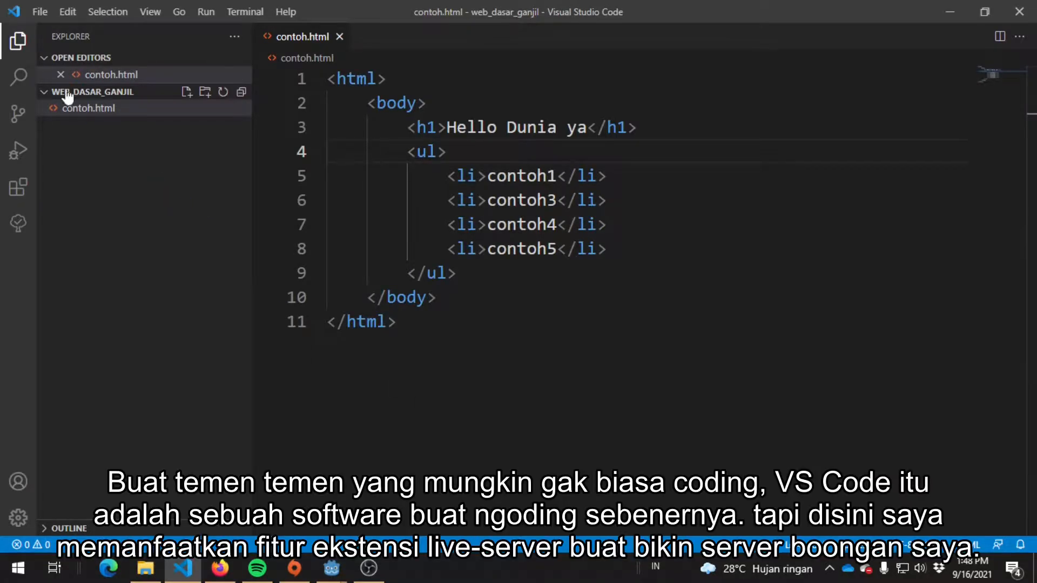
In Visual Studio Code, open the project folder repo_godot/godot101/Build/Web Build.
{"action": "left_click", "coordinate": [41, 12]}
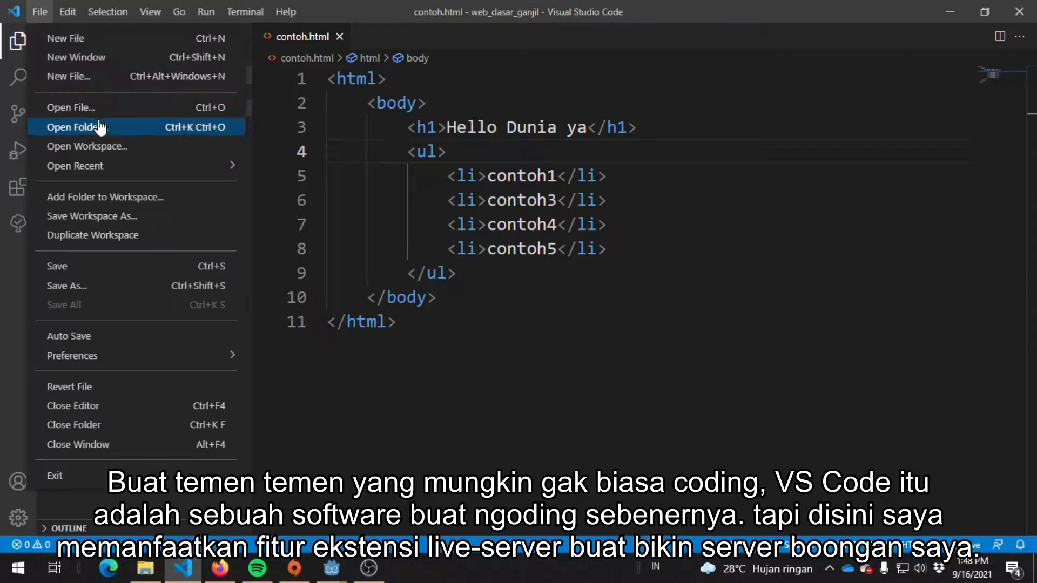
{"action": "left_click", "coordinate": [35, 128]}
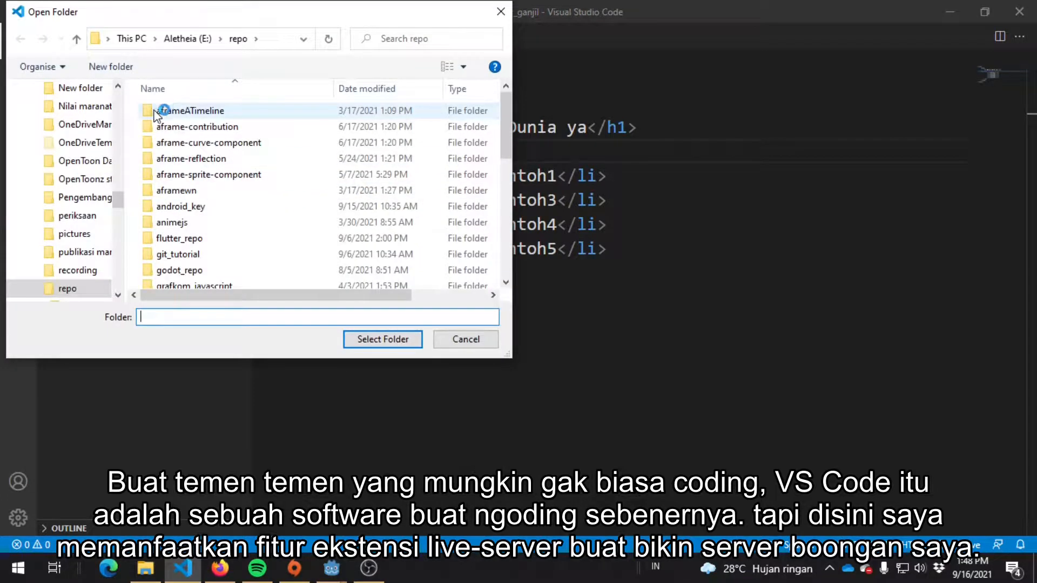
{"action": "left_click", "coordinate": [297, 167]}
{"action": "key", "text": "r"}
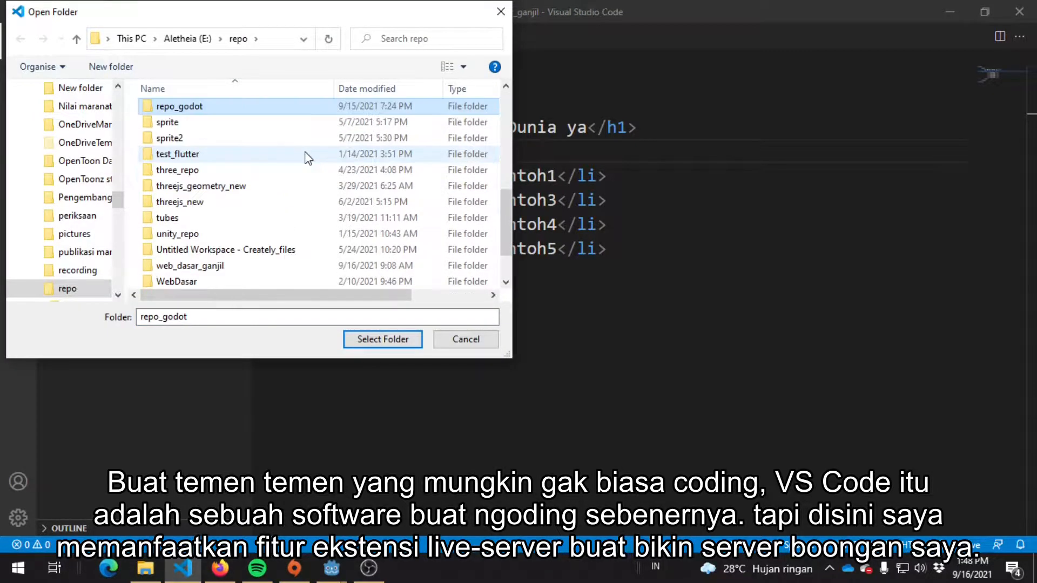
{"action": "key", "text": "Return"}
{"action": "double_click", "coordinate": [282, 178]}
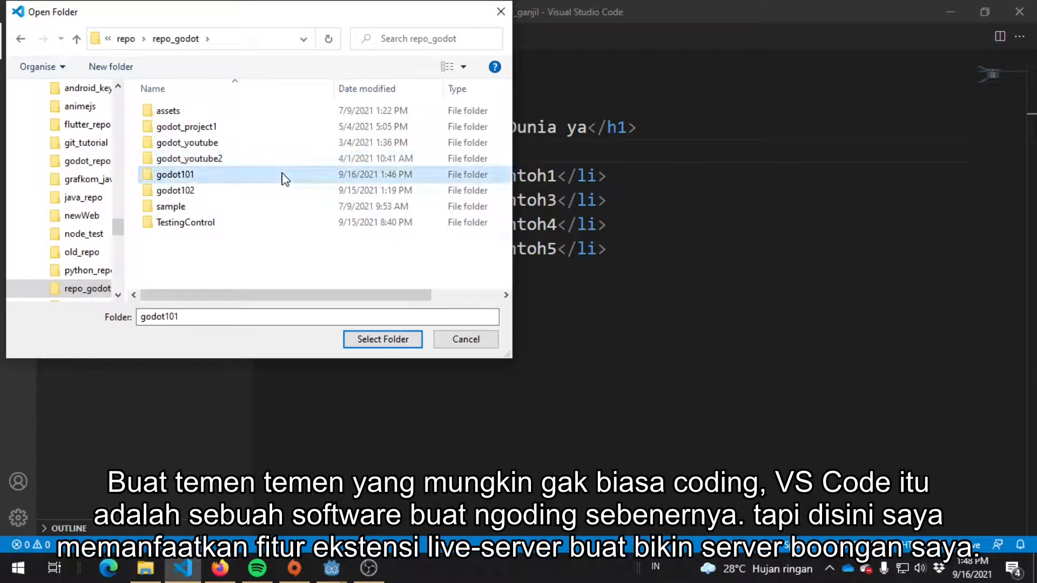
{"action": "double_click", "coordinate": [215, 158]}
{"action": "left_click", "coordinate": [232, 114]}
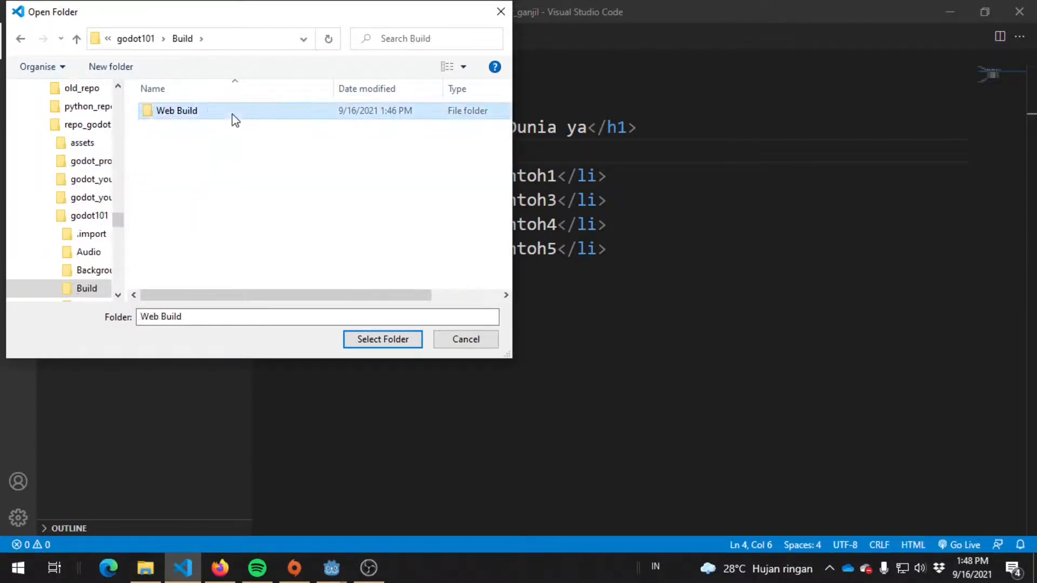
{"action": "left_click", "coordinate": [381, 339]}
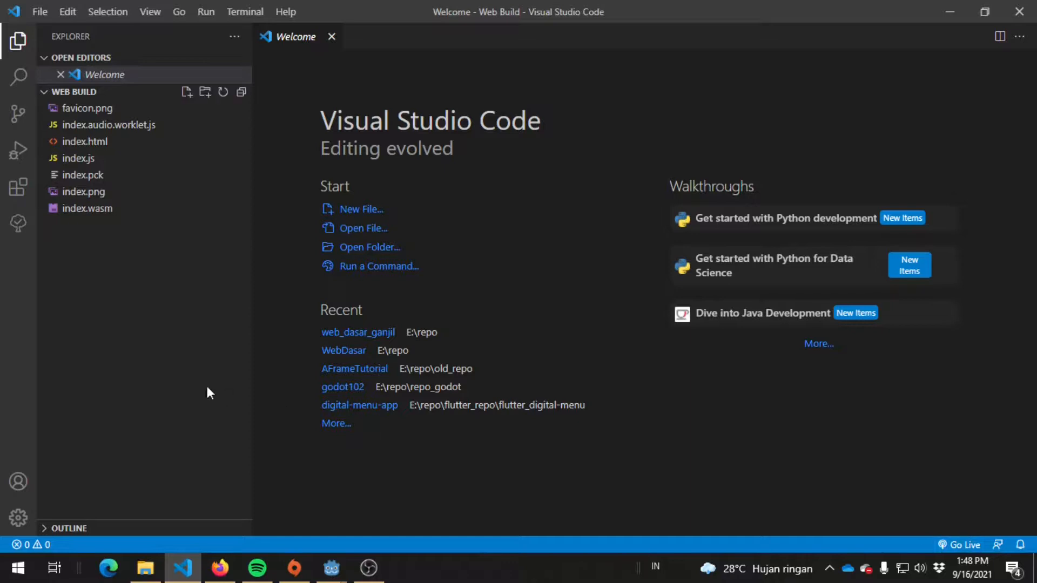
Search the extension marketplace for "live server" and view the Live Server extension's details.
{"action": "left_click", "coordinate": [18, 186]}
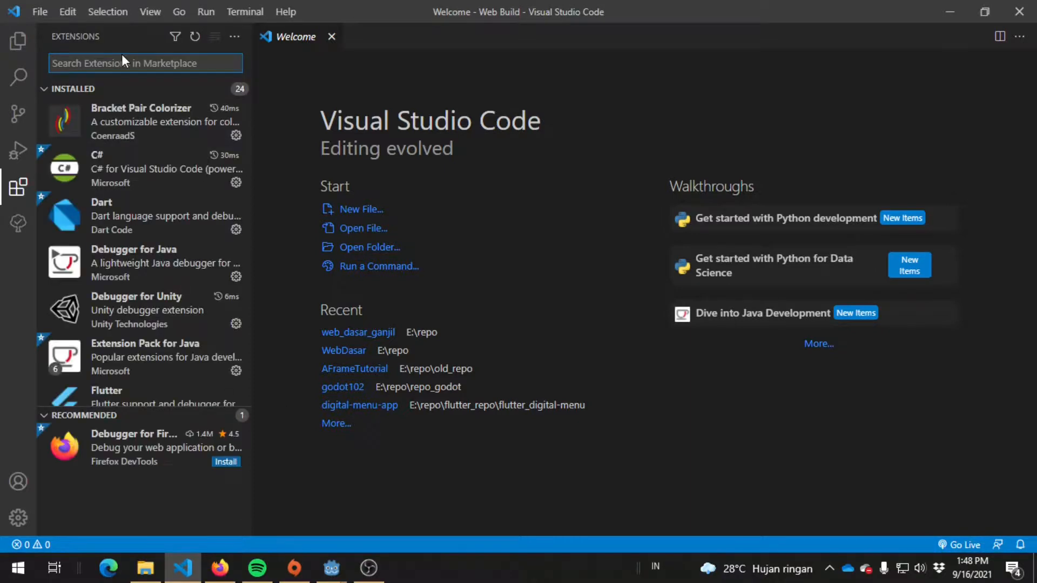
{"action": "type", "text": "live server"}
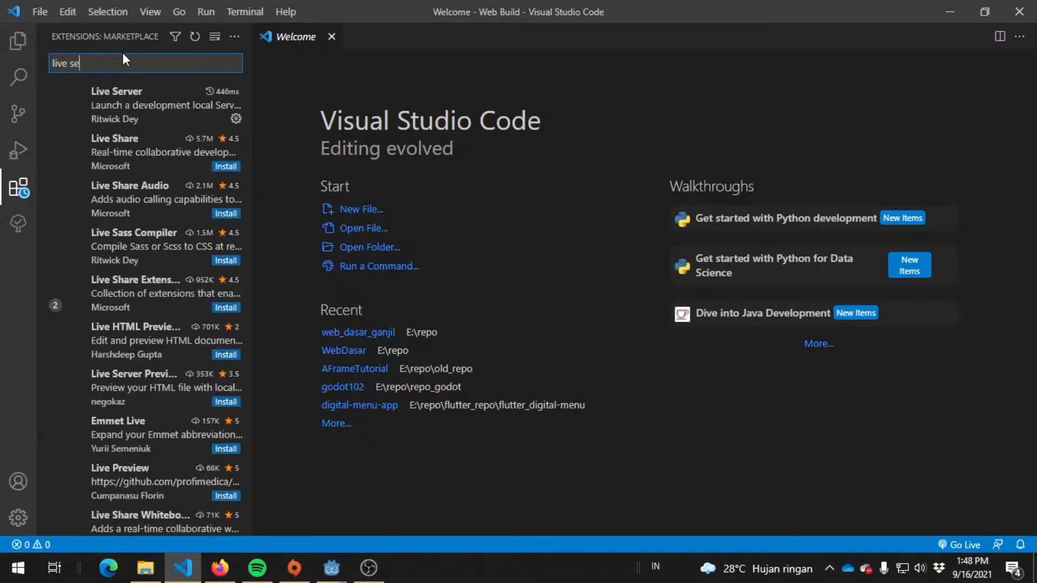
{"action": "left_click", "coordinate": [148, 108]}
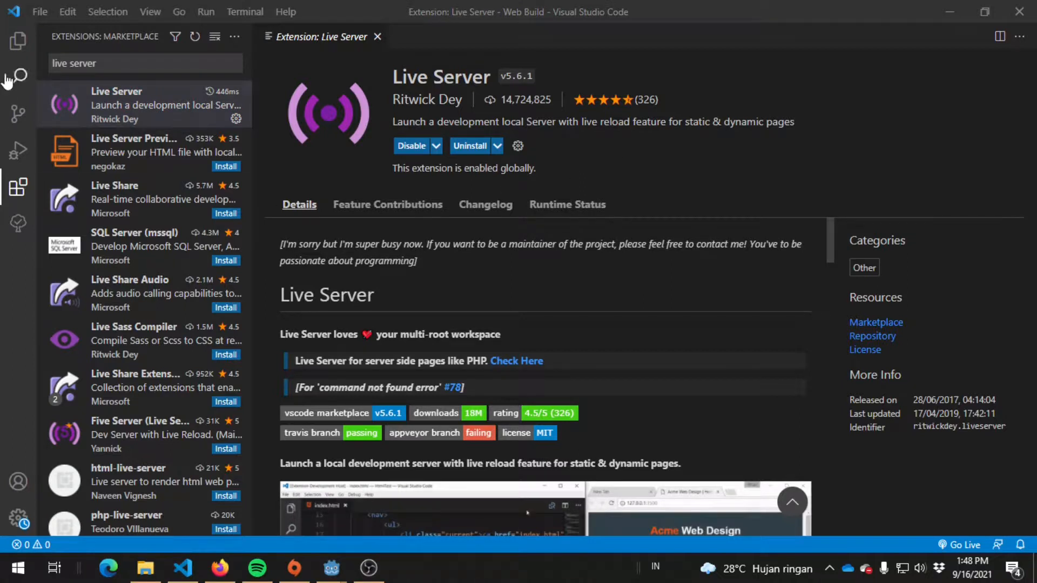
Open index.html from the Web Build files and launch it with Live Server.
{"action": "left_click", "coordinate": [18, 40]}
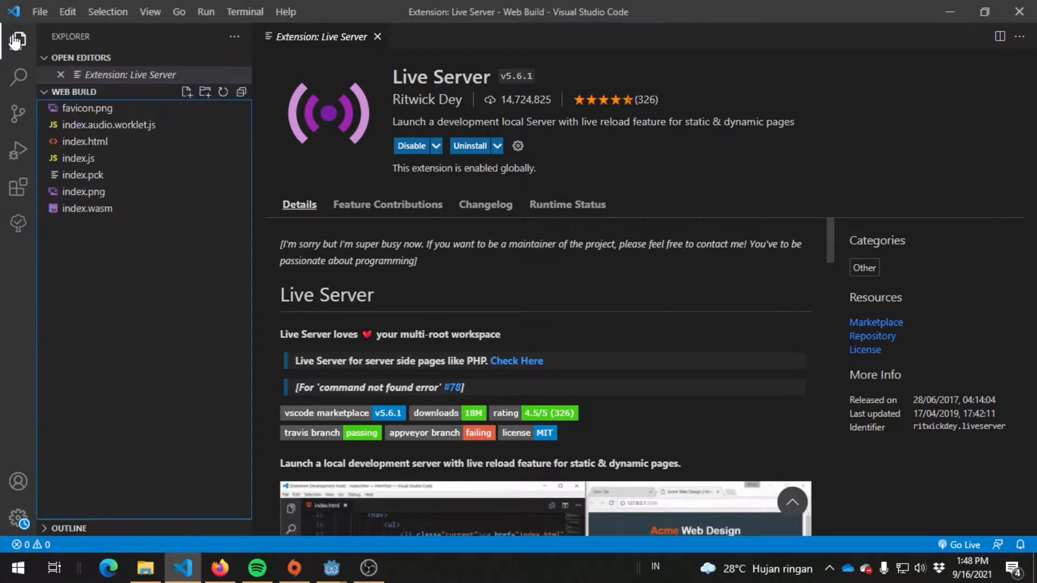
{"action": "left_click", "coordinate": [81, 144]}
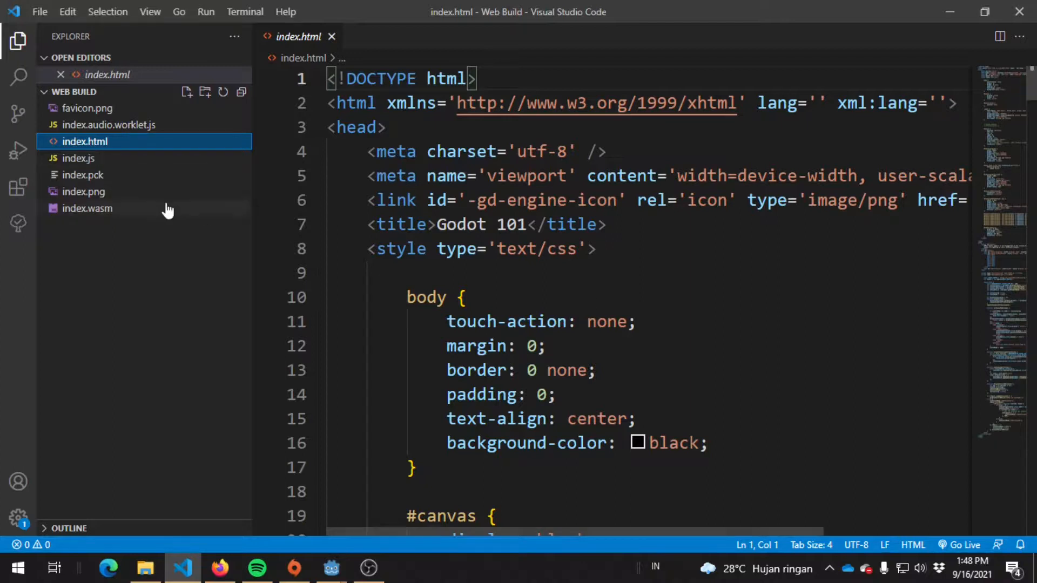
{"action": "right_click", "coordinate": [138, 141]}
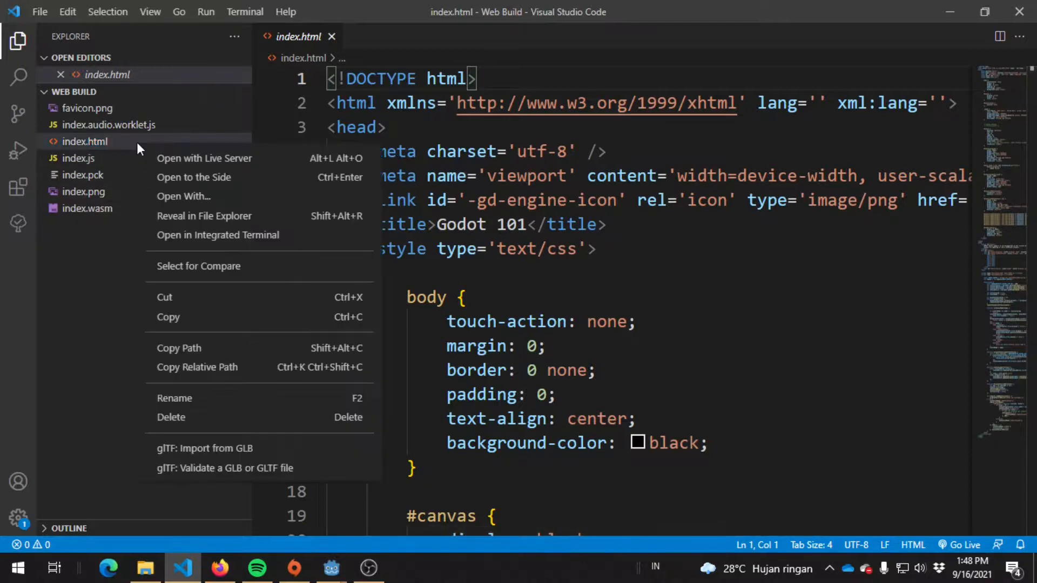
{"action": "left_click", "coordinate": [231, 162]}
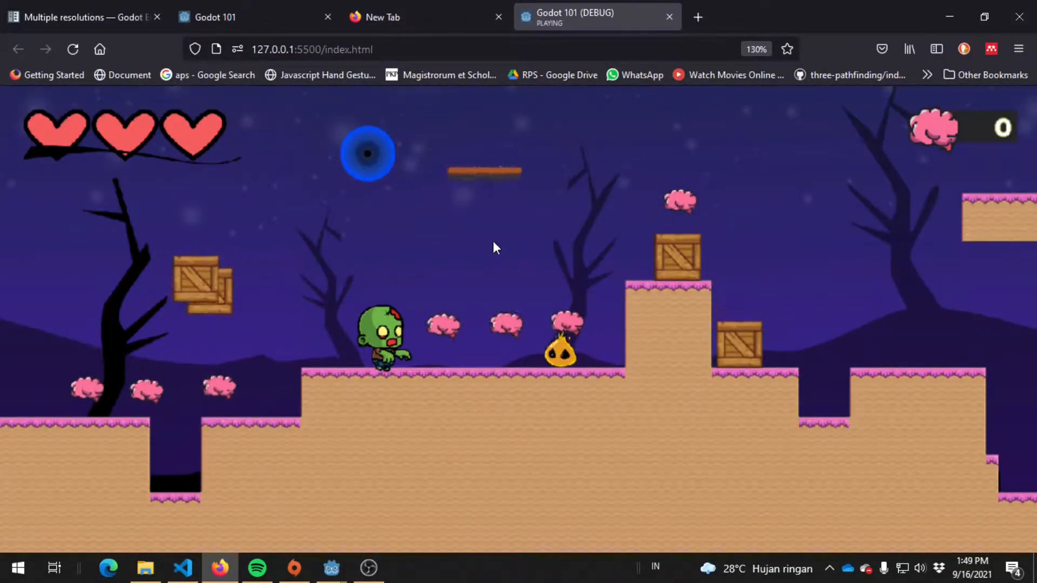
Playtest the web build in the browser by moving the zombie both ways, jumping and collecting brains.
{"action": "key", "text": "Left"}
{"action": "key", "text": "Up"}
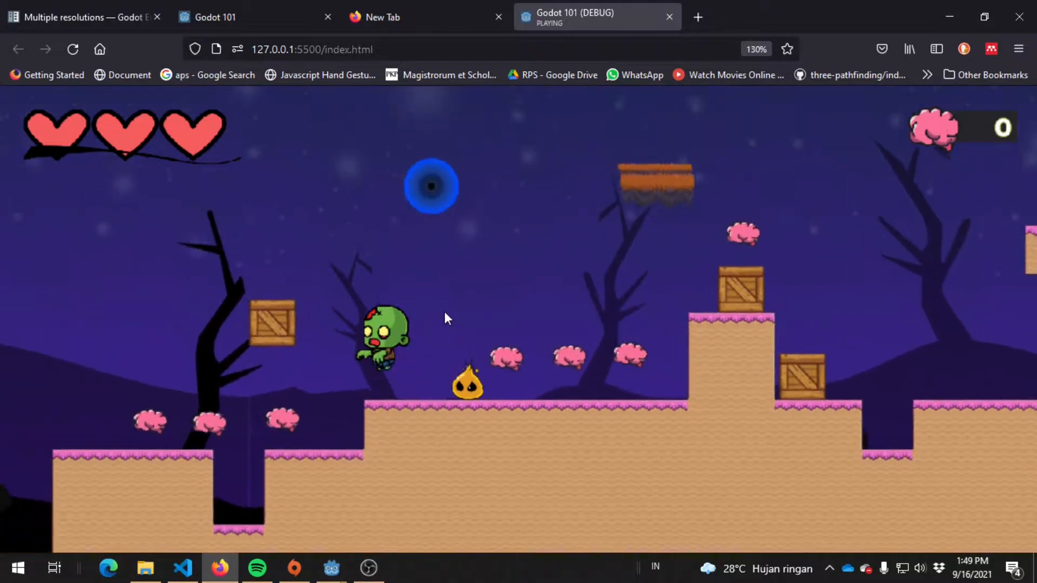
{"action": "key", "text": "Up"}
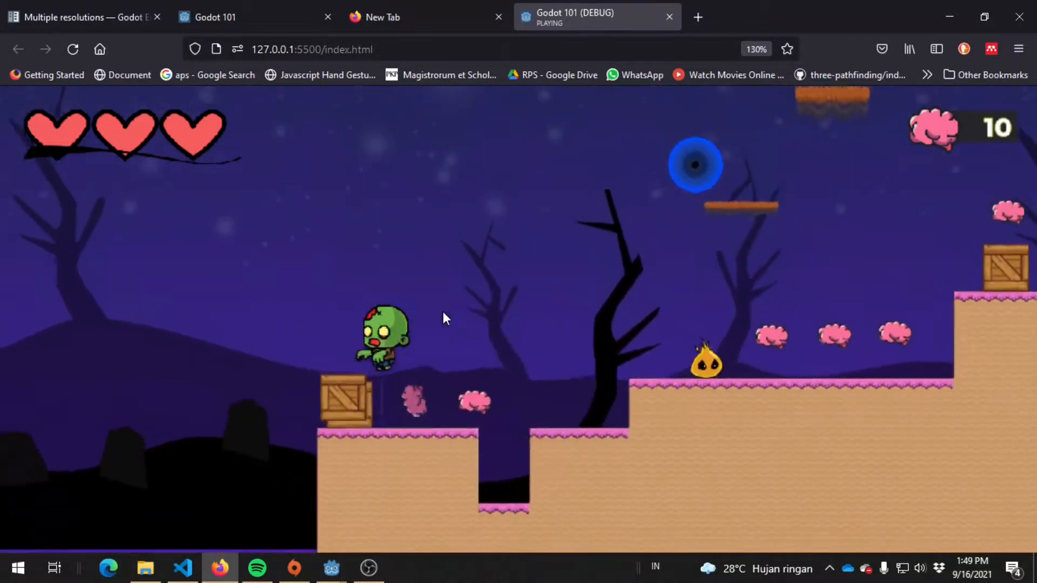
{"action": "key", "text": "Right"}
{"action": "key", "text": "Up"}
{"action": "key", "text": "Right"}
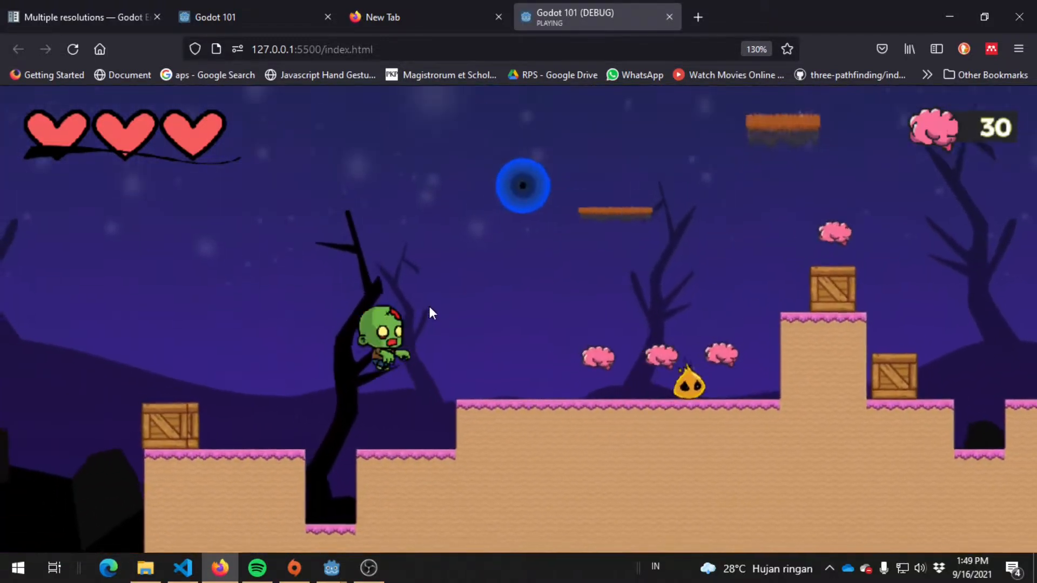
{"action": "key", "text": "Up"}
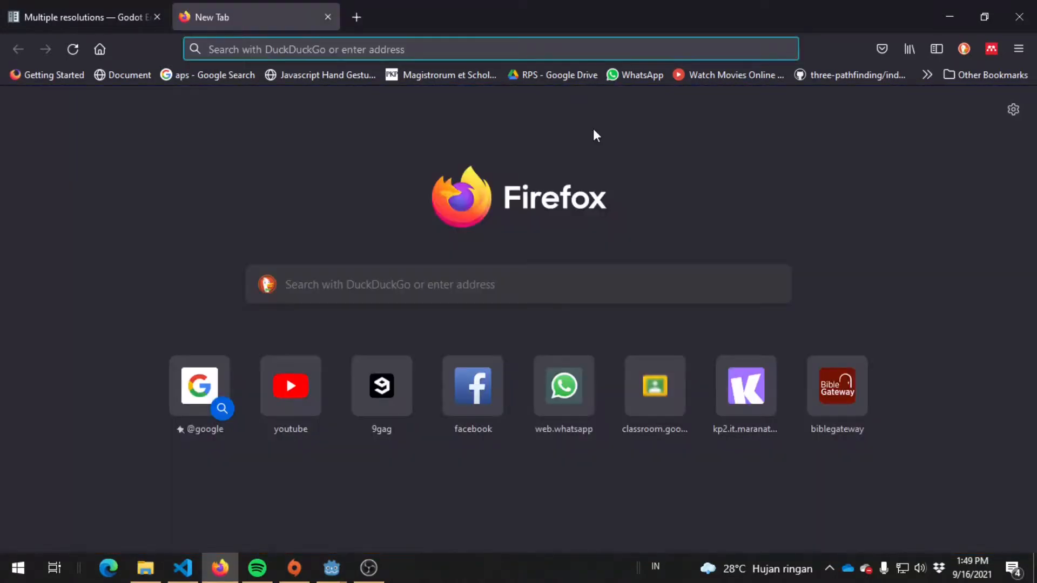
Go to itch.io in the browser and look through its home page.
{"action": "type", "text": "it"}
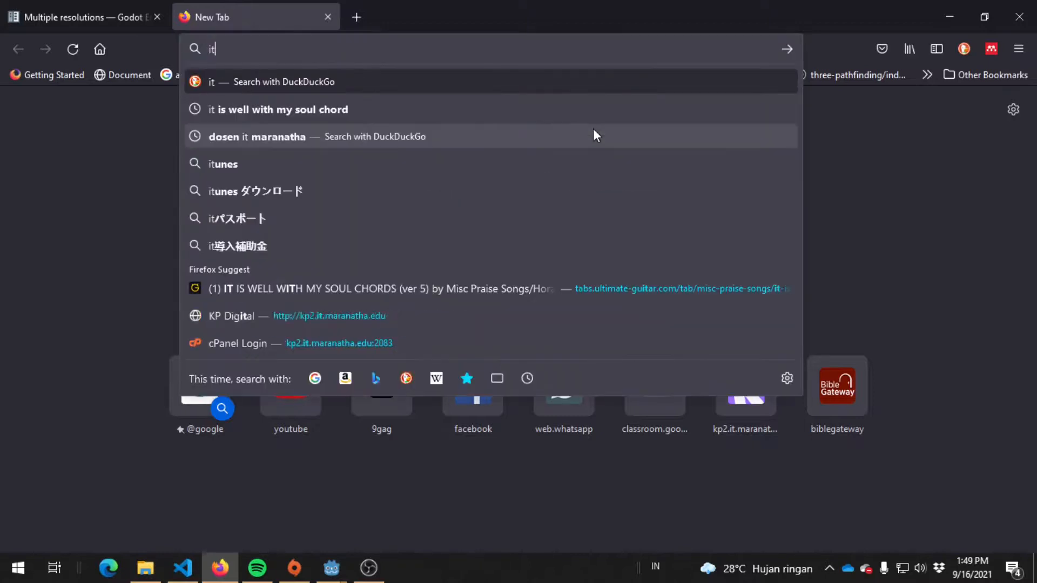
{"action": "type", "text": "ch."}
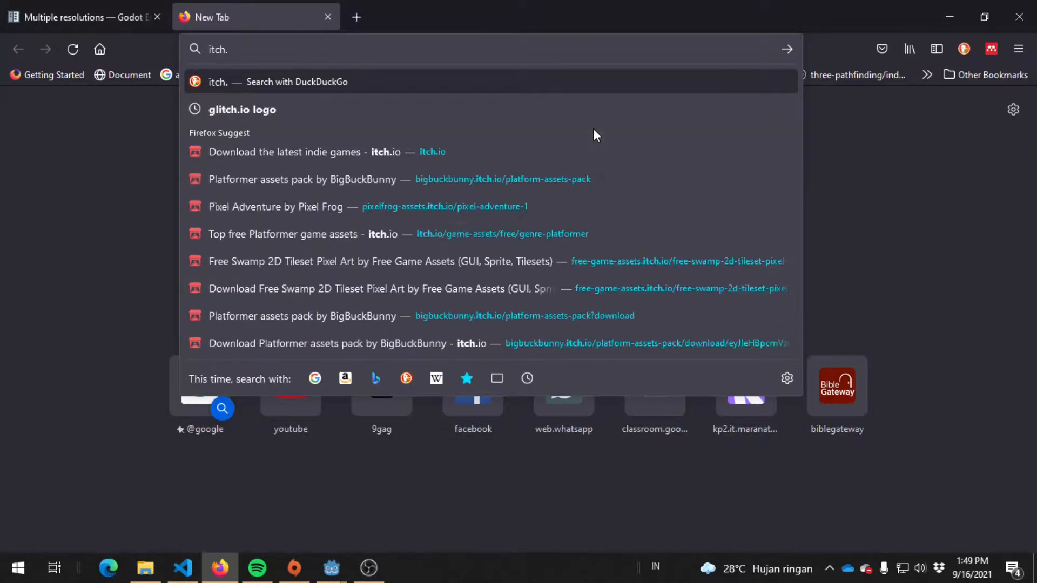
{"action": "type", "text": "io"}
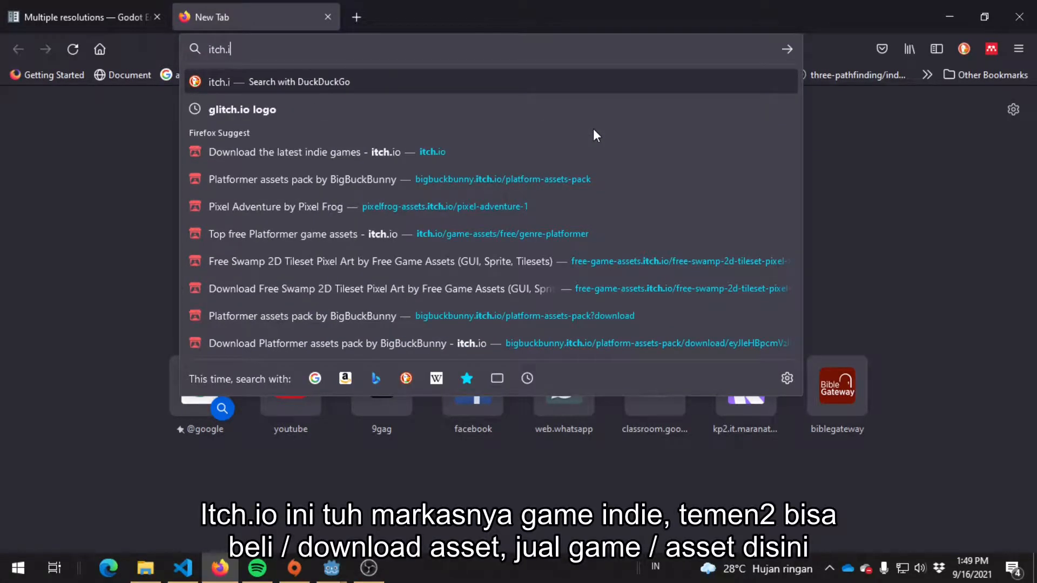
{"action": "key", "text": "Return"}
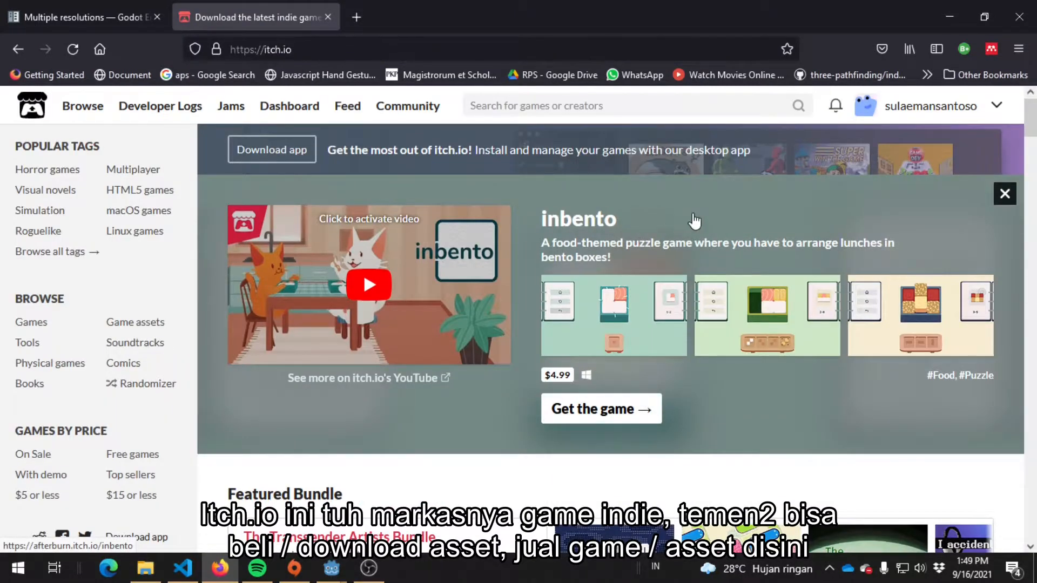
{"action": "scroll", "coordinate": [694, 221], "scroll_direction": "down", "scroll_amount": 3}
{"action": "scroll", "coordinate": [695, 221], "scroll_direction": "down", "scroll_amount": 9}
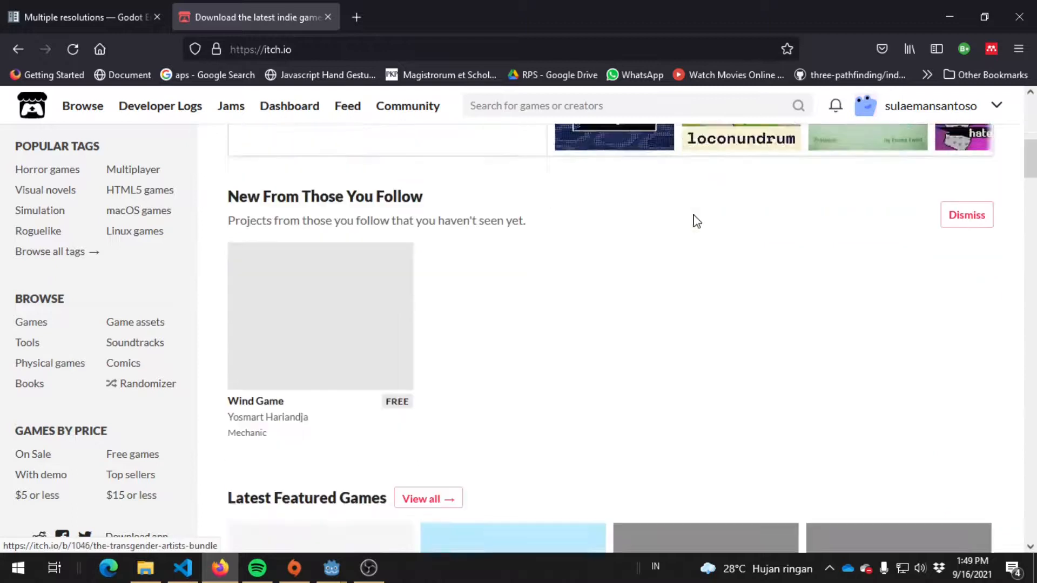
{"action": "scroll", "coordinate": [696, 222], "scroll_direction": "up", "scroll_amount": 12}
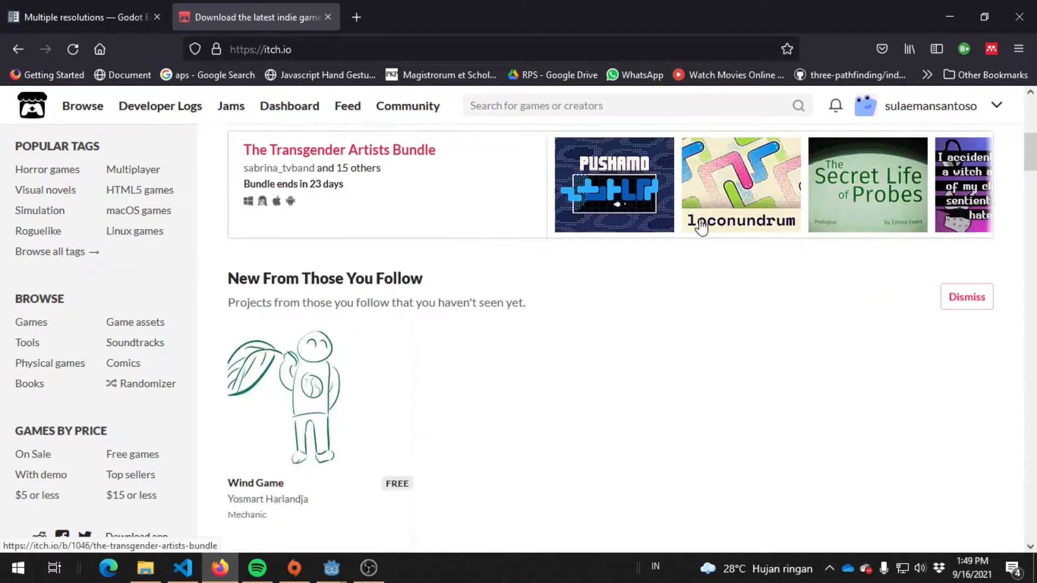
{"action": "scroll", "coordinate": [457, 357], "scroll_direction": "down", "scroll_amount": 12}
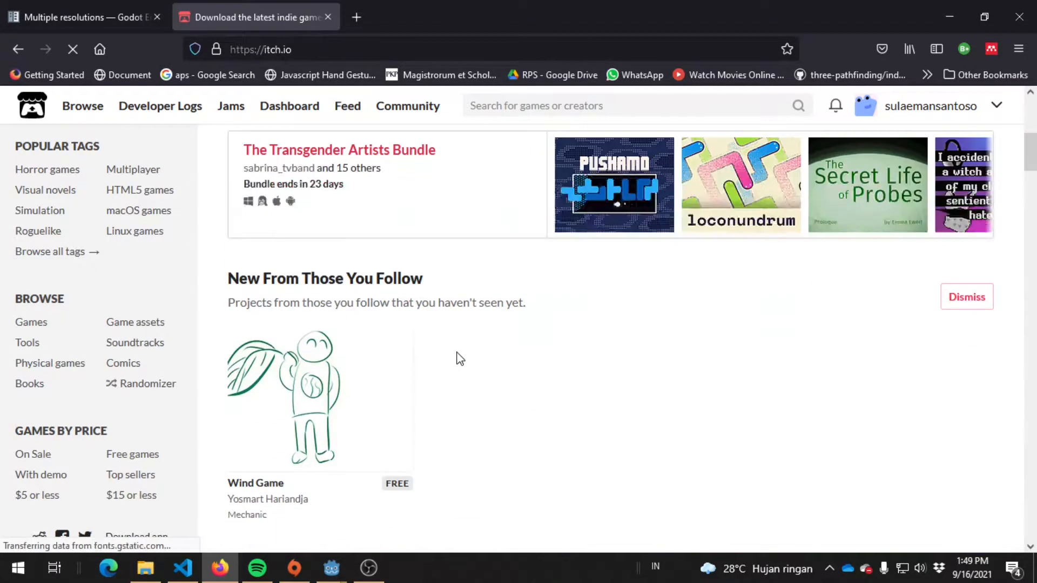
{"action": "scroll", "coordinate": [525, 340], "scroll_direction": "up", "scroll_amount": 7}
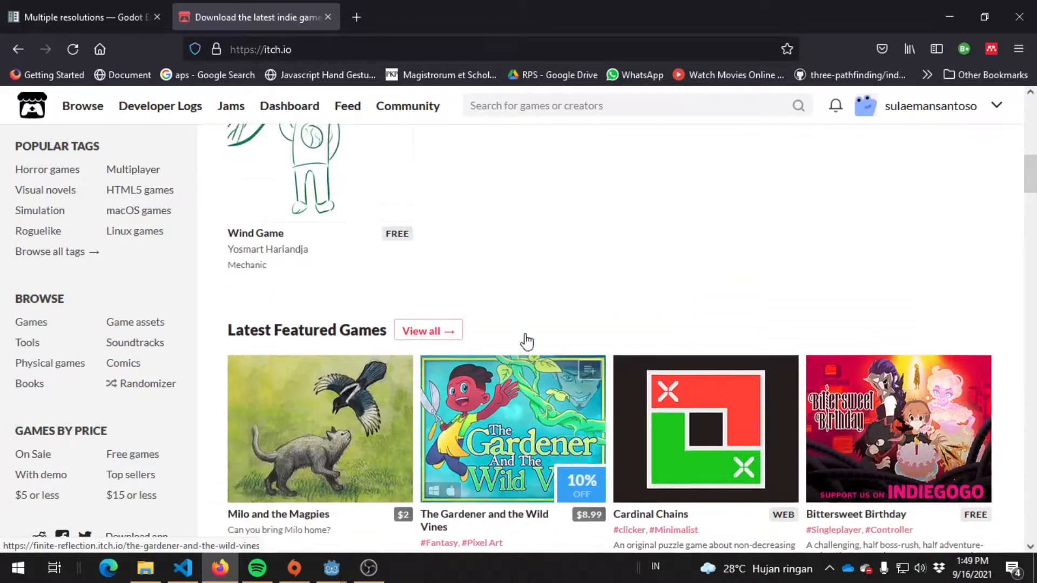
{"action": "scroll", "coordinate": [605, 323], "scroll_direction": "up", "scroll_amount": 5}
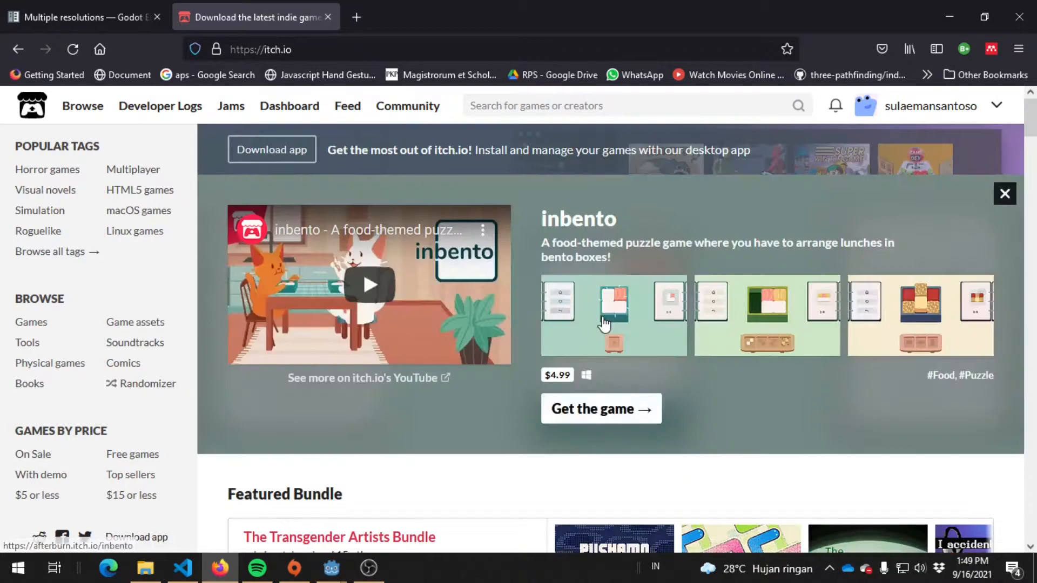
View the account's profile page, and open the form for uploading a new project.
{"action": "left_click", "coordinate": [919, 108]}
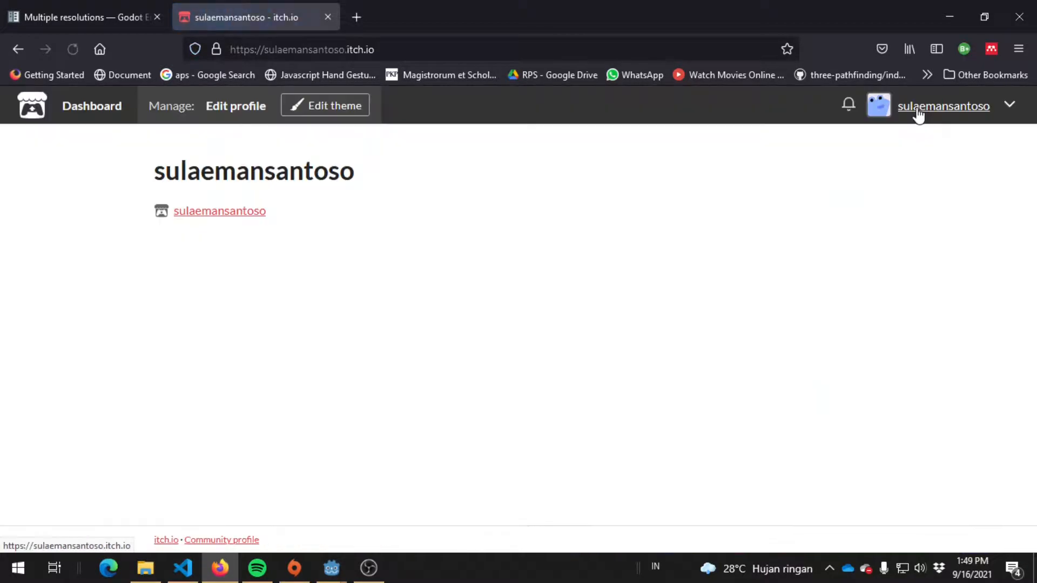
{"action": "left_click", "coordinate": [242, 214]}
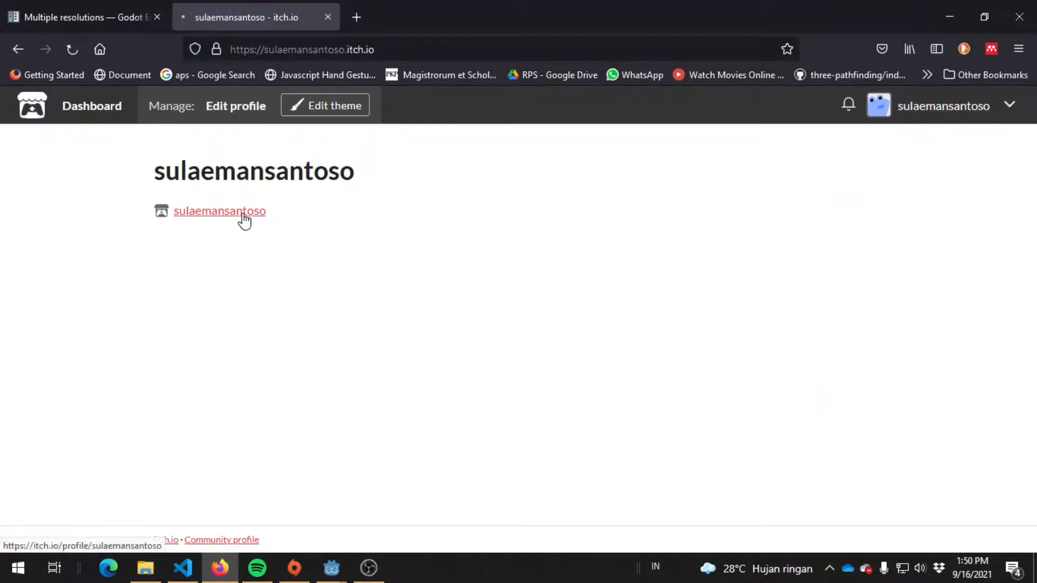
{"action": "scroll", "coordinate": [648, 238], "scroll_direction": "down", "scroll_amount": 3}
{"action": "scroll", "coordinate": [725, 201], "scroll_direction": "up", "scroll_amount": 3}
{"action": "left_click", "coordinate": [923, 111]}
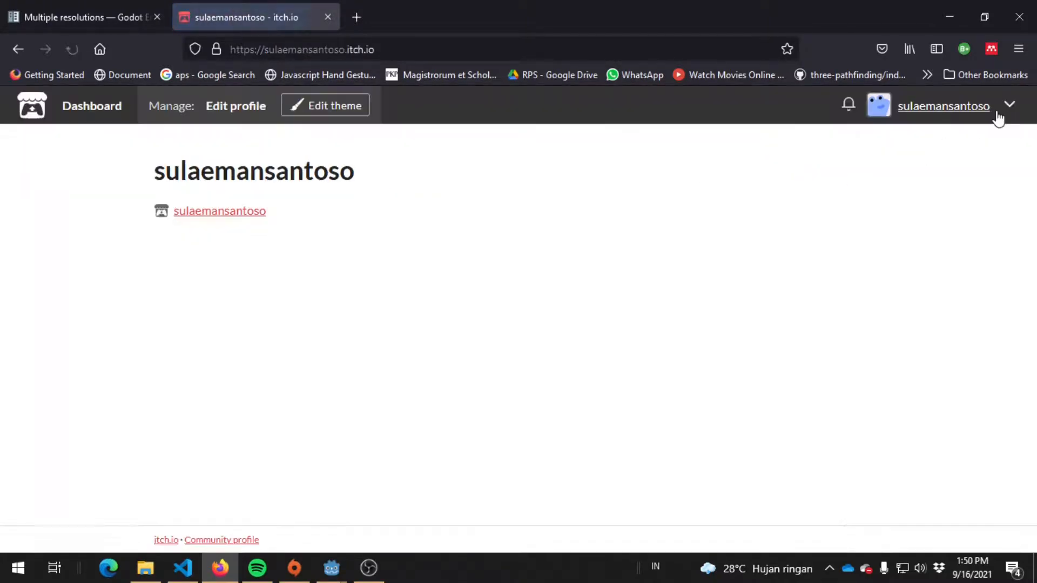
{"action": "left_click", "coordinate": [1003, 108]}
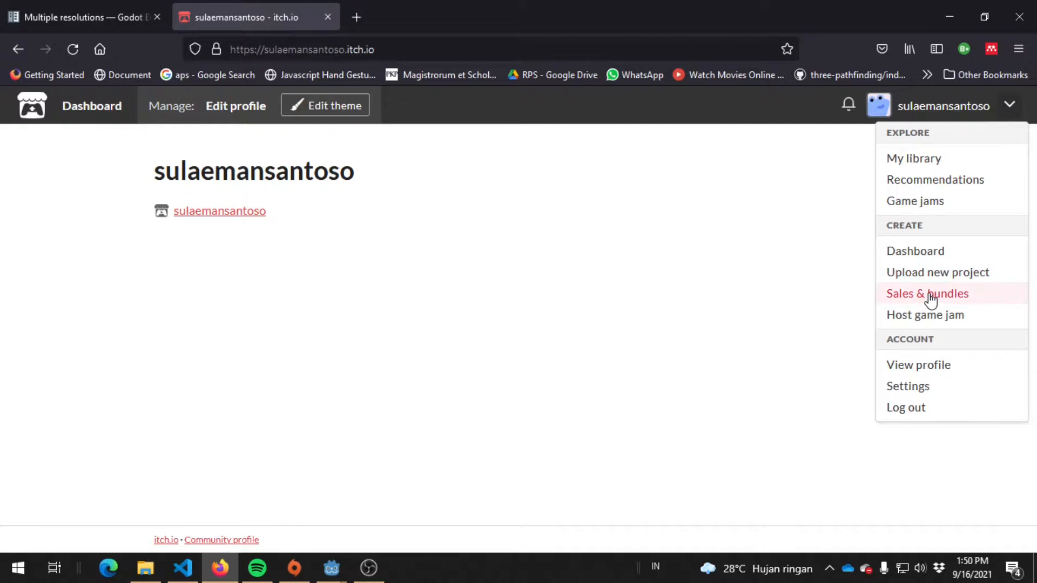
{"action": "left_click", "coordinate": [930, 274]}
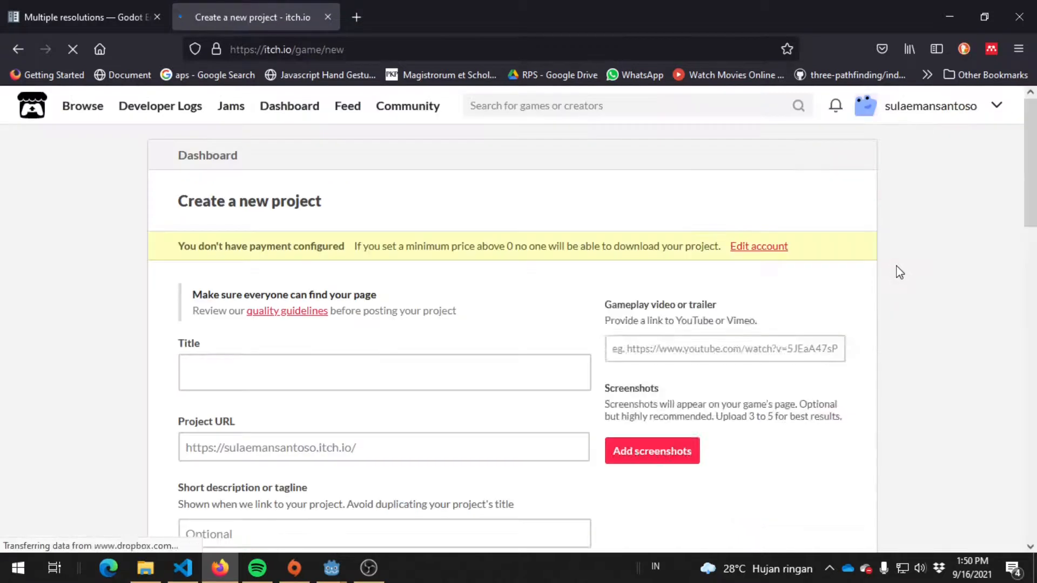
Title the project "zombieGame" and enter "Zombie Game Tutorial for Youtube" as its short description.
{"action": "left_click", "coordinate": [287, 371]}
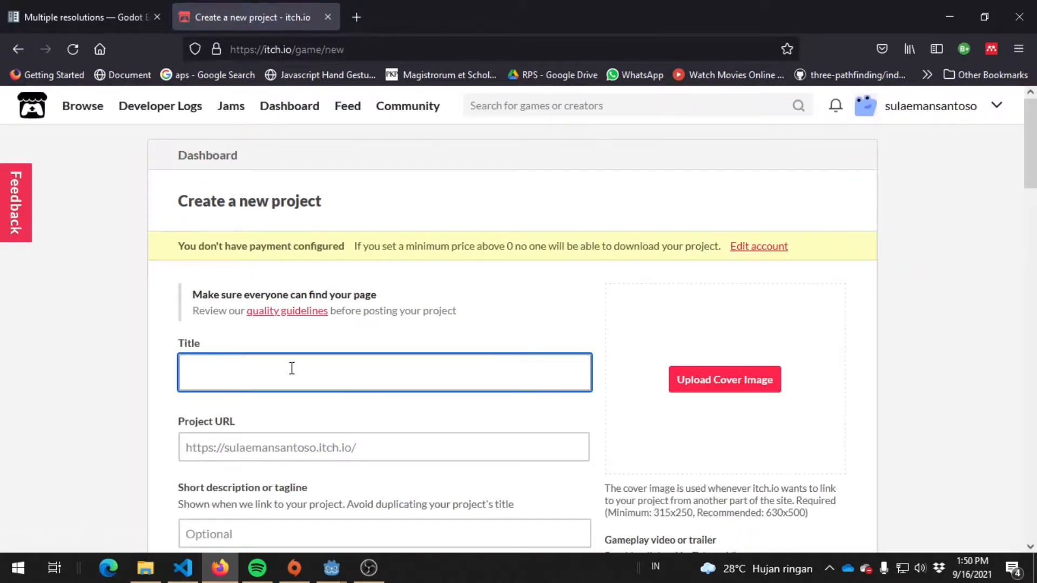
{"action": "type", "text": "ZombieGame"}
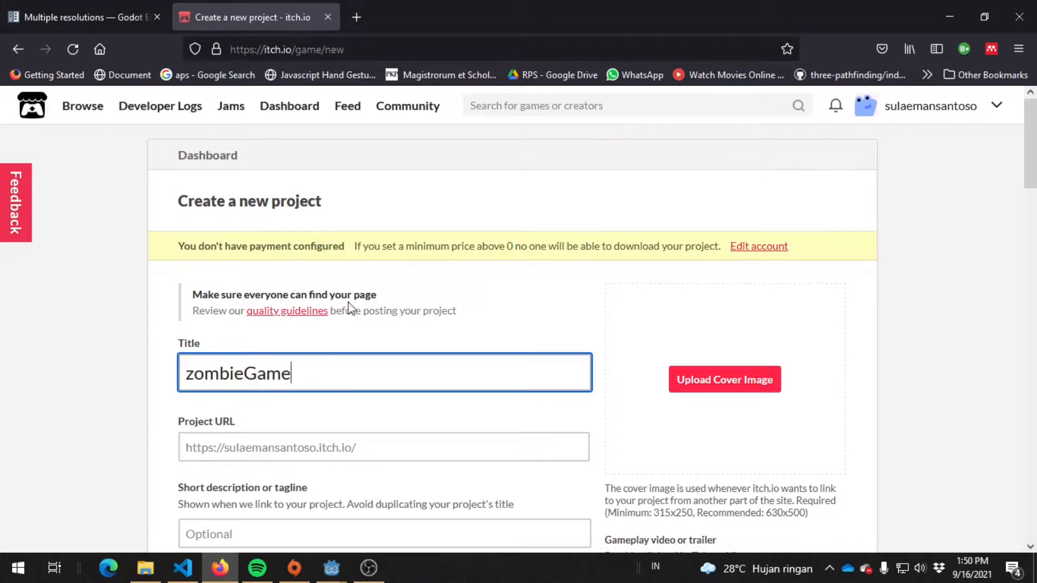
{"action": "scroll", "coordinate": [351, 318], "scroll_direction": "down", "scroll_amount": 3}
{"action": "left_click", "coordinate": [442, 296]}
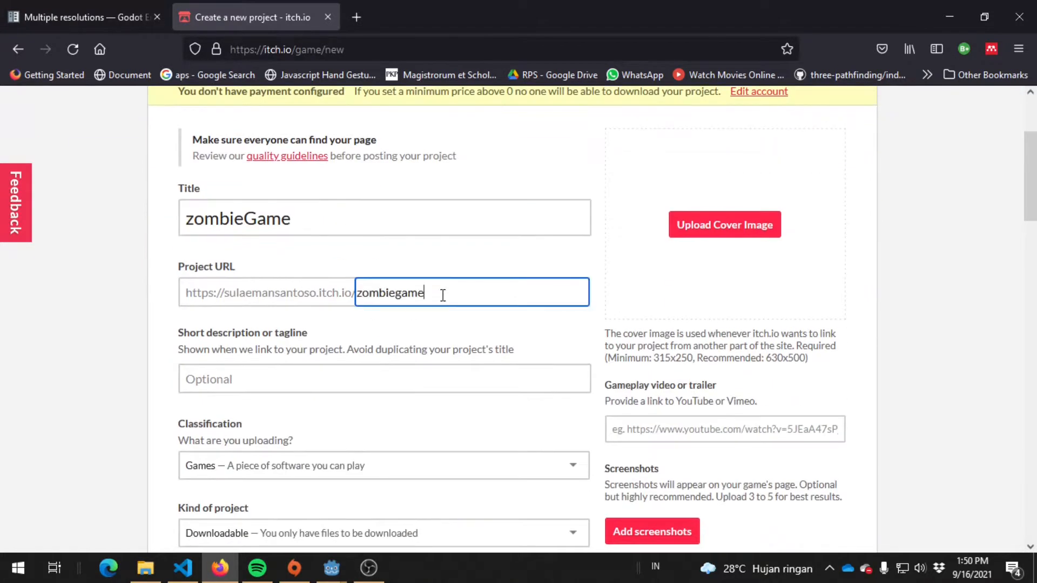
{"action": "left_click", "coordinate": [338, 382]}
{"action": "scroll", "coordinate": [340, 373], "scroll_direction": "down", "scroll_amount": 3}
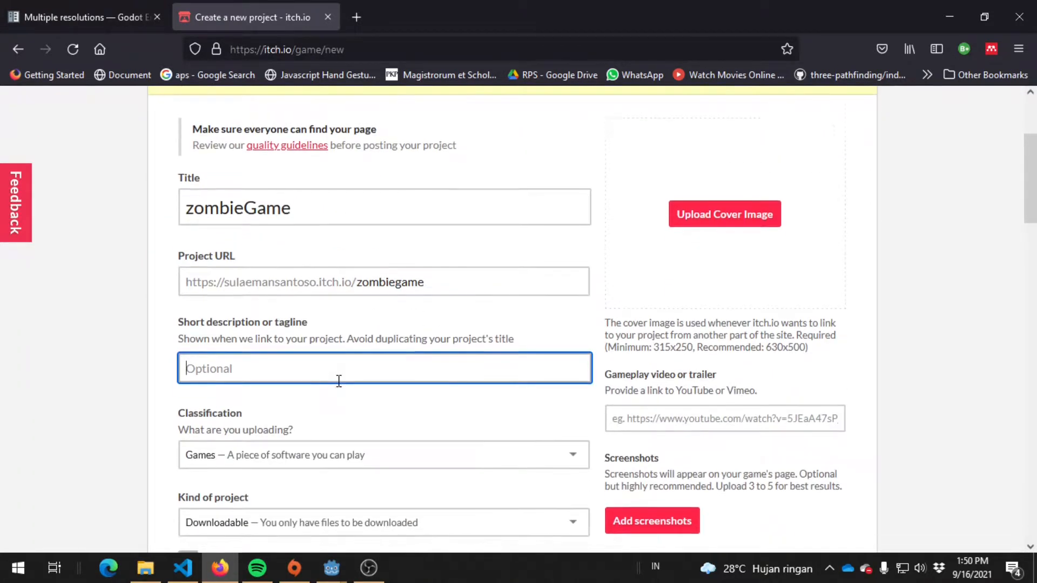
{"action": "type", "text": "Zombie Game Tutorial for Youtube"}
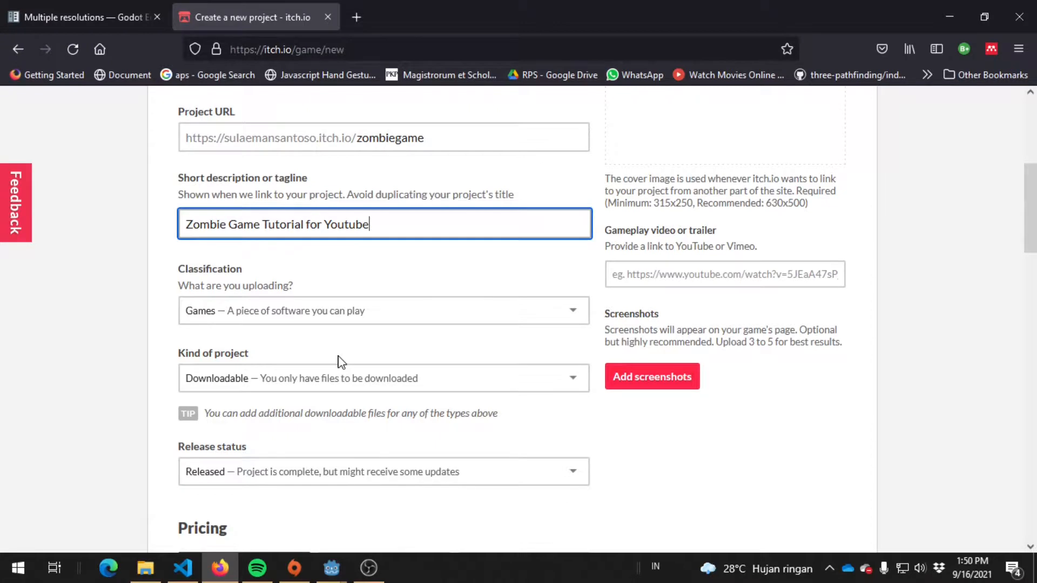
Review the available project classifications and keep Games.
{"action": "left_click", "coordinate": [402, 308]}
{"action": "left_click", "coordinate": [401, 307]}
{"action": "left_click", "coordinate": [412, 307]}
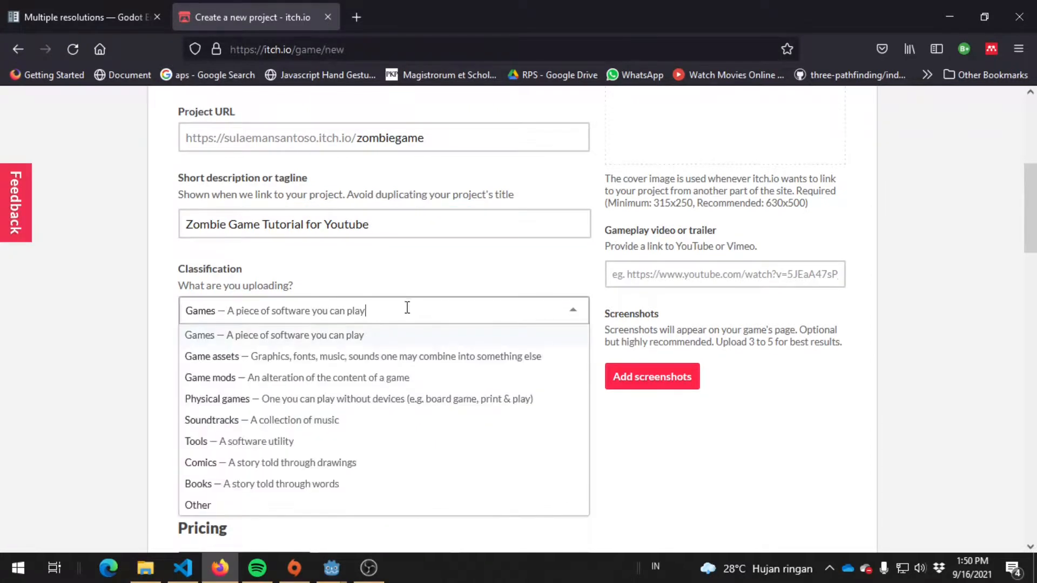
{"action": "scroll", "coordinate": [405, 303], "scroll_direction": "down", "scroll_amount": 2}
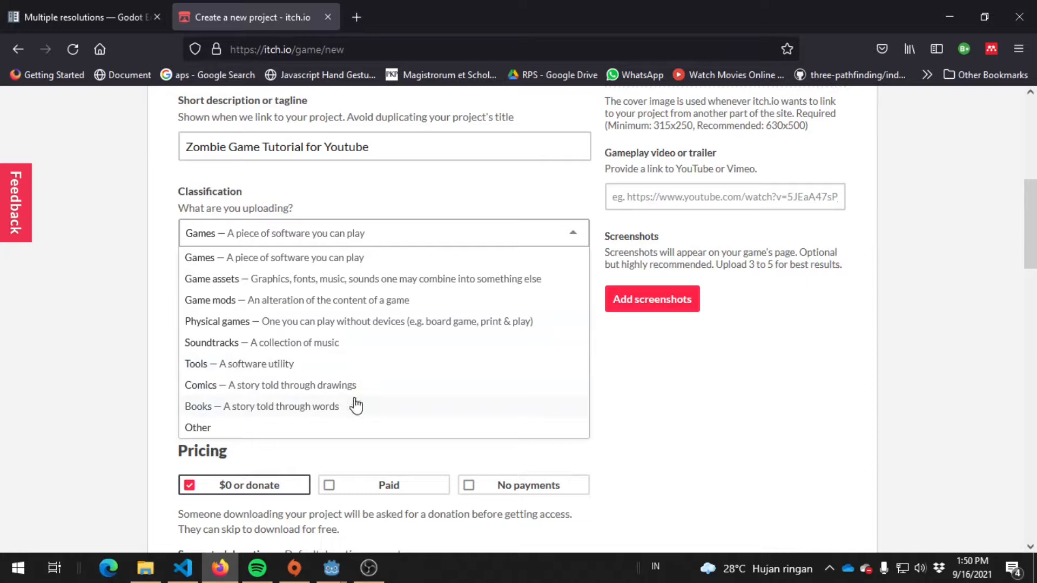
{"action": "left_click", "coordinate": [402, 234]}
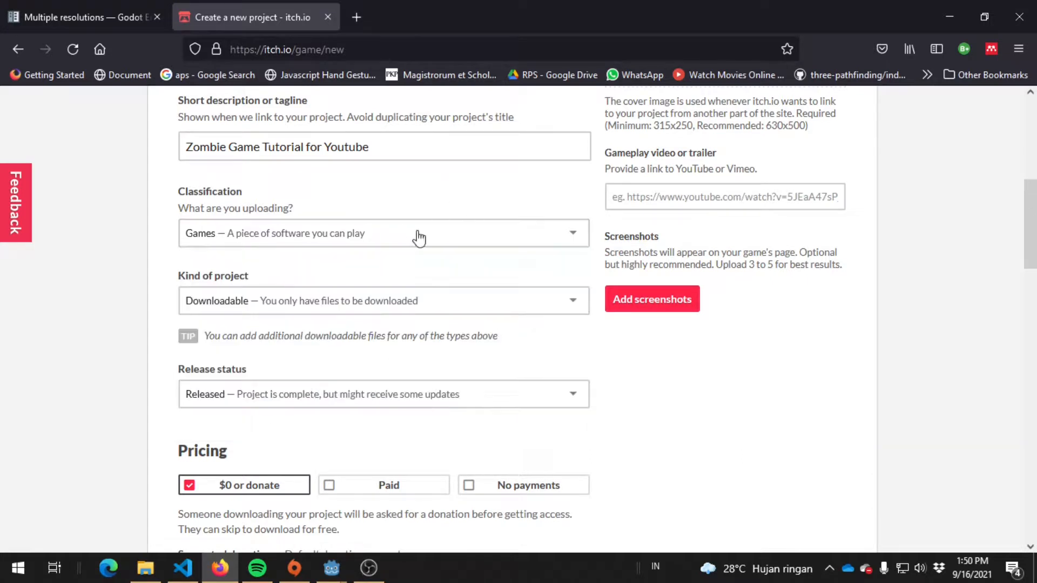
Set the kind of project to HTML and the release status to In development.
{"action": "left_click", "coordinate": [378, 301]}
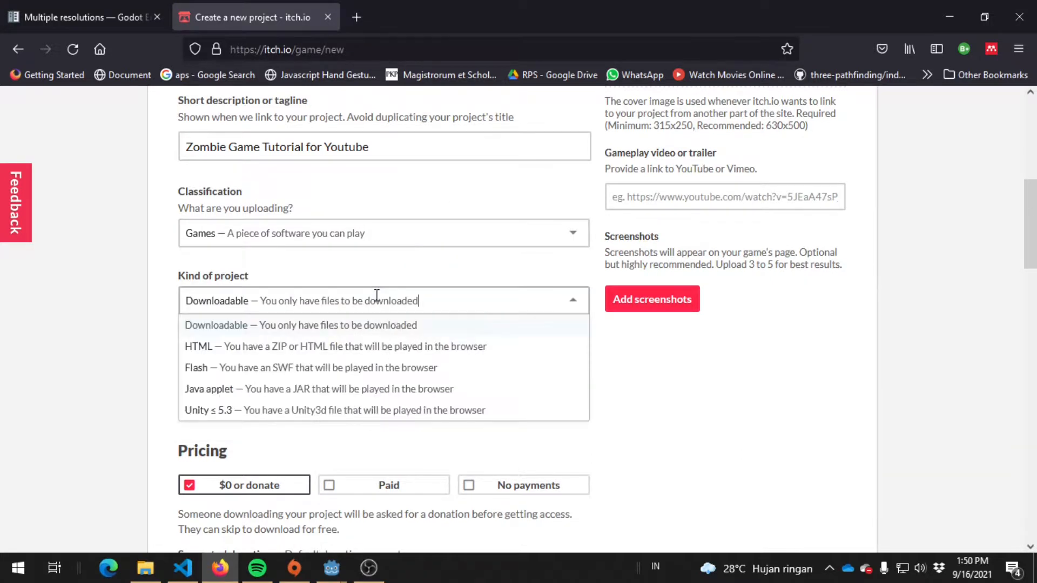
{"action": "left_click", "coordinate": [334, 349]}
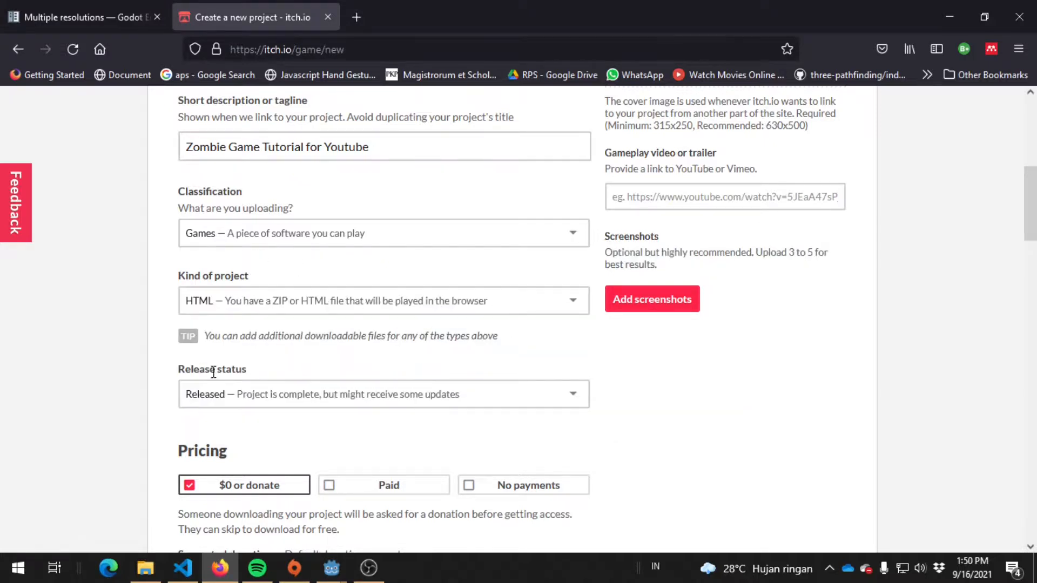
{"action": "left_click", "coordinate": [347, 392]}
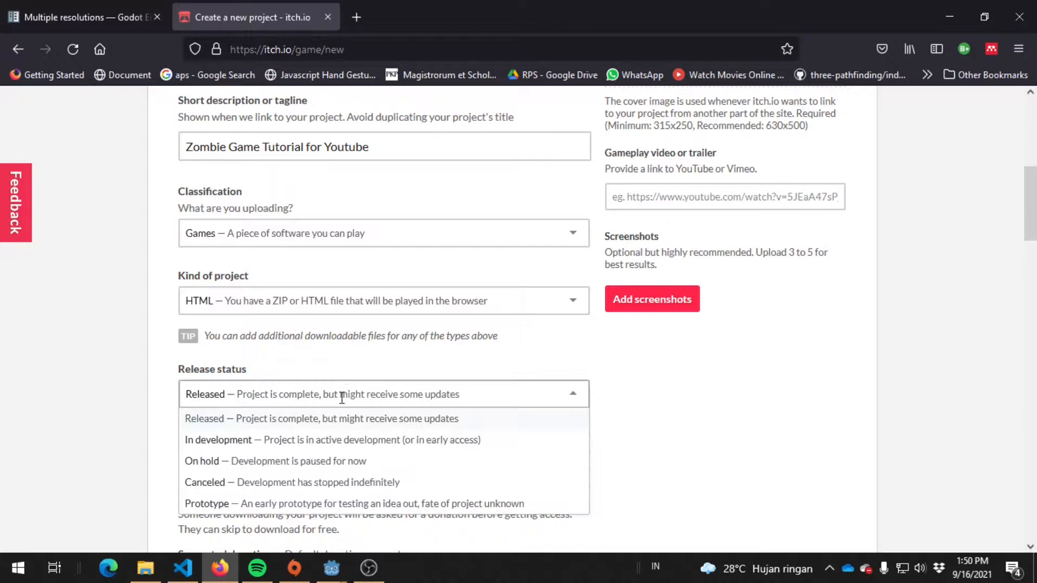
{"action": "left_click", "coordinate": [305, 442]}
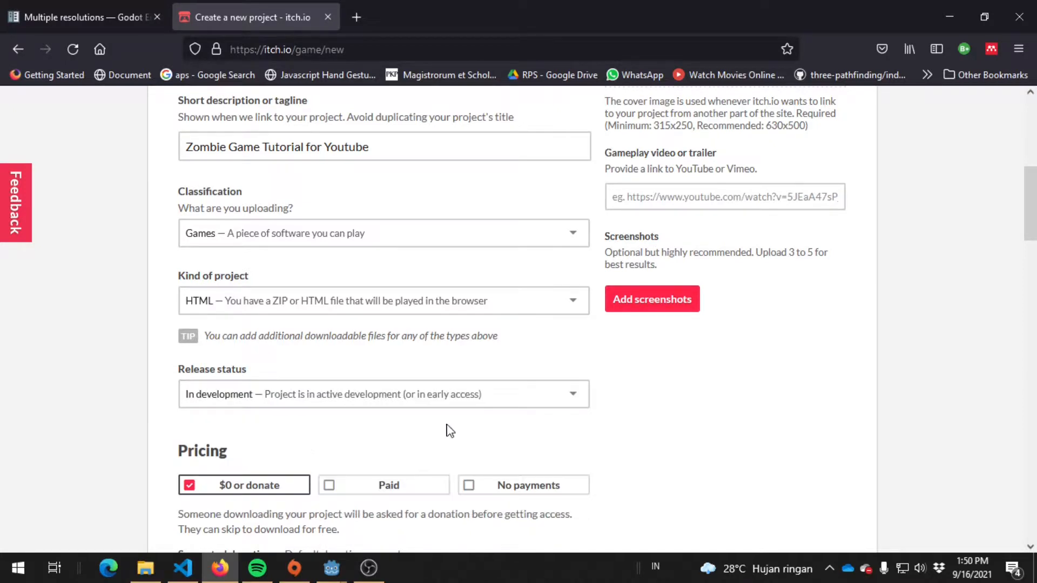
Check the upload requirements, and compress the Web Build folder into Web Build.zip in File Explorer.
{"action": "scroll", "coordinate": [167, 457], "scroll_direction": "down", "scroll_amount": 2}
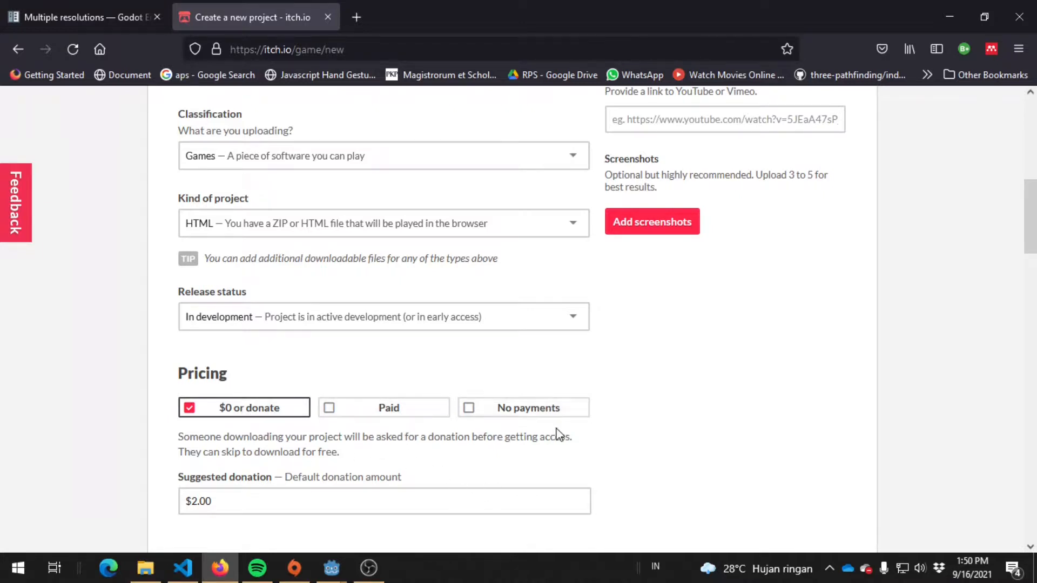
{"action": "scroll", "coordinate": [556, 431], "scroll_direction": "down", "scroll_amount": 4}
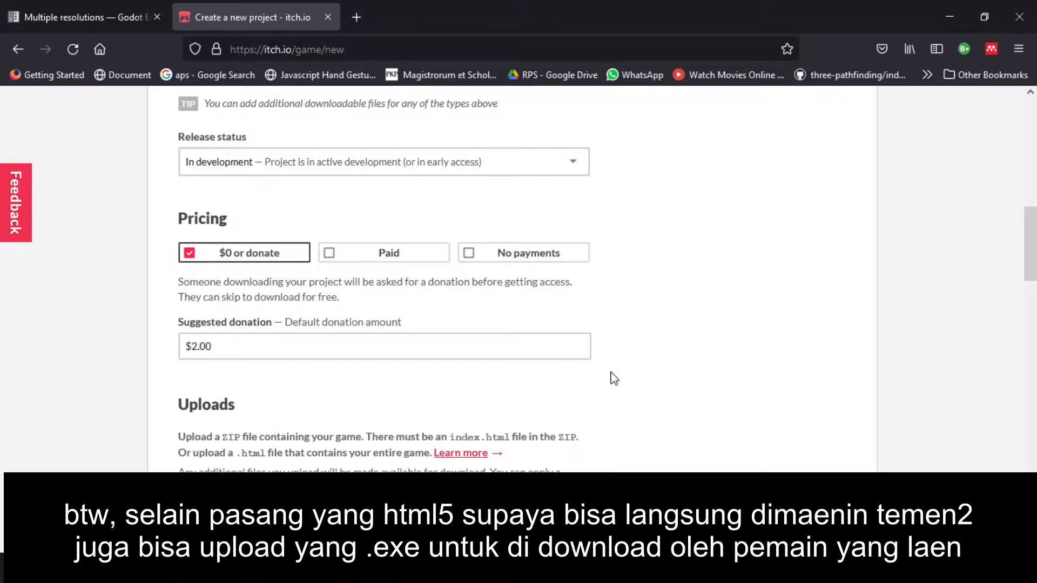
{"action": "scroll", "coordinate": [609, 372], "scroll_direction": "down", "scroll_amount": 4}
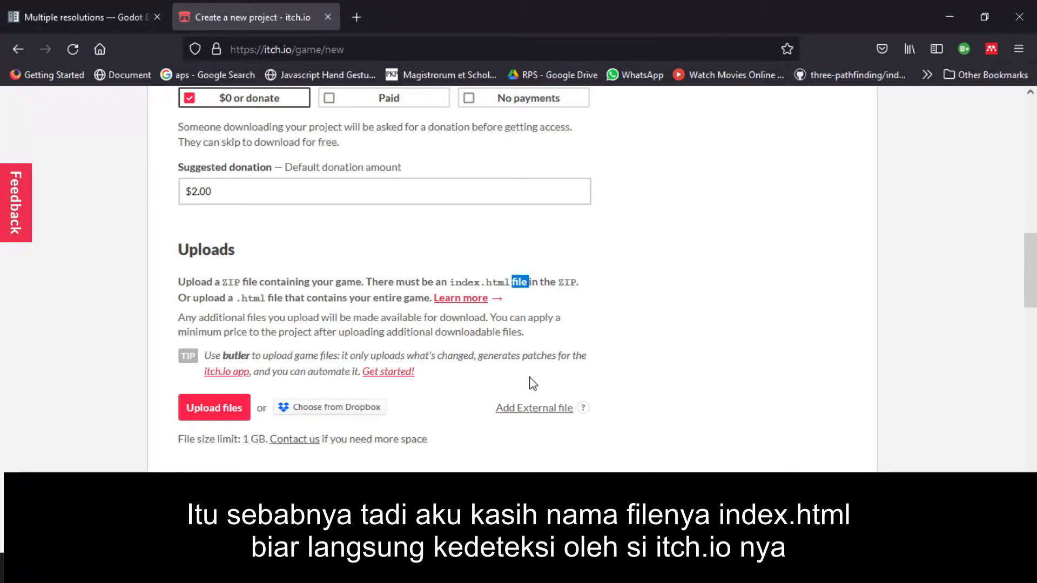
{"action": "key", "text": "alt+Tab"}
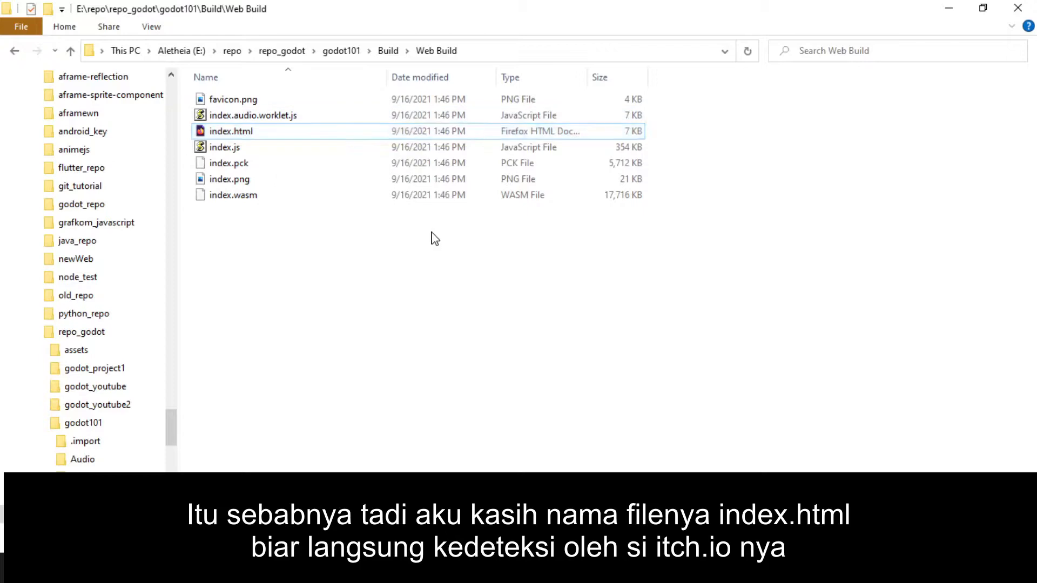
{"action": "key", "text": "alt+Left"}
{"action": "right_click", "coordinate": [258, 97]}
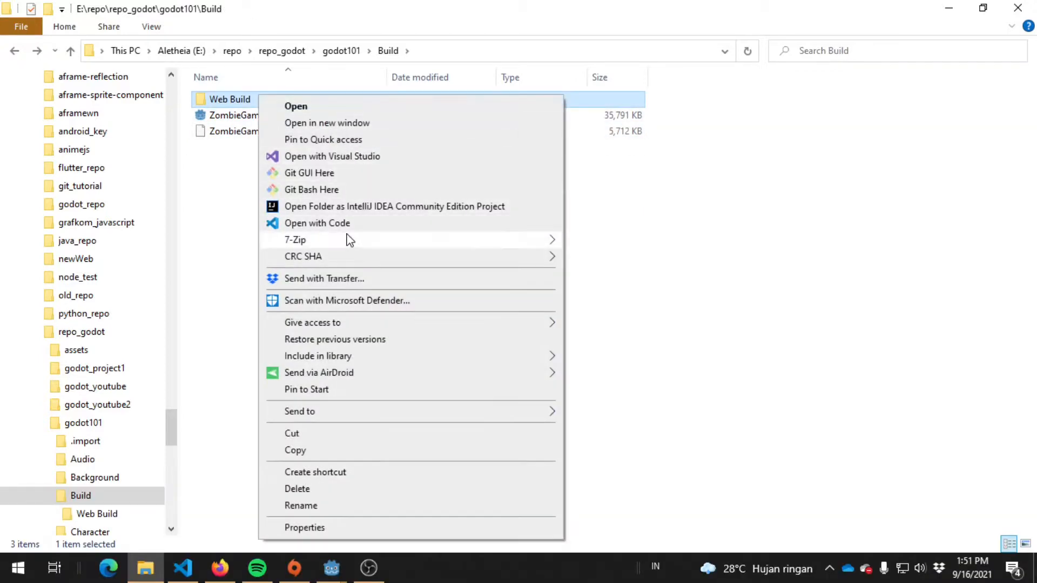
{"action": "mouse_move", "coordinate": [349, 240]}
{"action": "left_click", "coordinate": [693, 242]}
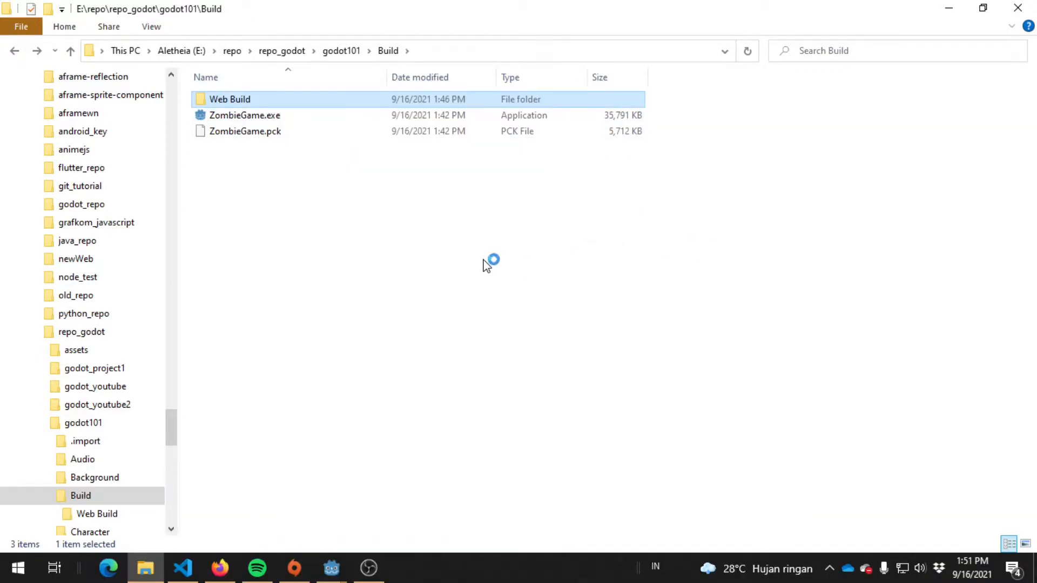
{"action": "left_click", "coordinate": [363, 86]}
{"action": "left_click", "coordinate": [555, 500]}
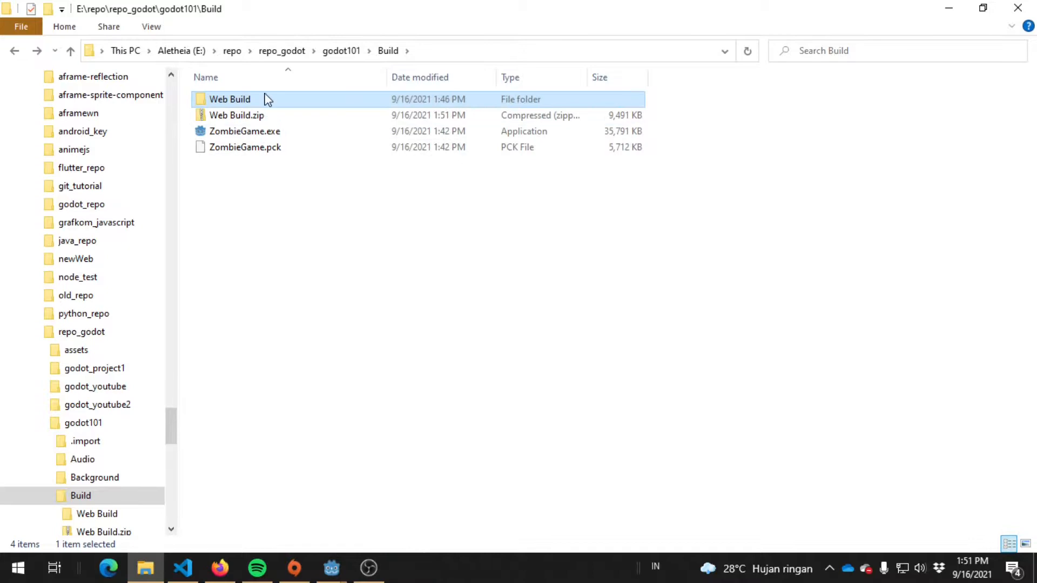
{"action": "left_click", "coordinate": [259, 116]}
Return to the project form in the browser, start a file upload and browse to the repo\repo_godot folder on drive E.
{"action": "key", "text": "alt+Tab"}
{"action": "left_click", "coordinate": [215, 417]}
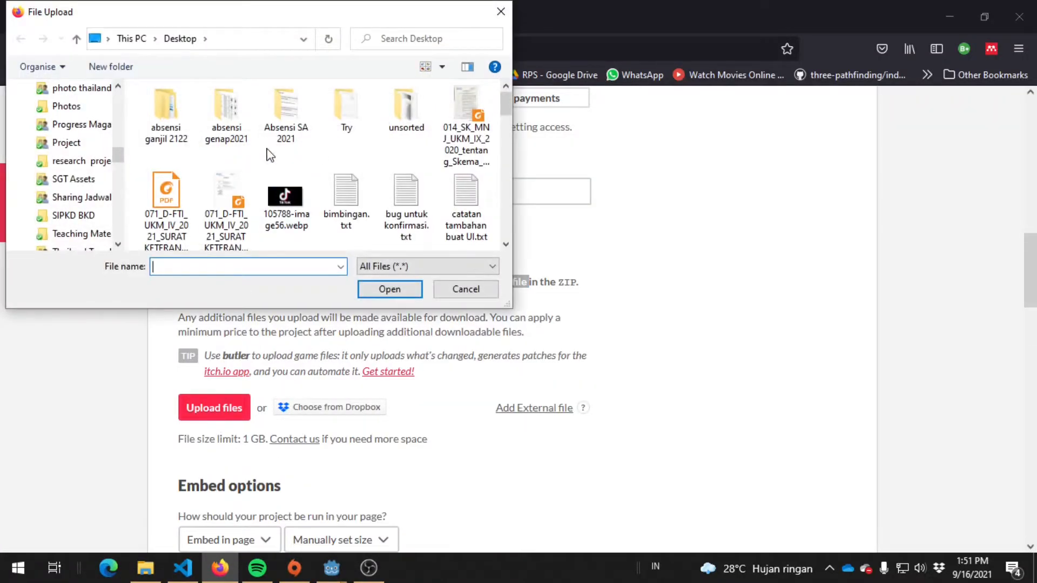
{"action": "left_click", "coordinate": [130, 38]}
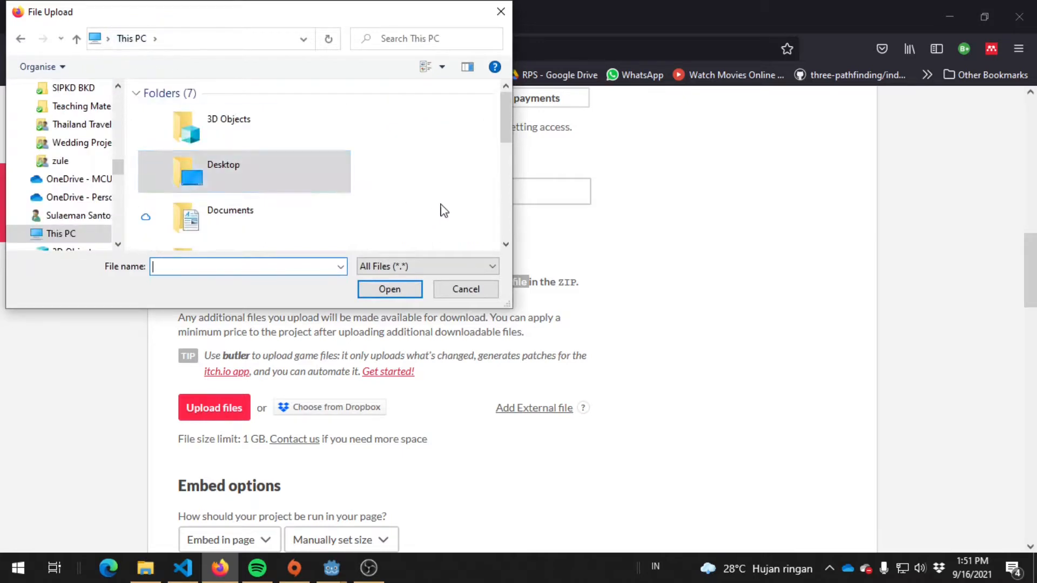
{"action": "scroll", "coordinate": [326, 197], "scroll_direction": "down", "scroll_amount": 3}
{"action": "double_click", "coordinate": [255, 240]}
{"action": "scroll", "coordinate": [400, 190], "scroll_direction": "down", "scroll_amount": 5}
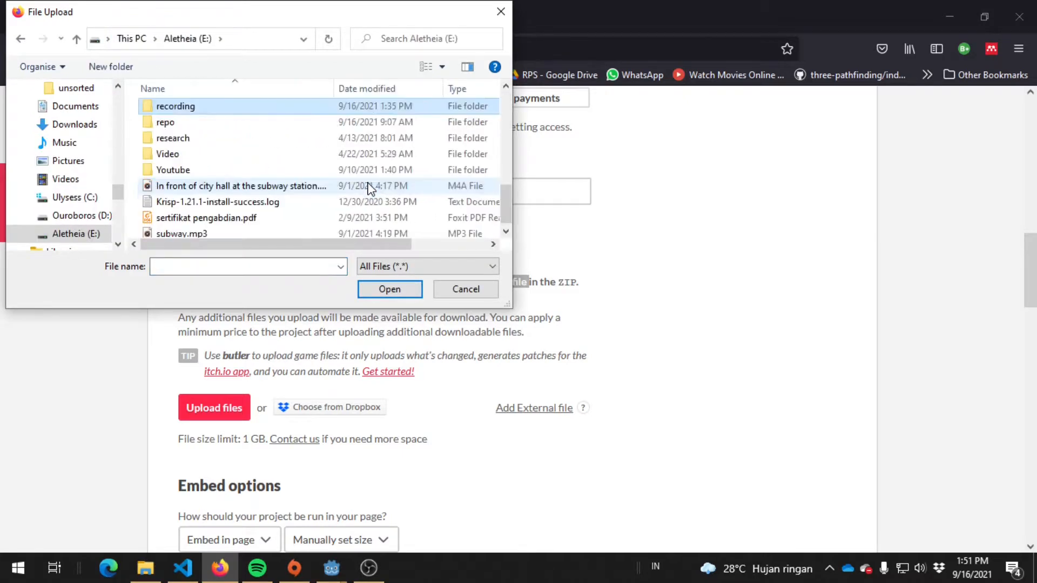
{"action": "key", "text": "Return"}
{"action": "key", "text": "r"}
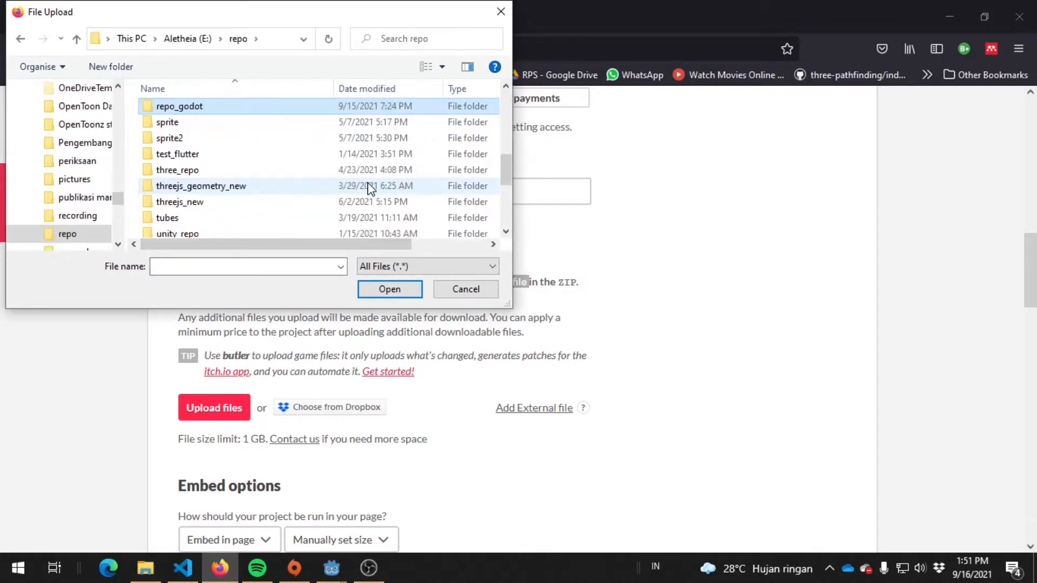
{"action": "key", "text": "Return"}
Choose Web Build.zip from the godot101\Build folder and upload it to the project.
{"action": "key", "text": "g"}
{"action": "key", "text": "Down"}
{"action": "key", "text": "Down"}
{"action": "key", "text": "Down"}
{"action": "key", "text": "Return"}
{"action": "key", "text": "b"}
{"action": "key", "text": "u"}
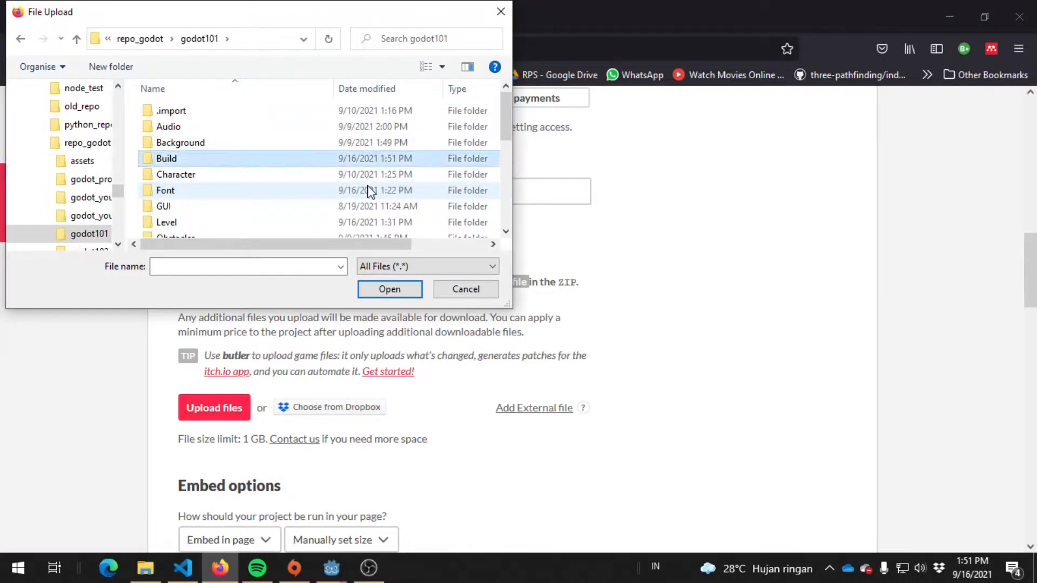
{"action": "key", "text": "Return"}
{"action": "left_click", "coordinate": [184, 126]}
{"action": "left_click", "coordinate": [389, 289]}
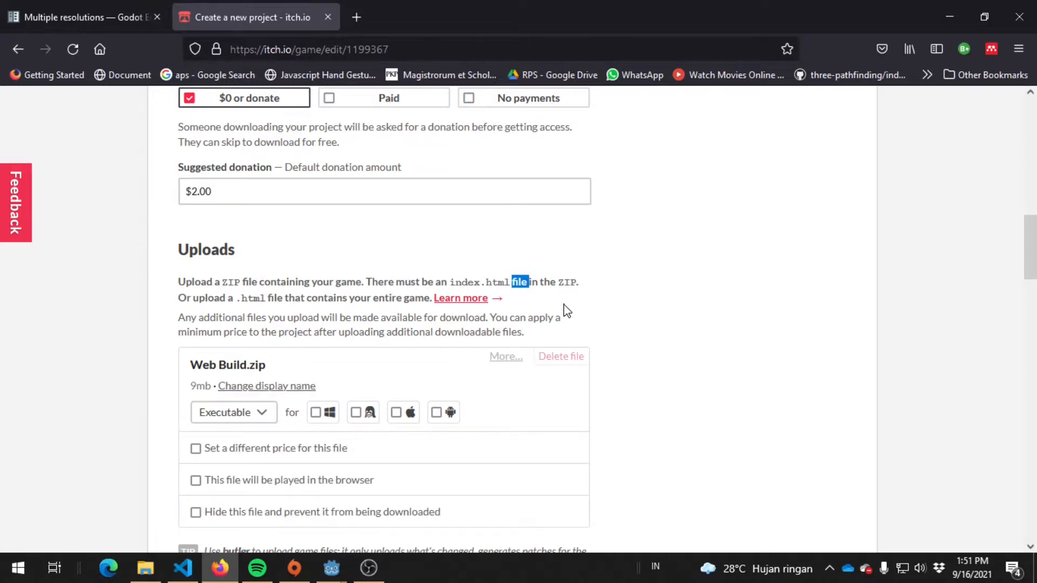
{"action": "scroll", "coordinate": [565, 310], "scroll_direction": "down", "scroll_amount": 3}
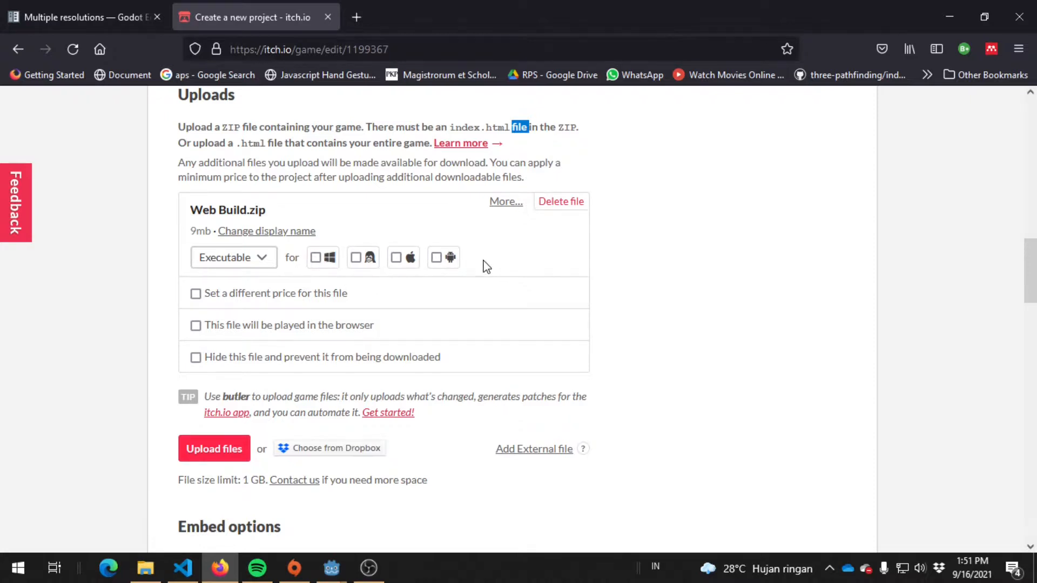
Set the embed options to Embed in page with a manually set size.
{"action": "scroll", "coordinate": [558, 270], "scroll_direction": "down", "scroll_amount": 4}
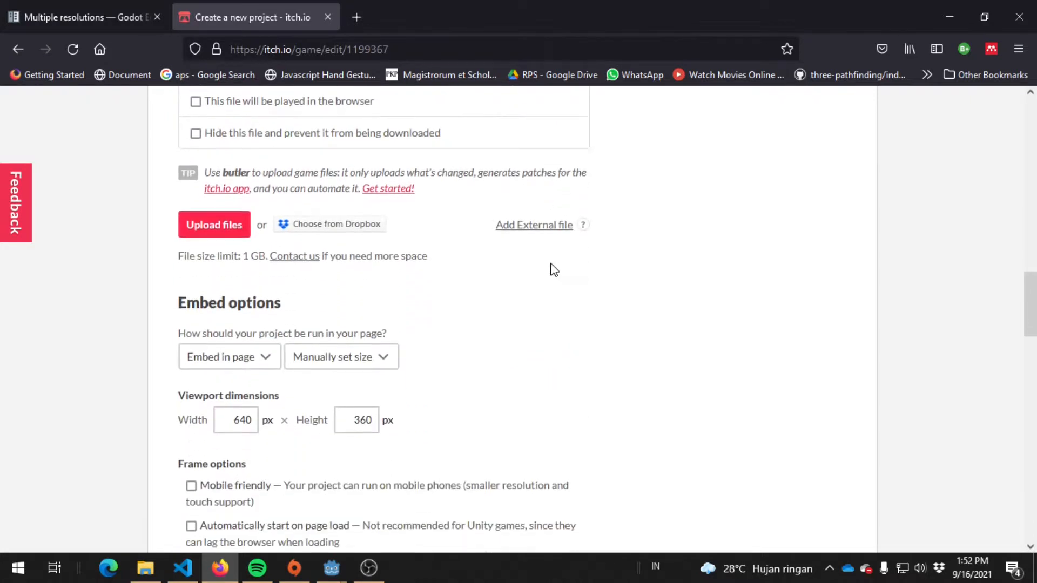
{"action": "left_click", "coordinate": [260, 350]}
{"action": "left_click", "coordinate": [261, 352]}
{"action": "left_click", "coordinate": [254, 356]}
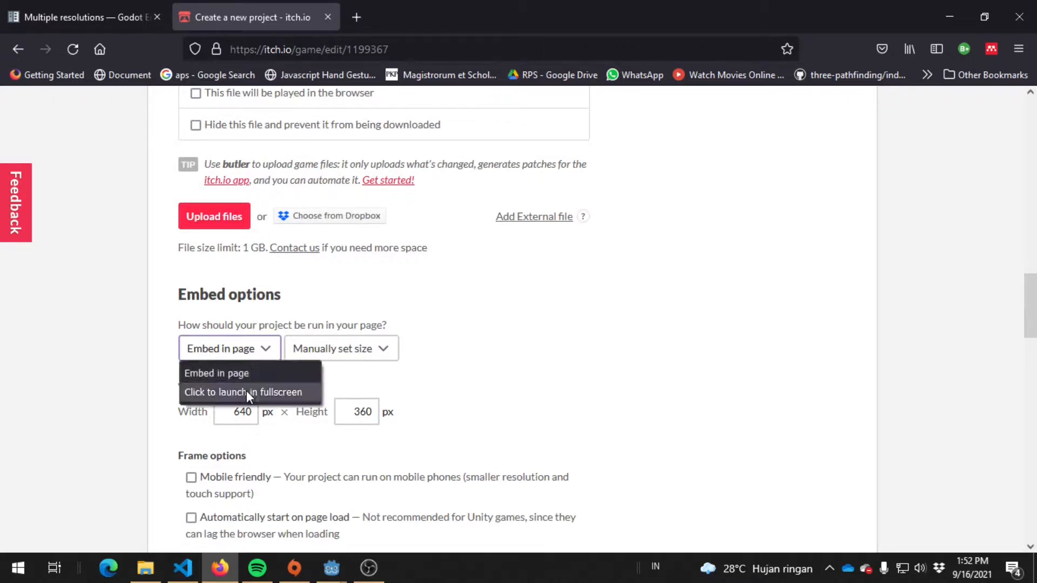
{"action": "left_click", "coordinate": [246, 372]}
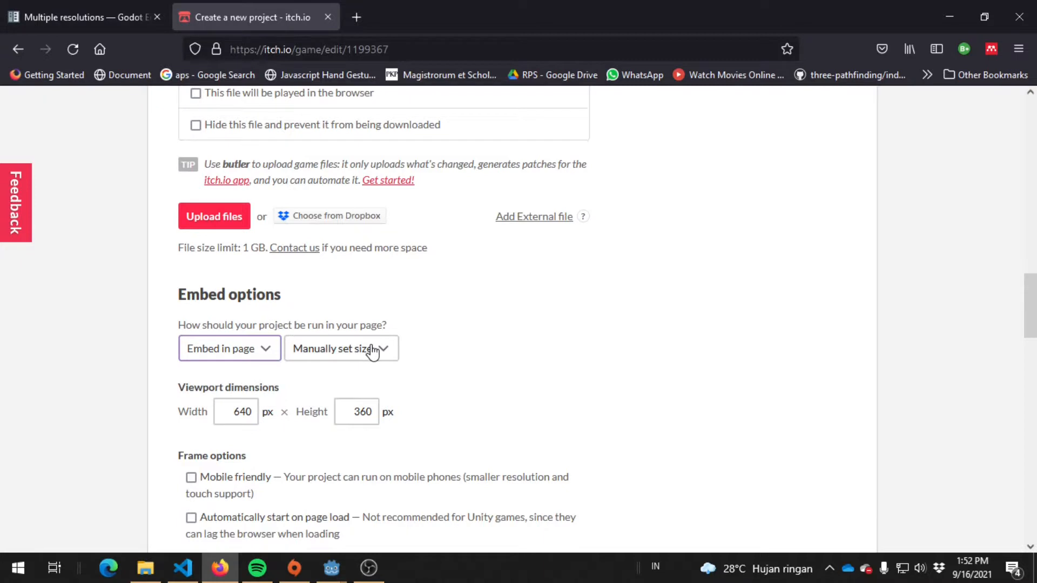
{"action": "left_click", "coordinate": [407, 346]}
{"action": "left_click", "coordinate": [398, 351]}
{"action": "left_click", "coordinate": [352, 372]}
{"action": "scroll", "coordinate": [408, 366], "scroll_direction": "down", "scroll_amount": 3}
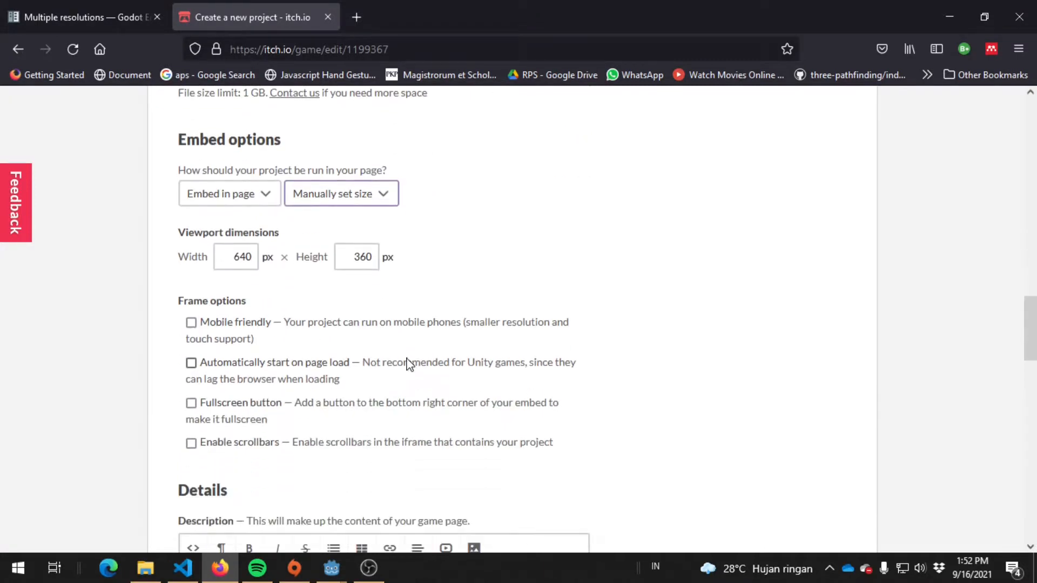
Review the frame options and write the project description "This is my zombie youtube project".
{"action": "scroll", "coordinate": [266, 329], "scroll_direction": "down", "scroll_amount": 1}
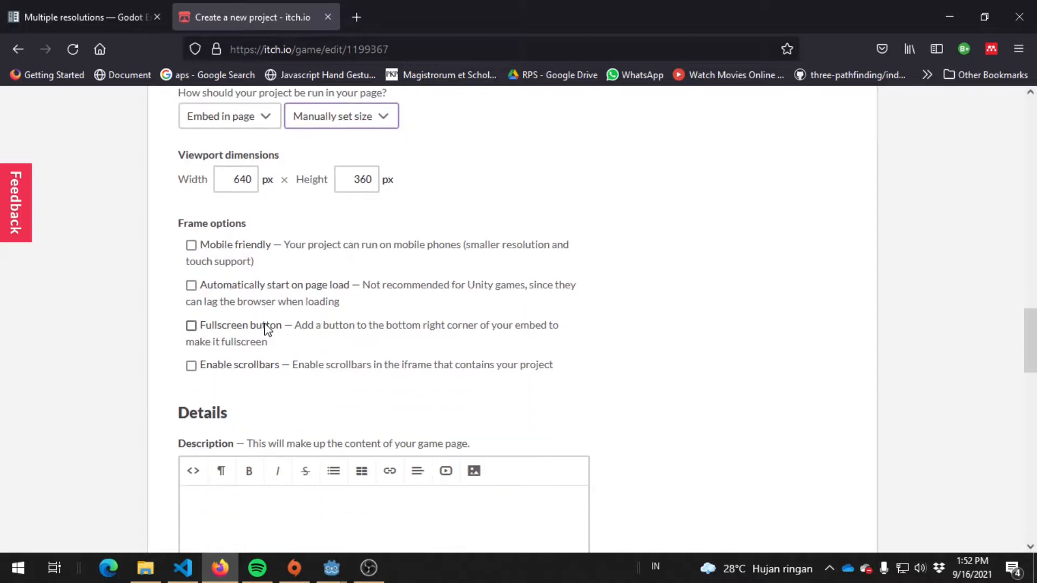
{"action": "scroll", "coordinate": [351, 278], "scroll_direction": "down", "scroll_amount": 1}
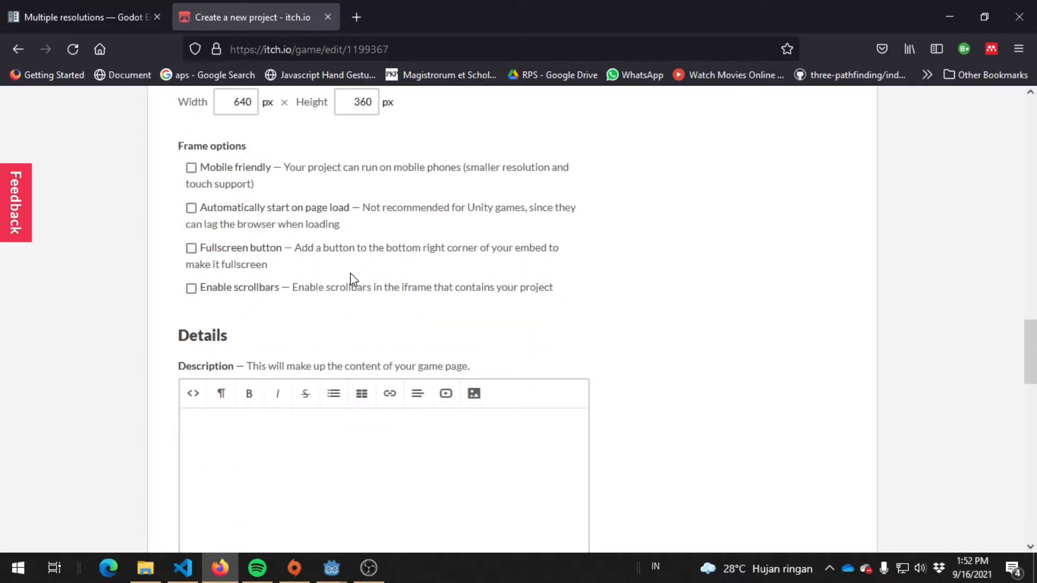
{"action": "scroll", "coordinate": [352, 278], "scroll_direction": "down", "scroll_amount": 1}
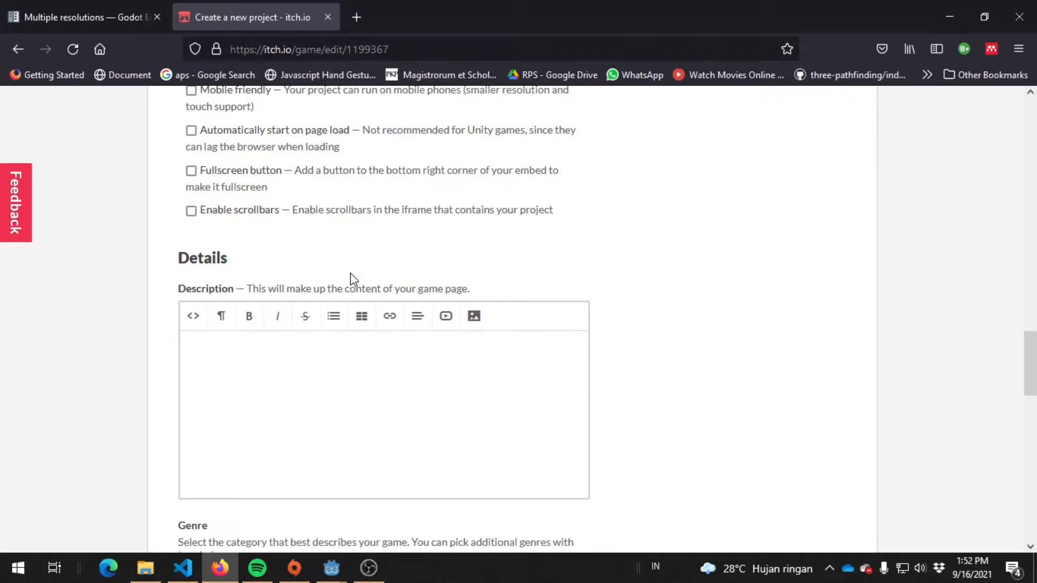
{"action": "scroll", "coordinate": [351, 278], "scroll_direction": "up", "scroll_amount": 2}
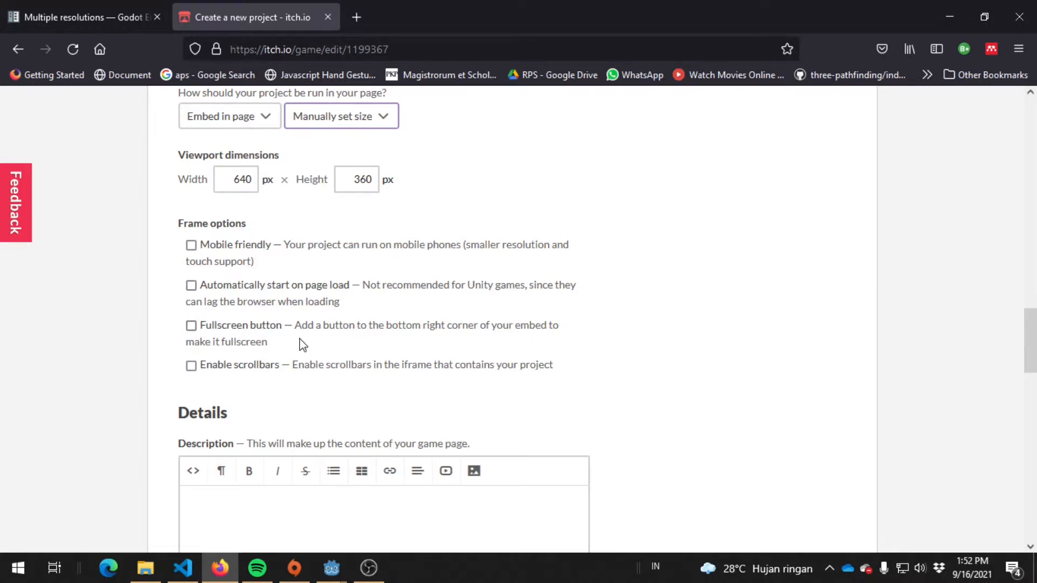
{"action": "scroll", "coordinate": [339, 375], "scroll_direction": "down", "scroll_amount": 3}
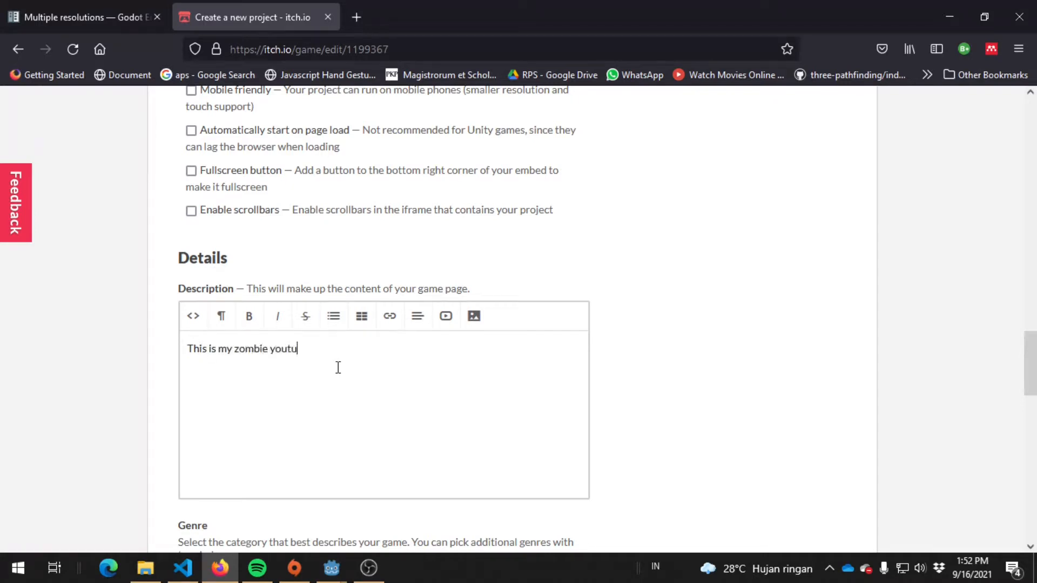
Set the project's genre to Action.
{"action": "scroll", "coordinate": [274, 307], "scroll_direction": "down", "scroll_amount": 4}
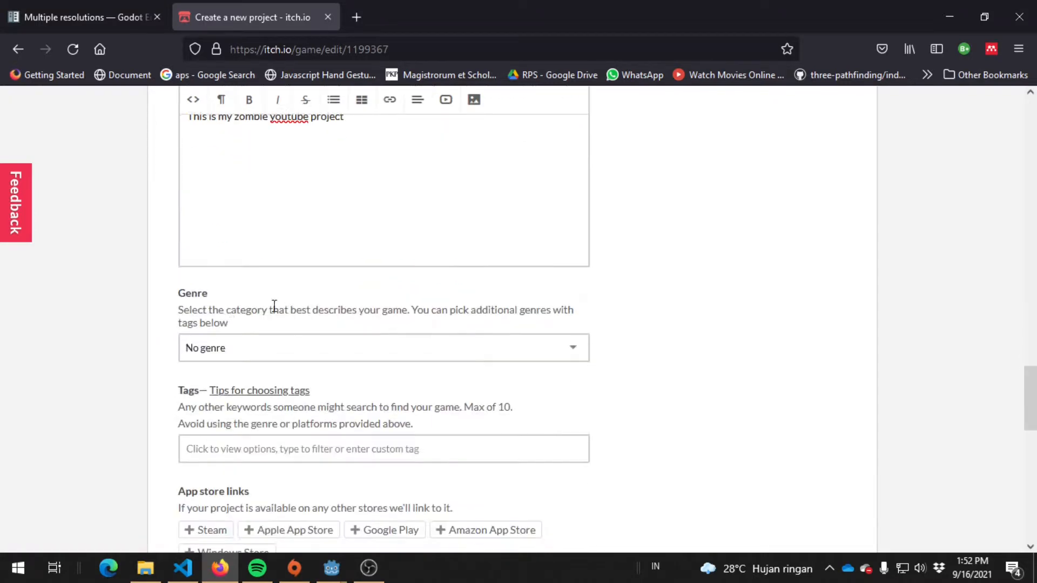
{"action": "left_click", "coordinate": [300, 339]}
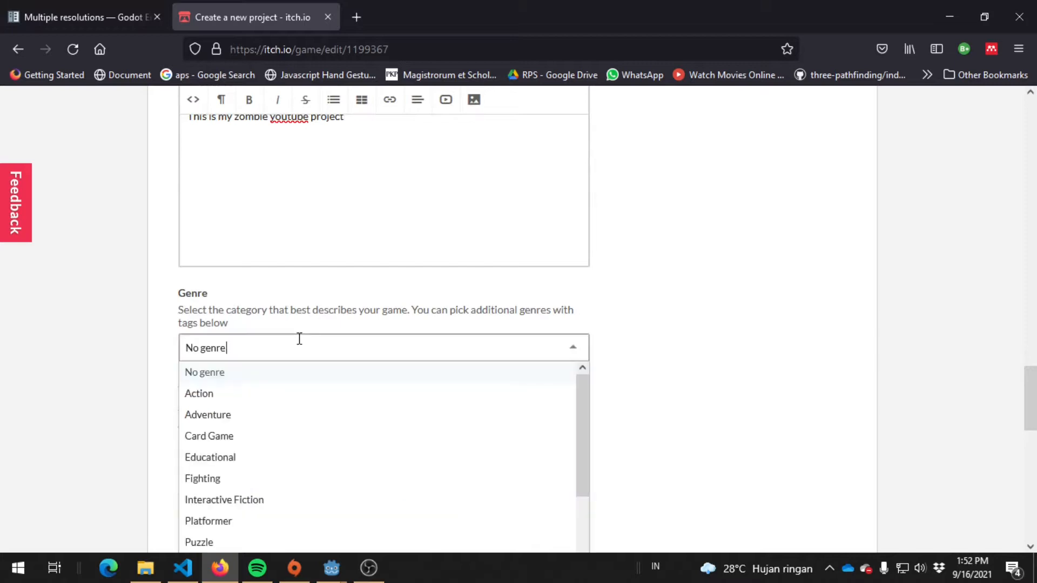
{"action": "left_click", "coordinate": [292, 394]}
Add four tags to the project: zombie-game, the creator's account name, godot and tutorial.
{"action": "scroll", "coordinate": [620, 331], "scroll_direction": "down", "scroll_amount": 3}
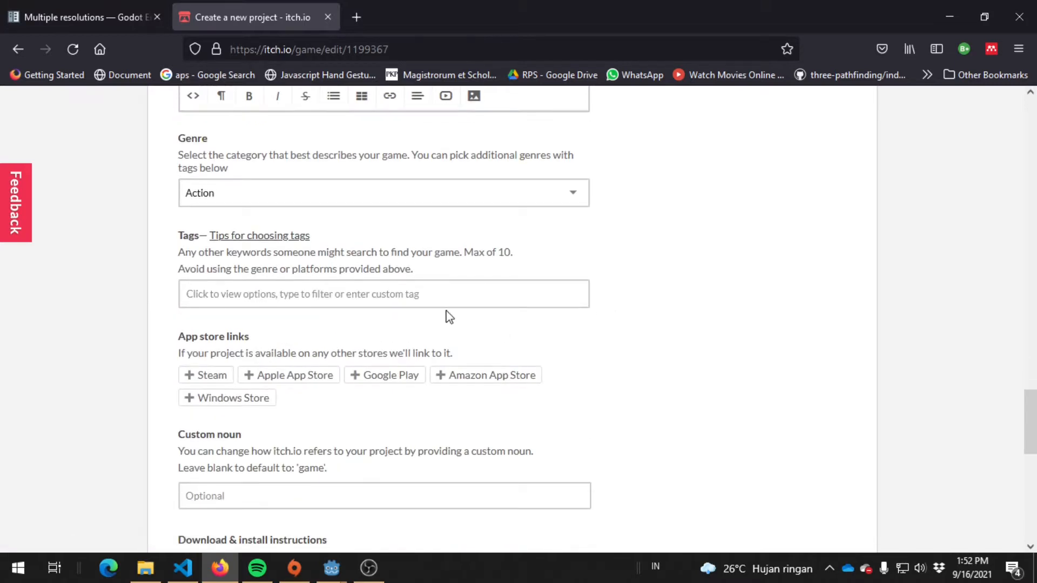
{"action": "left_click", "coordinate": [460, 292]}
{"action": "type", "text": "zombie game"}
{"action": "key", "text": "Return"}
{"action": "type", "text": "sulaemansantoso"}
{"action": "key", "text": "Return"}
{"action": "type", "text": "godot"}
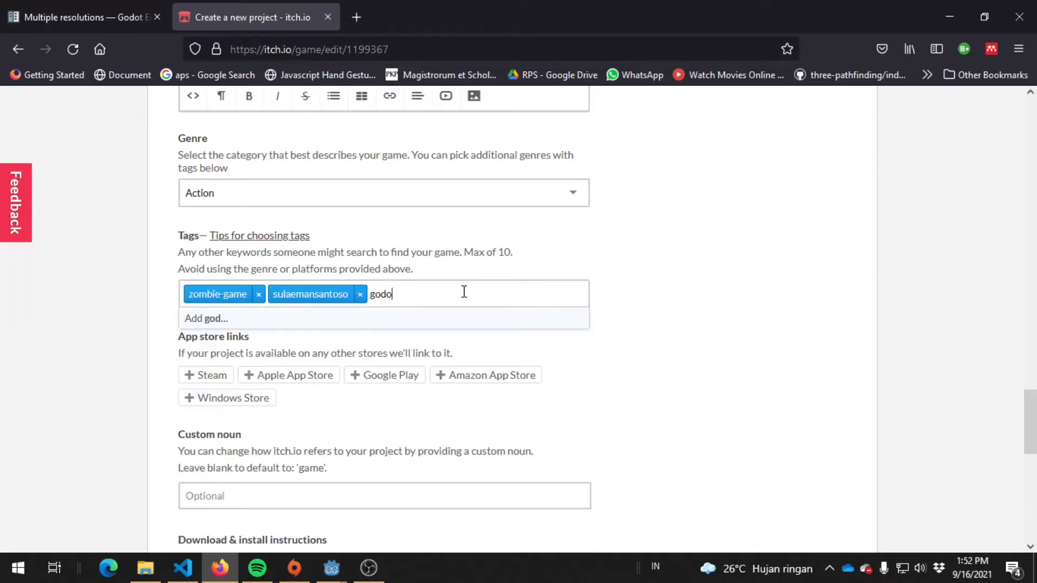
{"action": "key", "text": "Return"}
{"action": "type", "text": "tutorial"}
{"action": "key", "text": "Return"}
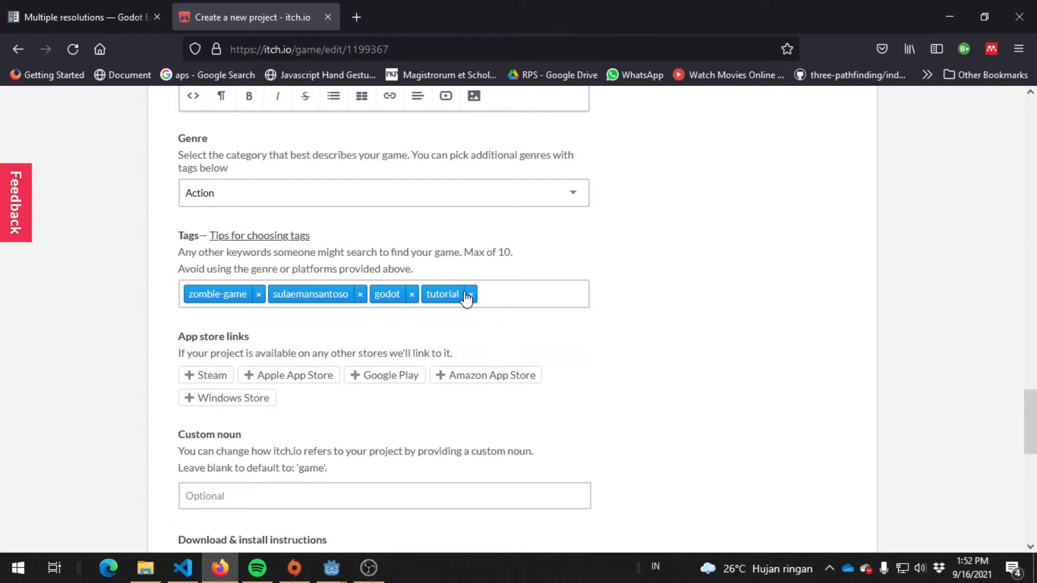
Set the visibility to Public with new downloads and purchases allowed, and save the project to view its page.
{"action": "scroll", "coordinate": [462, 294], "scroll_direction": "down", "scroll_amount": 3}
{"action": "scroll", "coordinate": [290, 331], "scroll_direction": "down", "scroll_amount": 2}
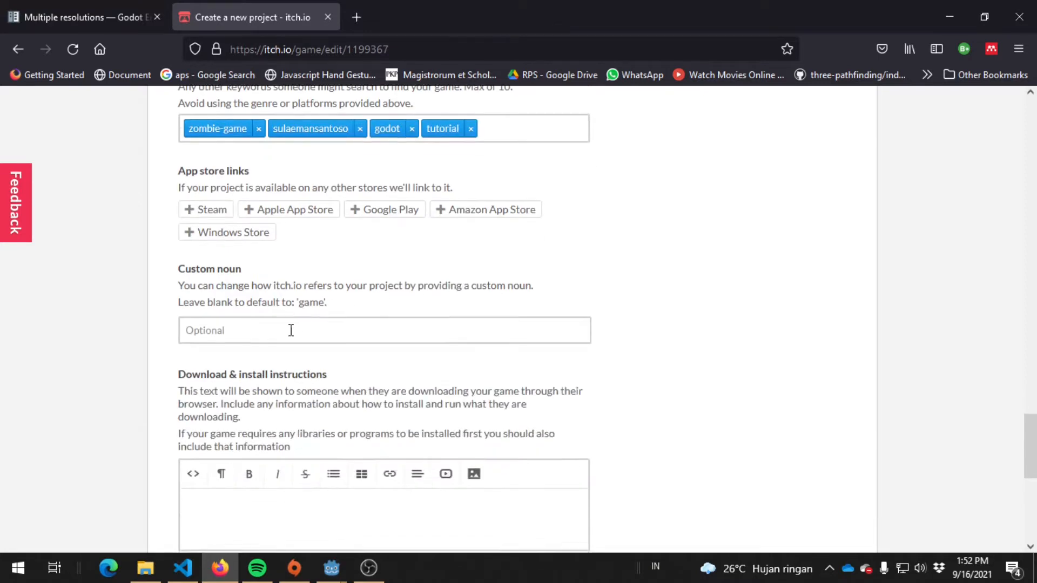
{"action": "scroll", "coordinate": [289, 331], "scroll_direction": "down", "scroll_amount": 2}
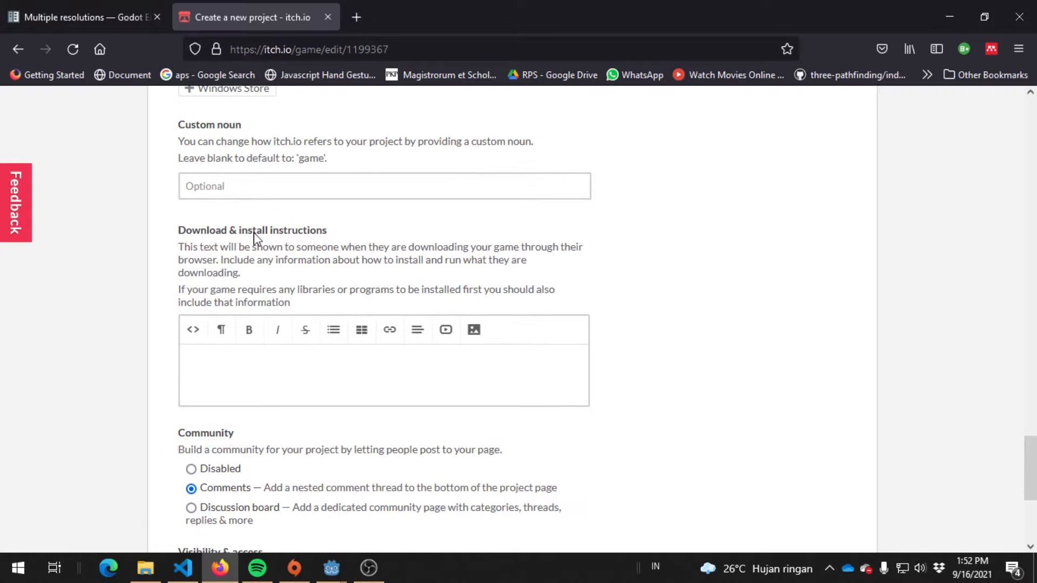
{"action": "scroll", "coordinate": [264, 281], "scroll_direction": "down", "scroll_amount": 3}
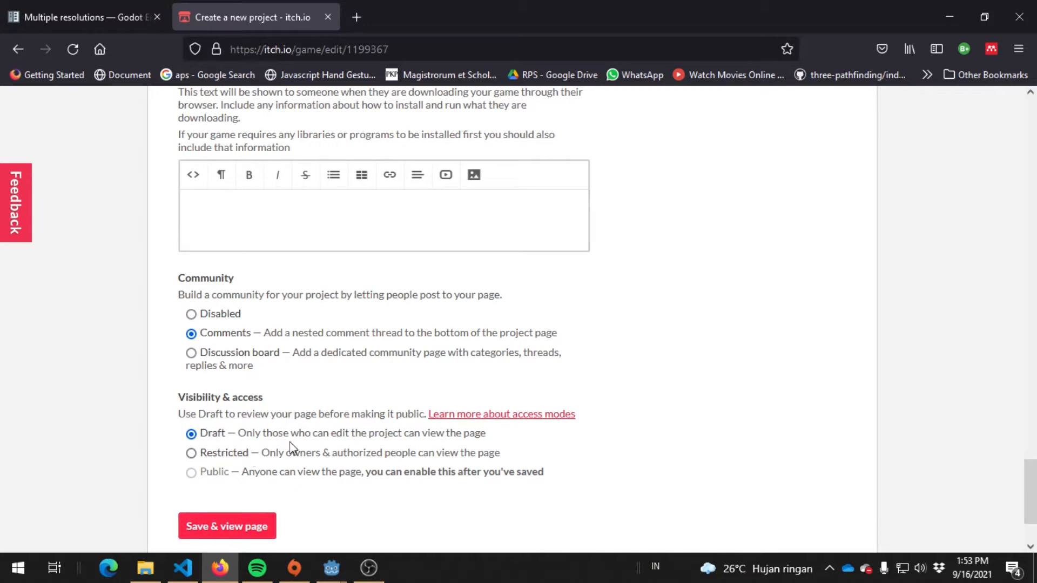
{"action": "left_click", "coordinate": [193, 453]}
{"action": "left_click", "coordinate": [193, 472]}
{"action": "scroll", "coordinate": [305, 460], "scroll_direction": "down", "scroll_amount": 1}
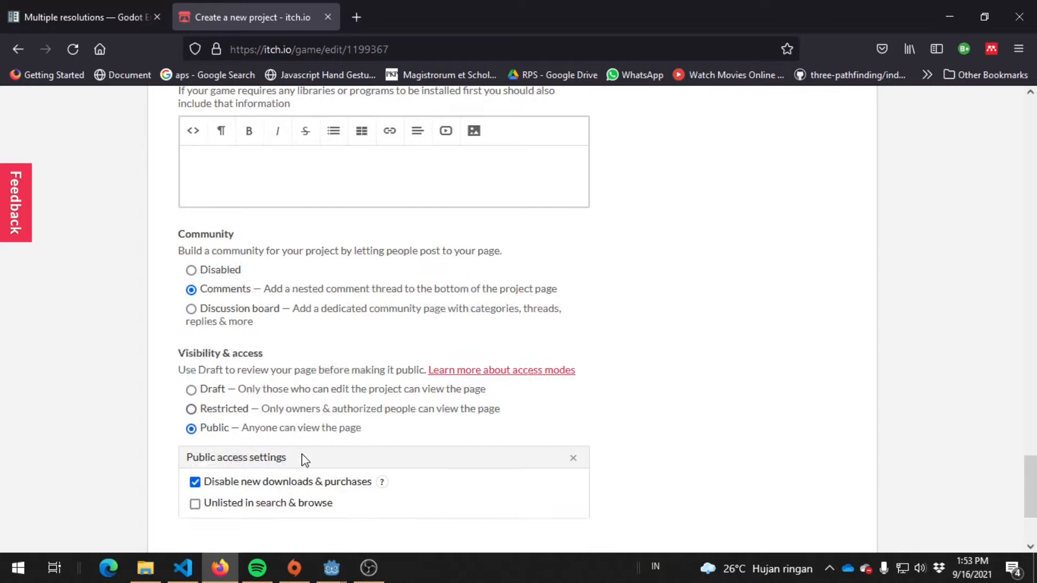
{"action": "scroll", "coordinate": [306, 460], "scroll_direction": "down", "scroll_amount": 2}
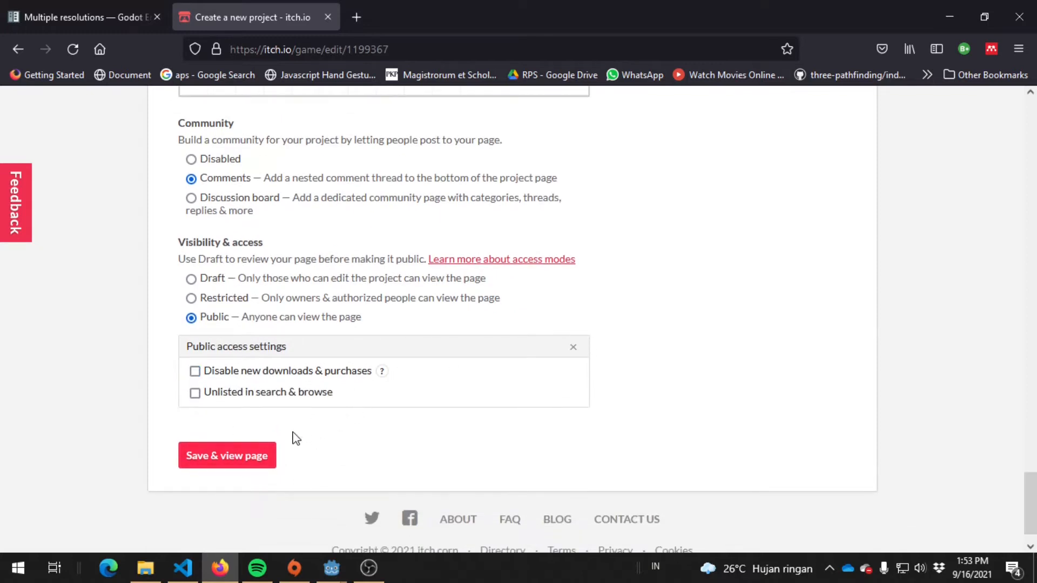
{"action": "left_click", "coordinate": [244, 461]}
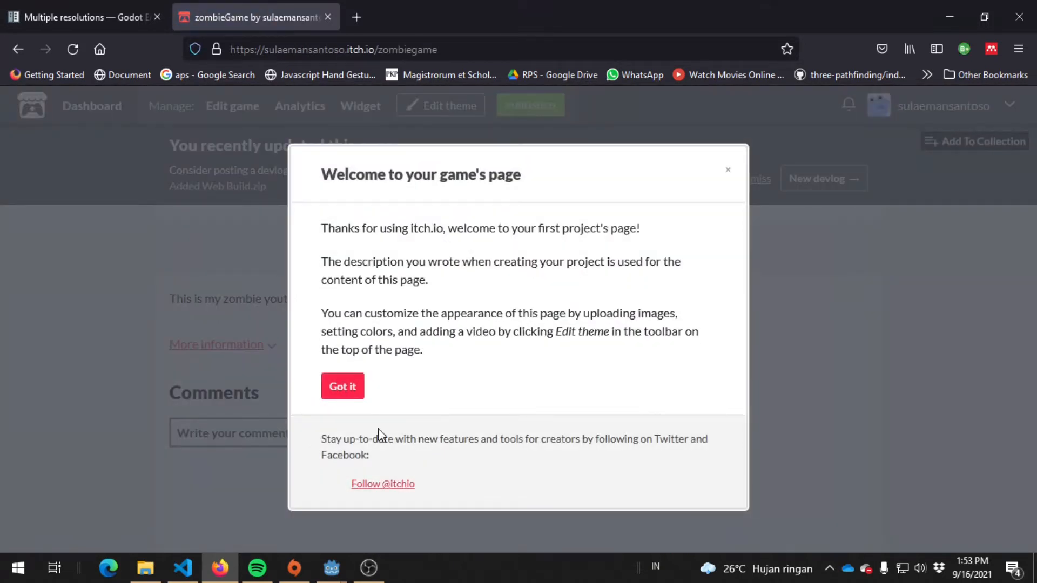
Dismiss the welcome message and run the embedded game on the project page.
{"action": "left_click", "coordinate": [344, 396]}
{"action": "scroll", "coordinate": [664, 313], "scroll_direction": "down", "scroll_amount": 3}
{"action": "scroll", "coordinate": [648, 318], "scroll_direction": "up", "scroll_amount": 3}
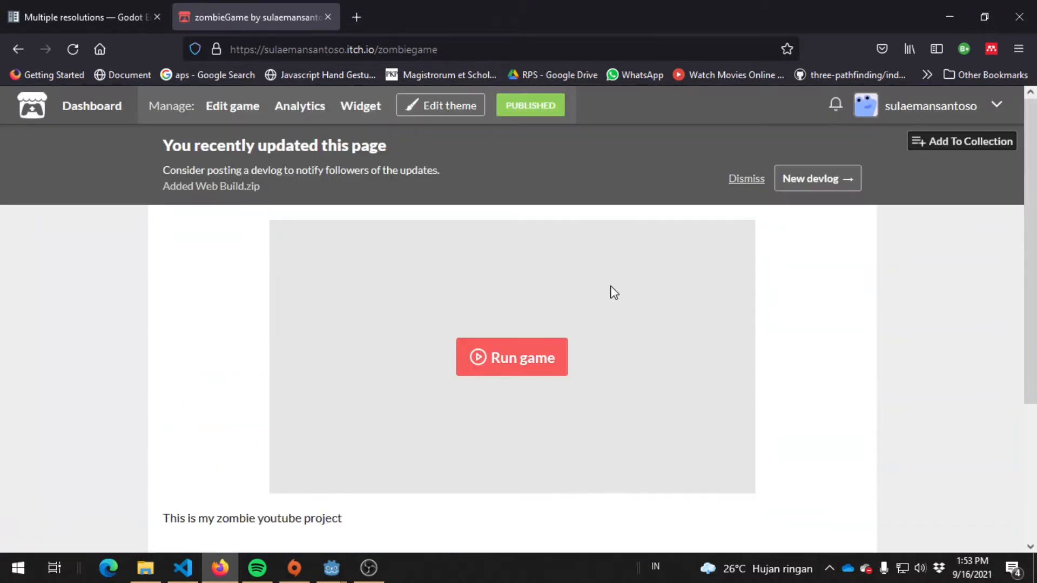
{"action": "left_click", "coordinate": [494, 376]}
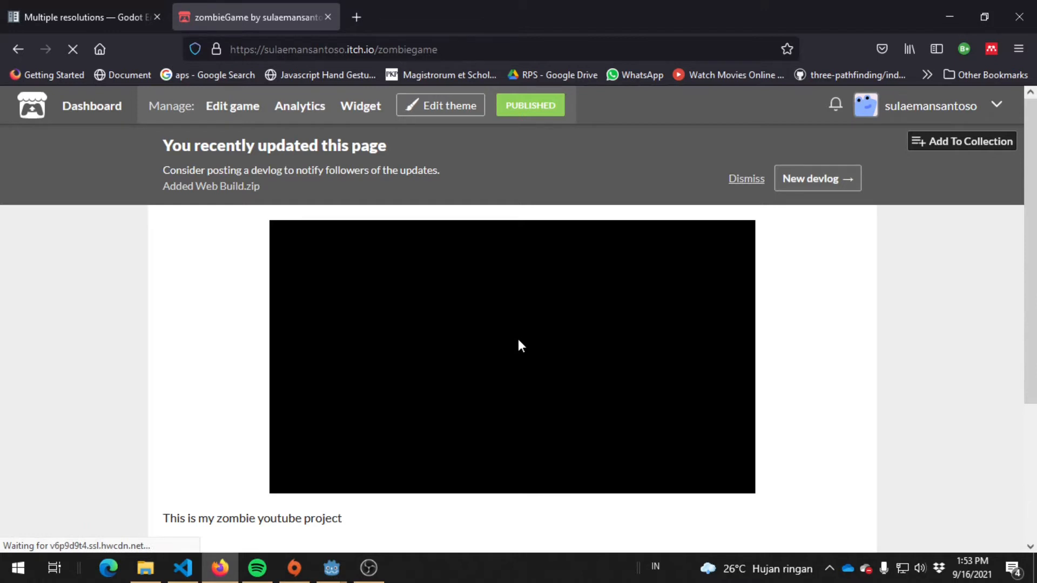
{"action": "scroll", "coordinate": [517, 338], "scroll_direction": "down", "scroll_amount": 1}
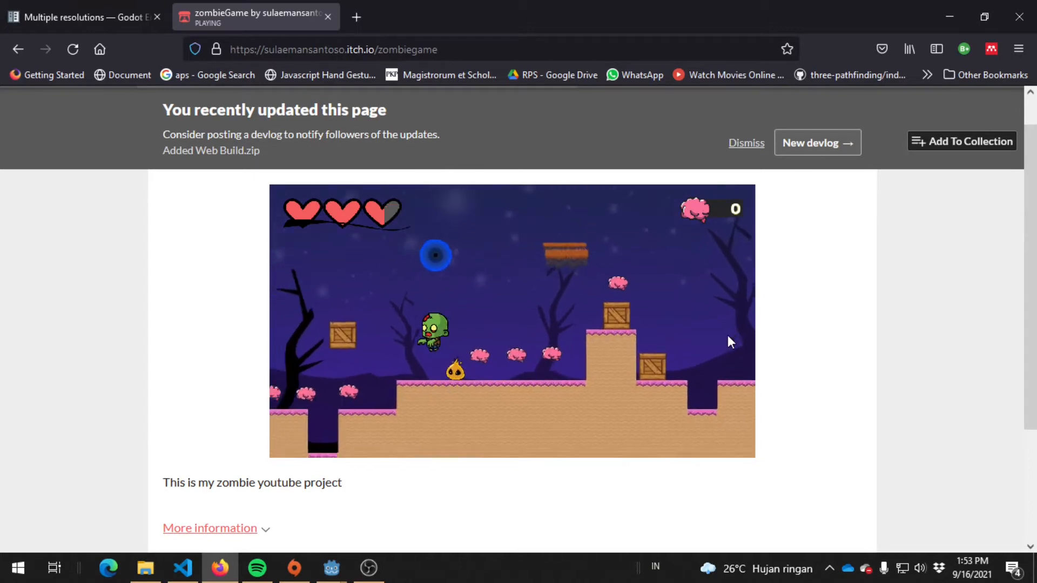
Test the zombie's running and jumping around the crates by the pit, and check the page's comments section.
{"action": "key", "text": "Left"}
{"action": "key", "text": "Up"}
{"action": "key", "text": "Up"}
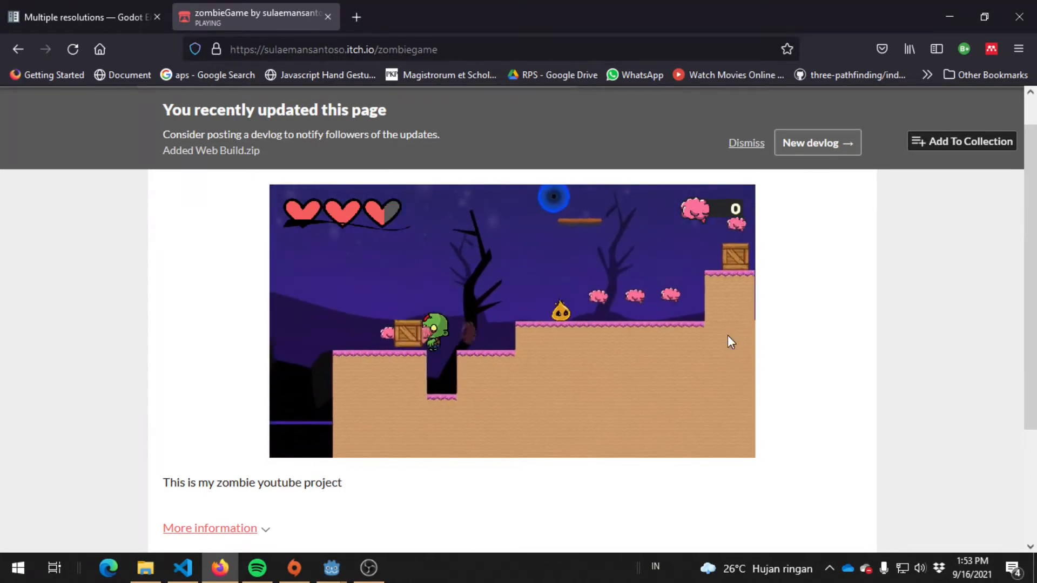
{"action": "key", "text": "Left"}
{"action": "key", "text": "Right"}
{"action": "key", "text": "Up"}
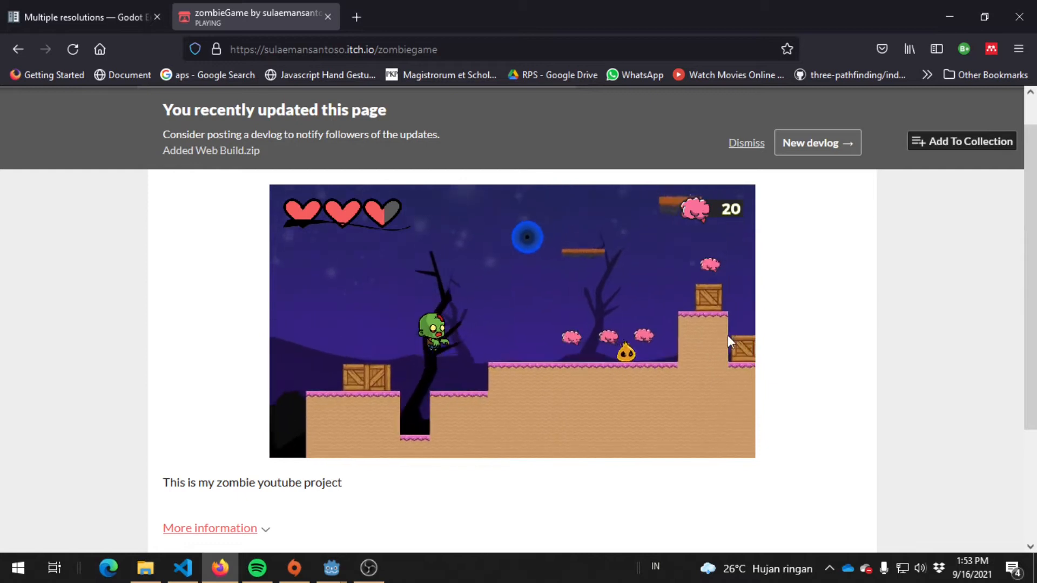
{"action": "scroll", "coordinate": [511, 463], "scroll_direction": "down", "scroll_amount": 3}
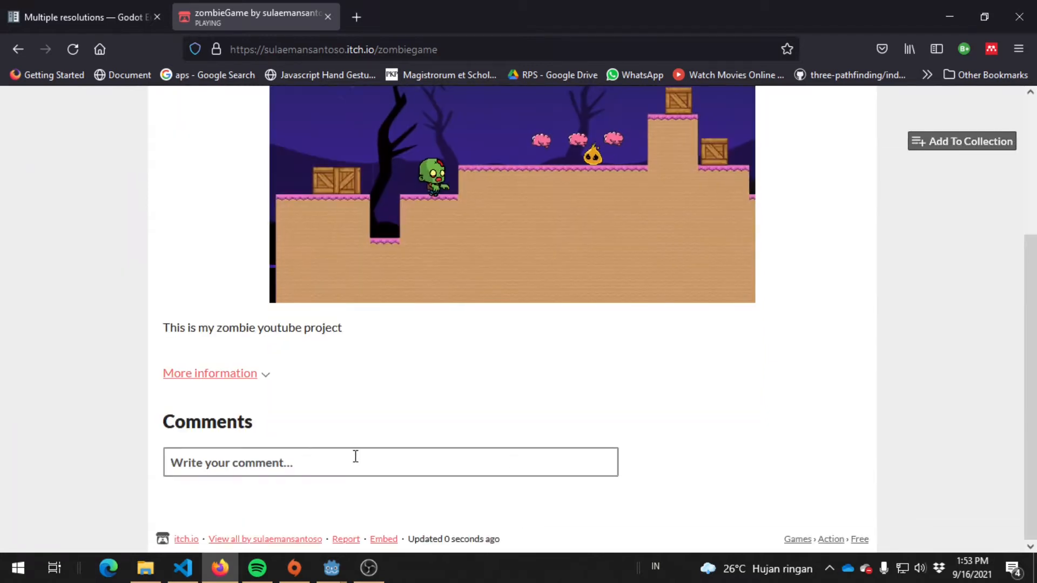
{"action": "scroll", "coordinate": [449, 385], "scroll_direction": "up", "scroll_amount": 3}
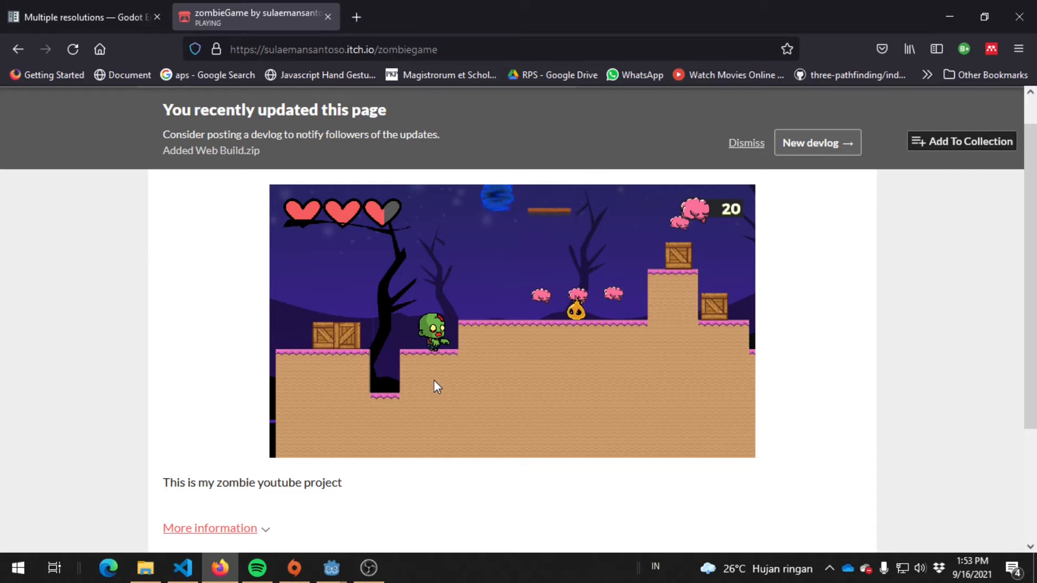
Play on in the embedded game, moving the zombie back to the crates, across the pit and over the tall ledge while collecting brains.
{"action": "key", "text": "Left"}
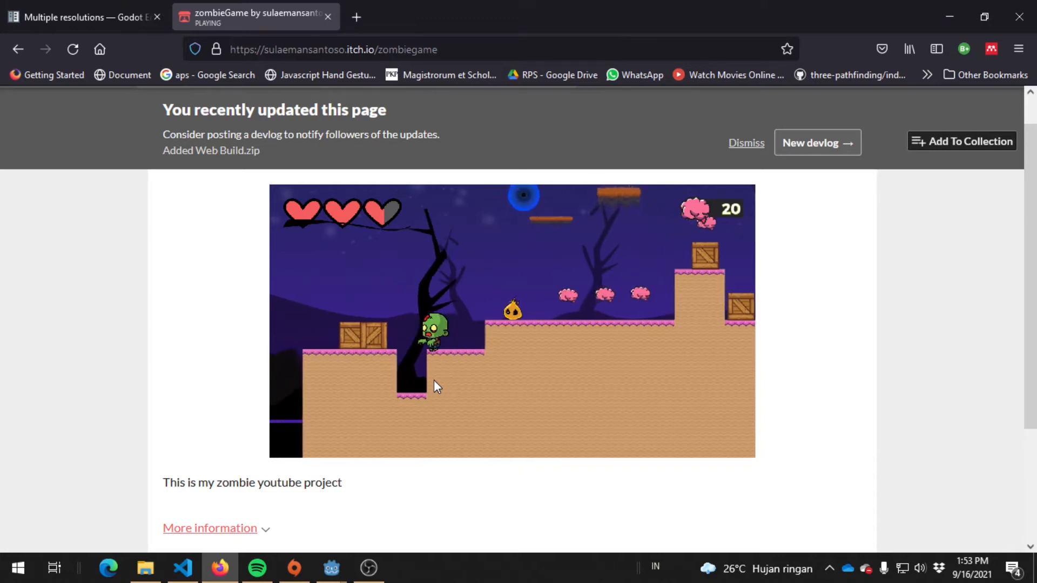
{"action": "key", "text": "Left"}
{"action": "key", "text": "Up"}
{"action": "key", "text": "Right"}
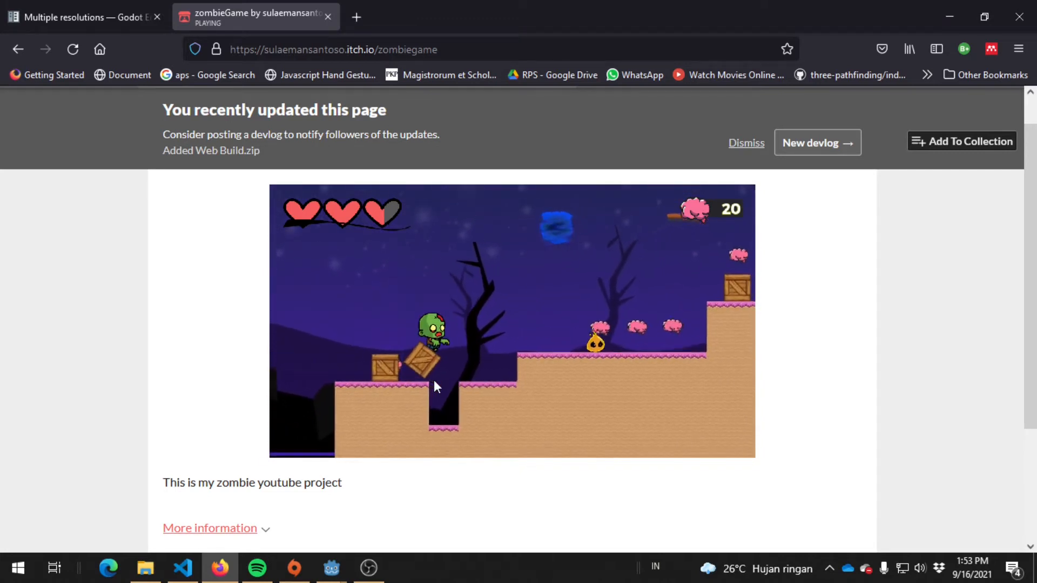
{"action": "key", "text": "Right"}
{"action": "key", "text": "Up"}
{"action": "key", "text": "Right"}
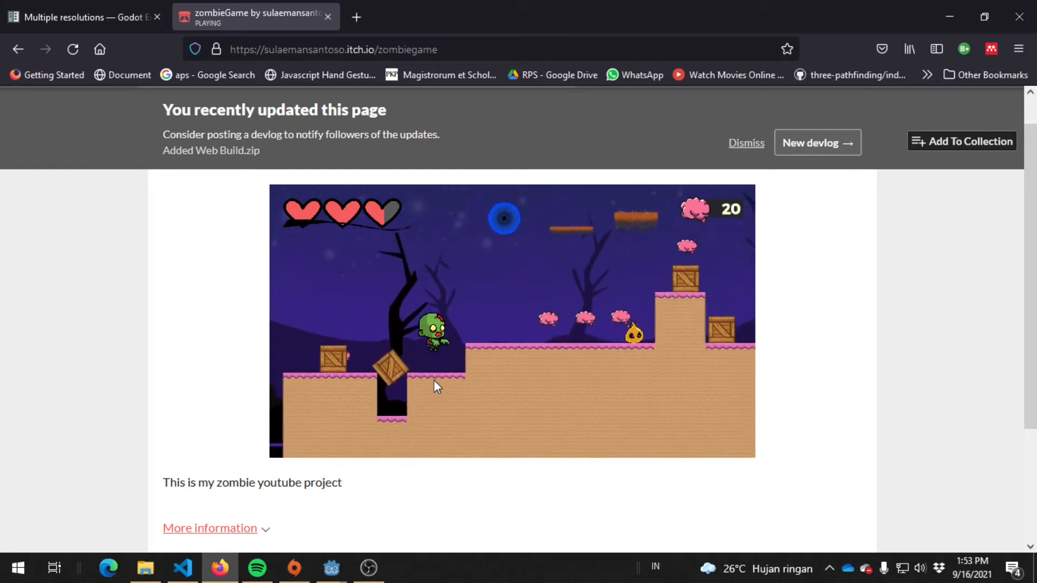
{"action": "key", "text": "Right"}
{"action": "key", "text": "Right"}
{"action": "key", "text": "Up"}
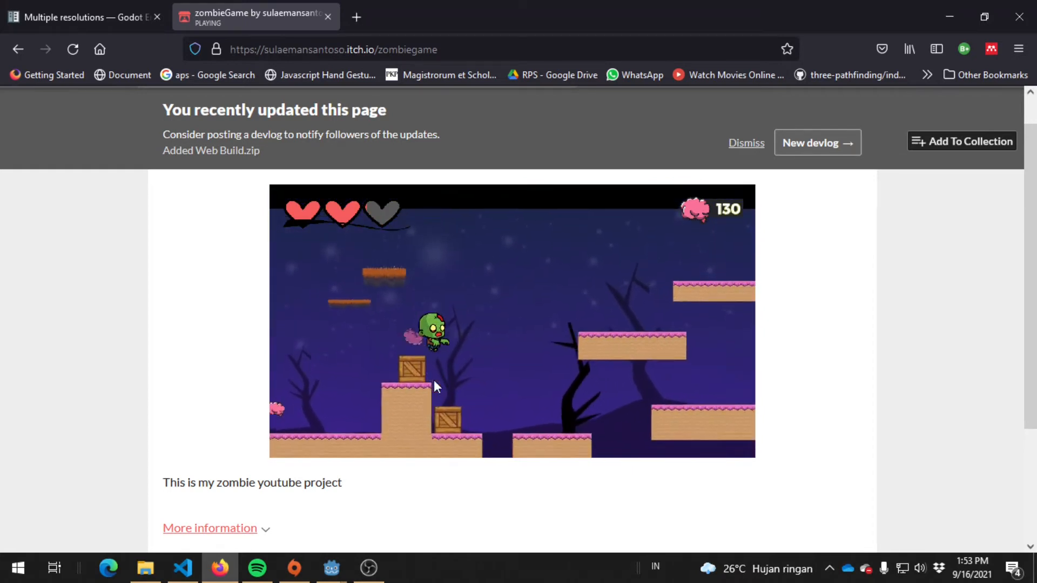
{"action": "key", "text": "Right"}
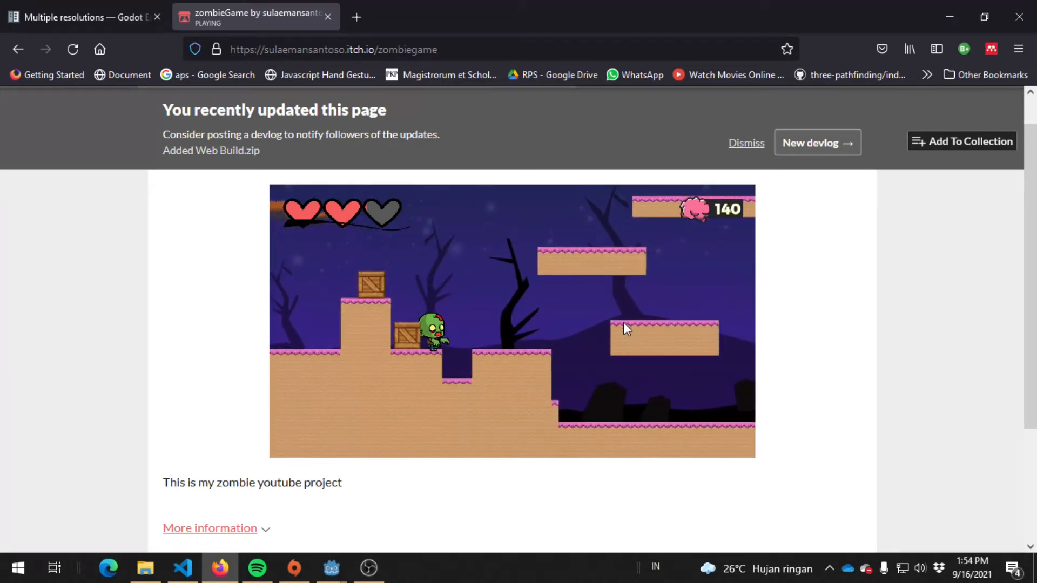